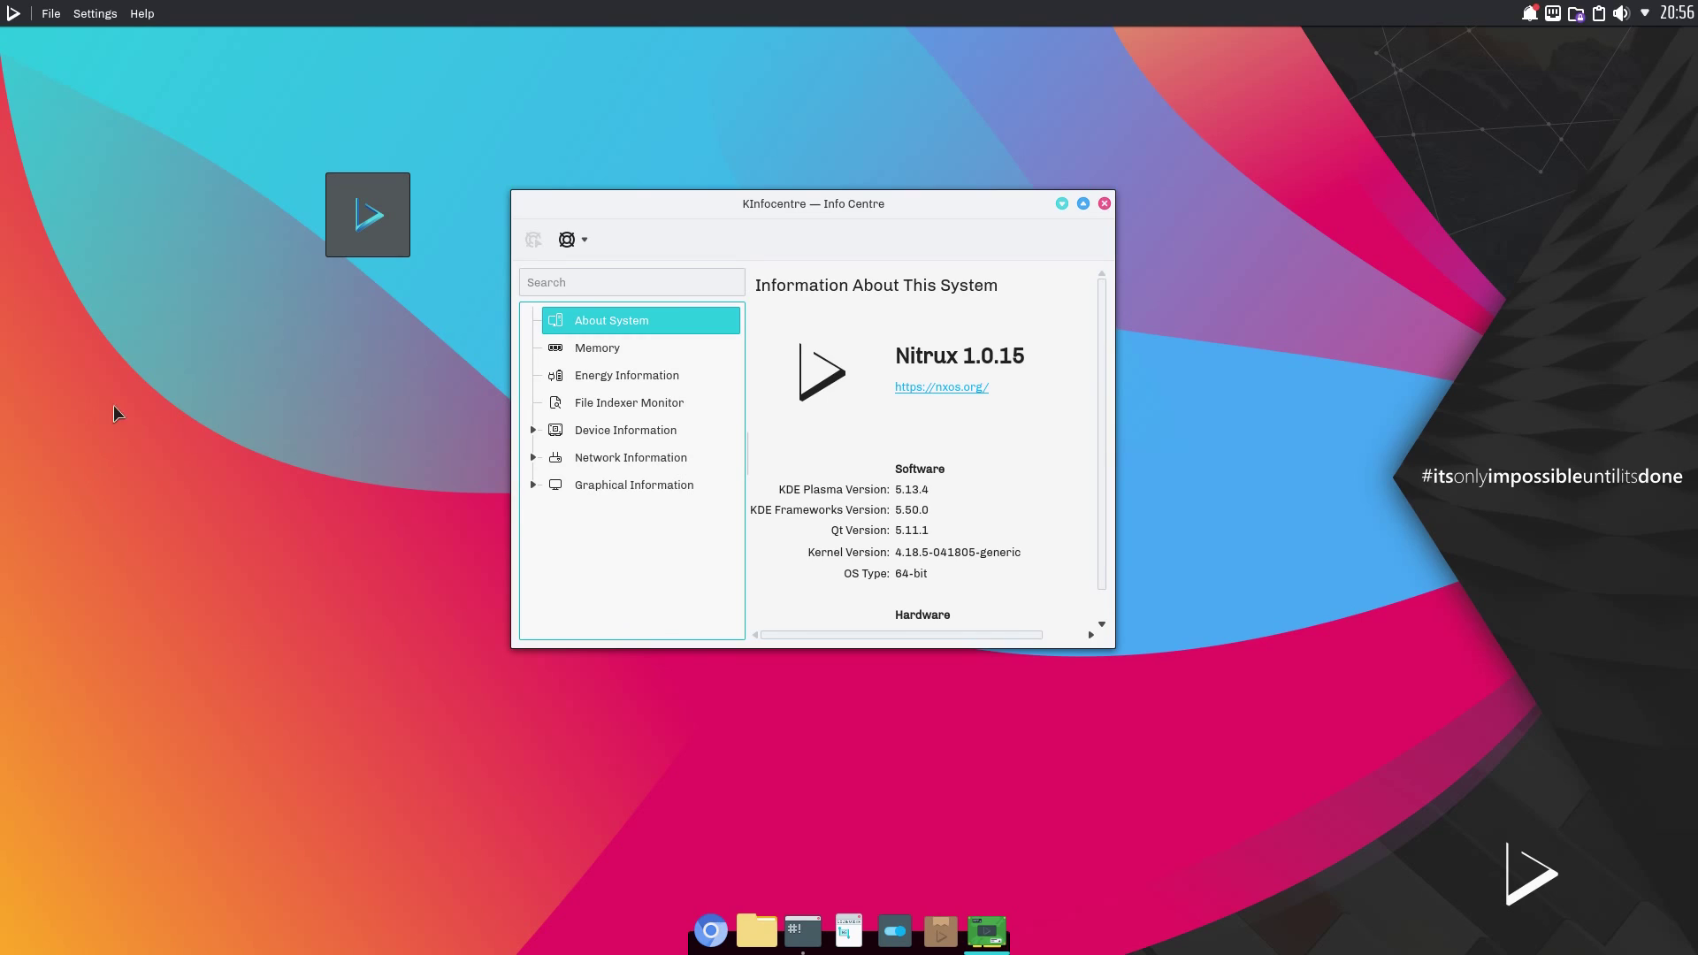
Step: Bring Konsole forward and query the release with lsb_release -a and the kernel with uname -a
click(13, 13)
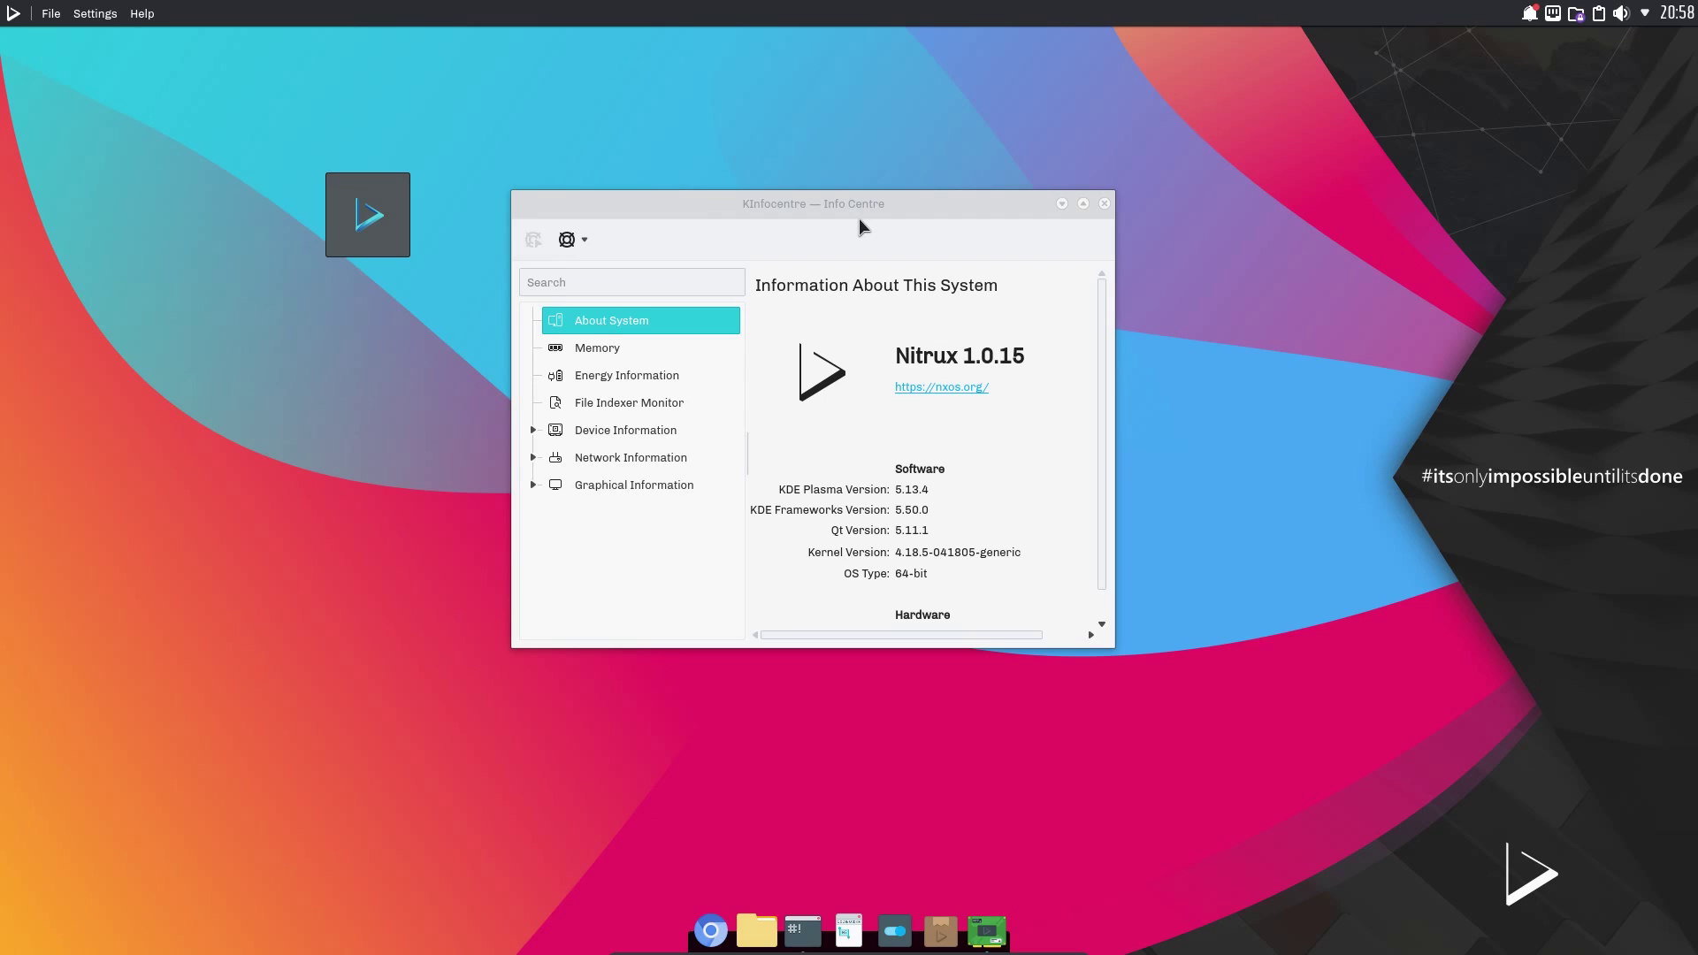
click(802, 930)
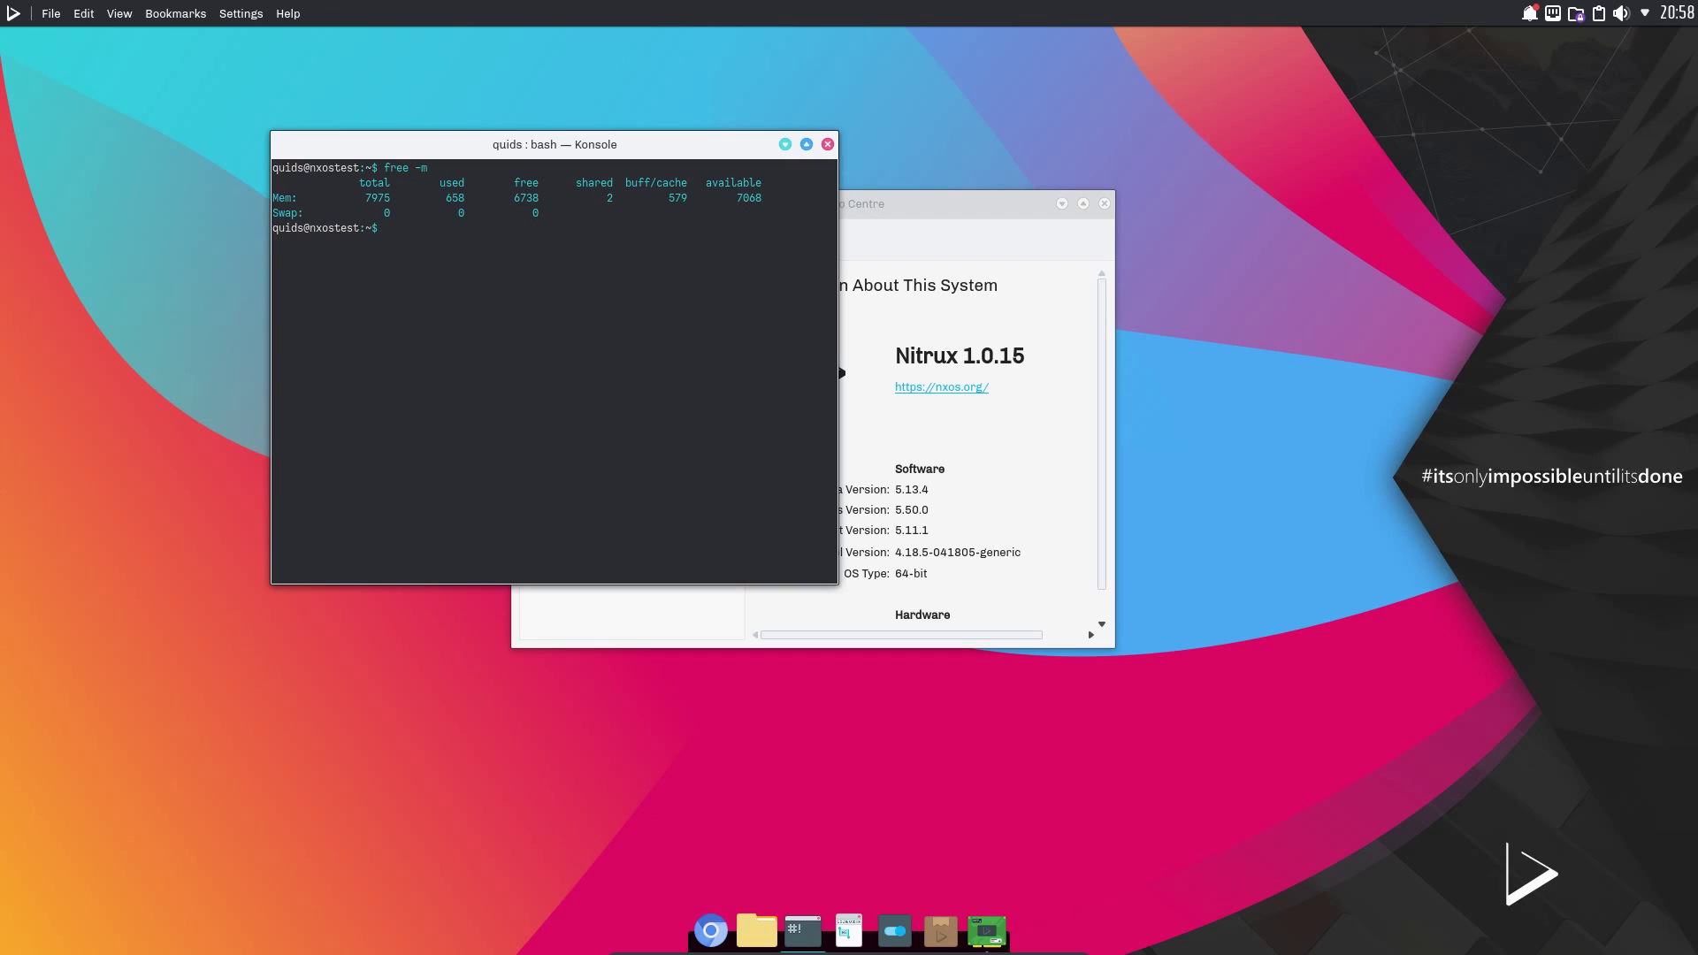
text(lsb_release -a)
key(Return)
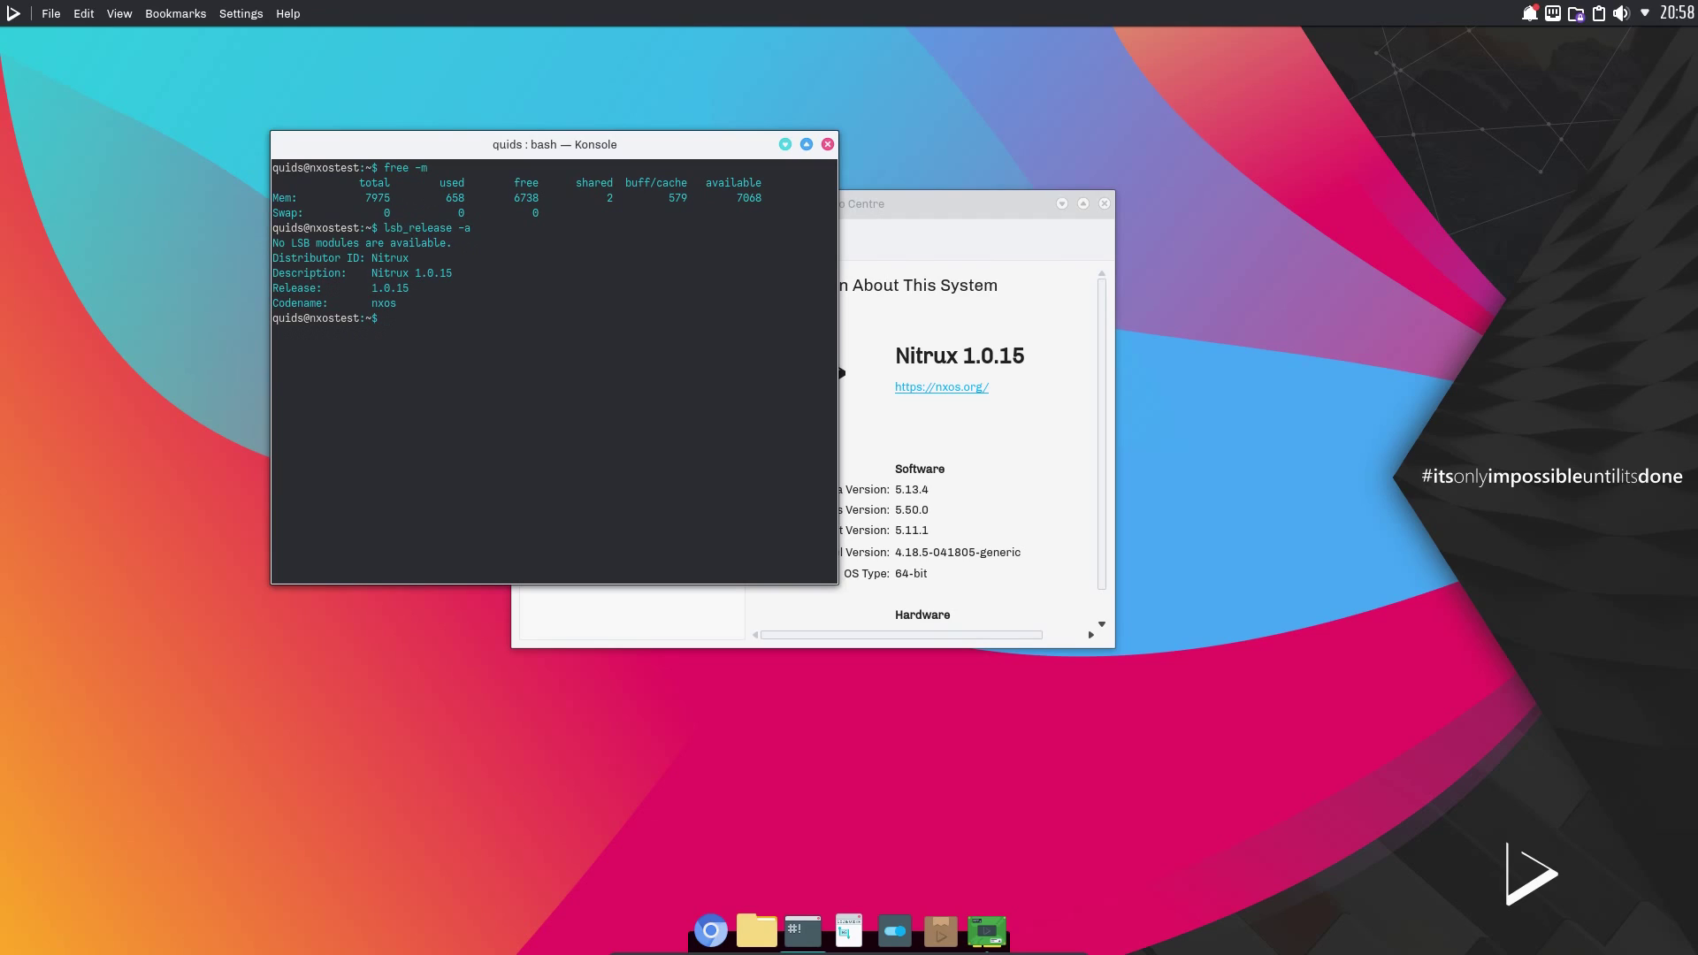
text(uname -a)
key(Return)
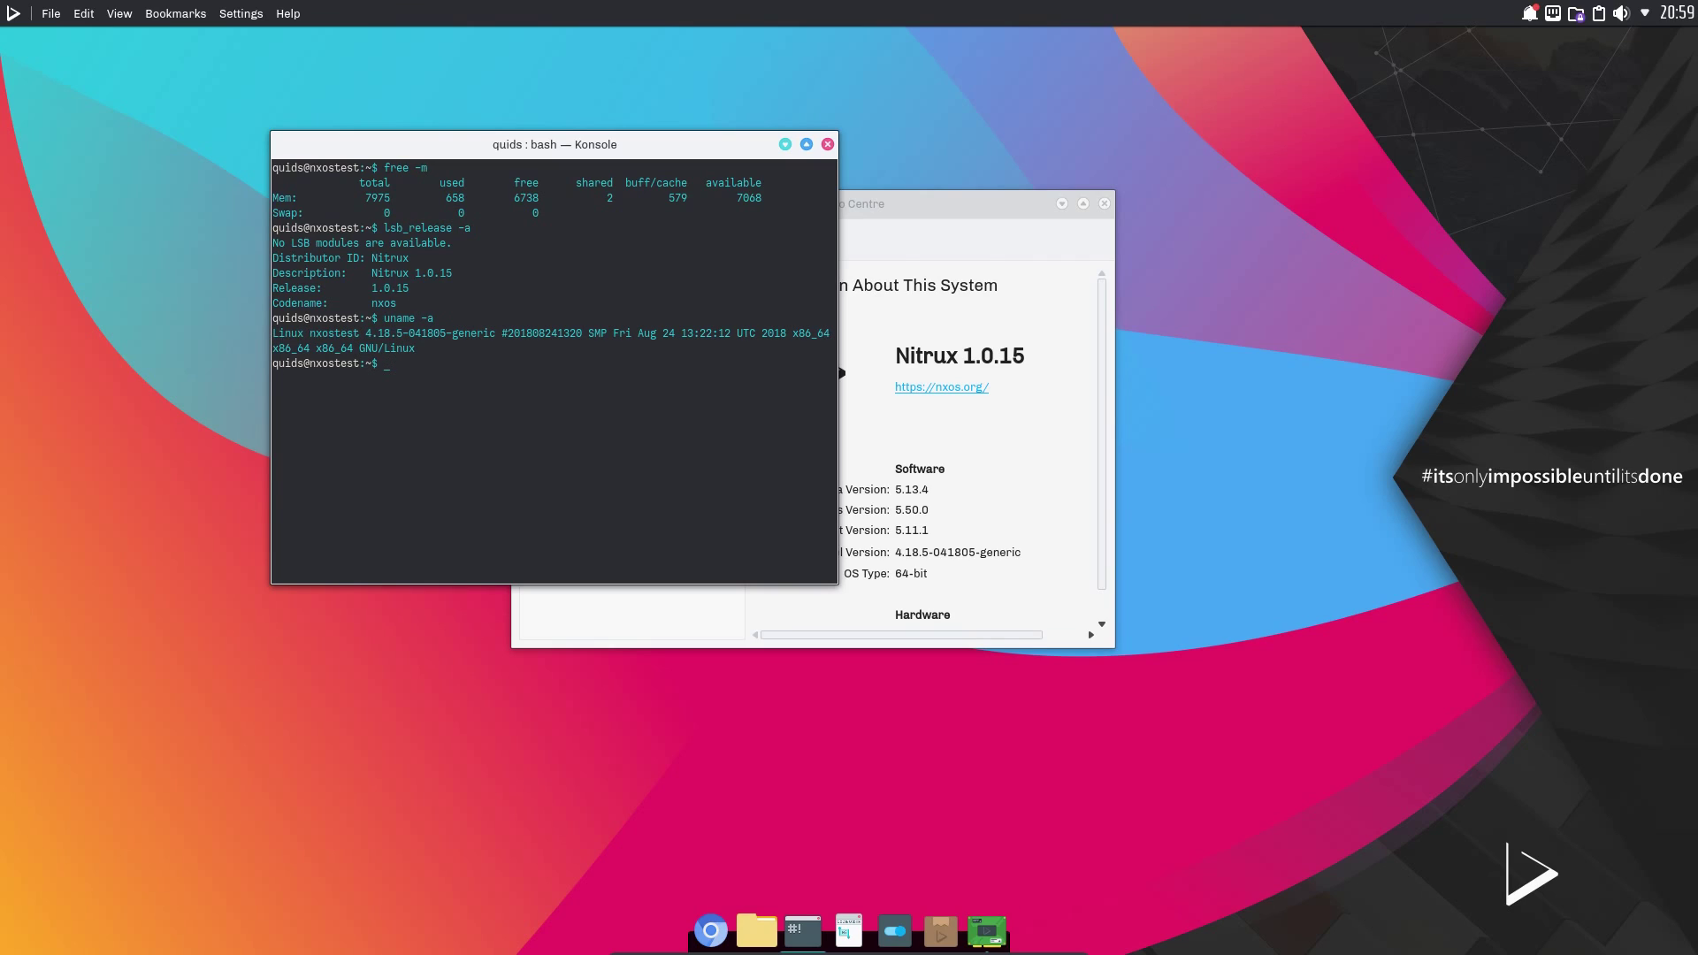
Step: Print /etc/apt/sources.list, scroll through the repository entries, and close Konsole
text(cat /etc/apt/sources.list)
key(Return)
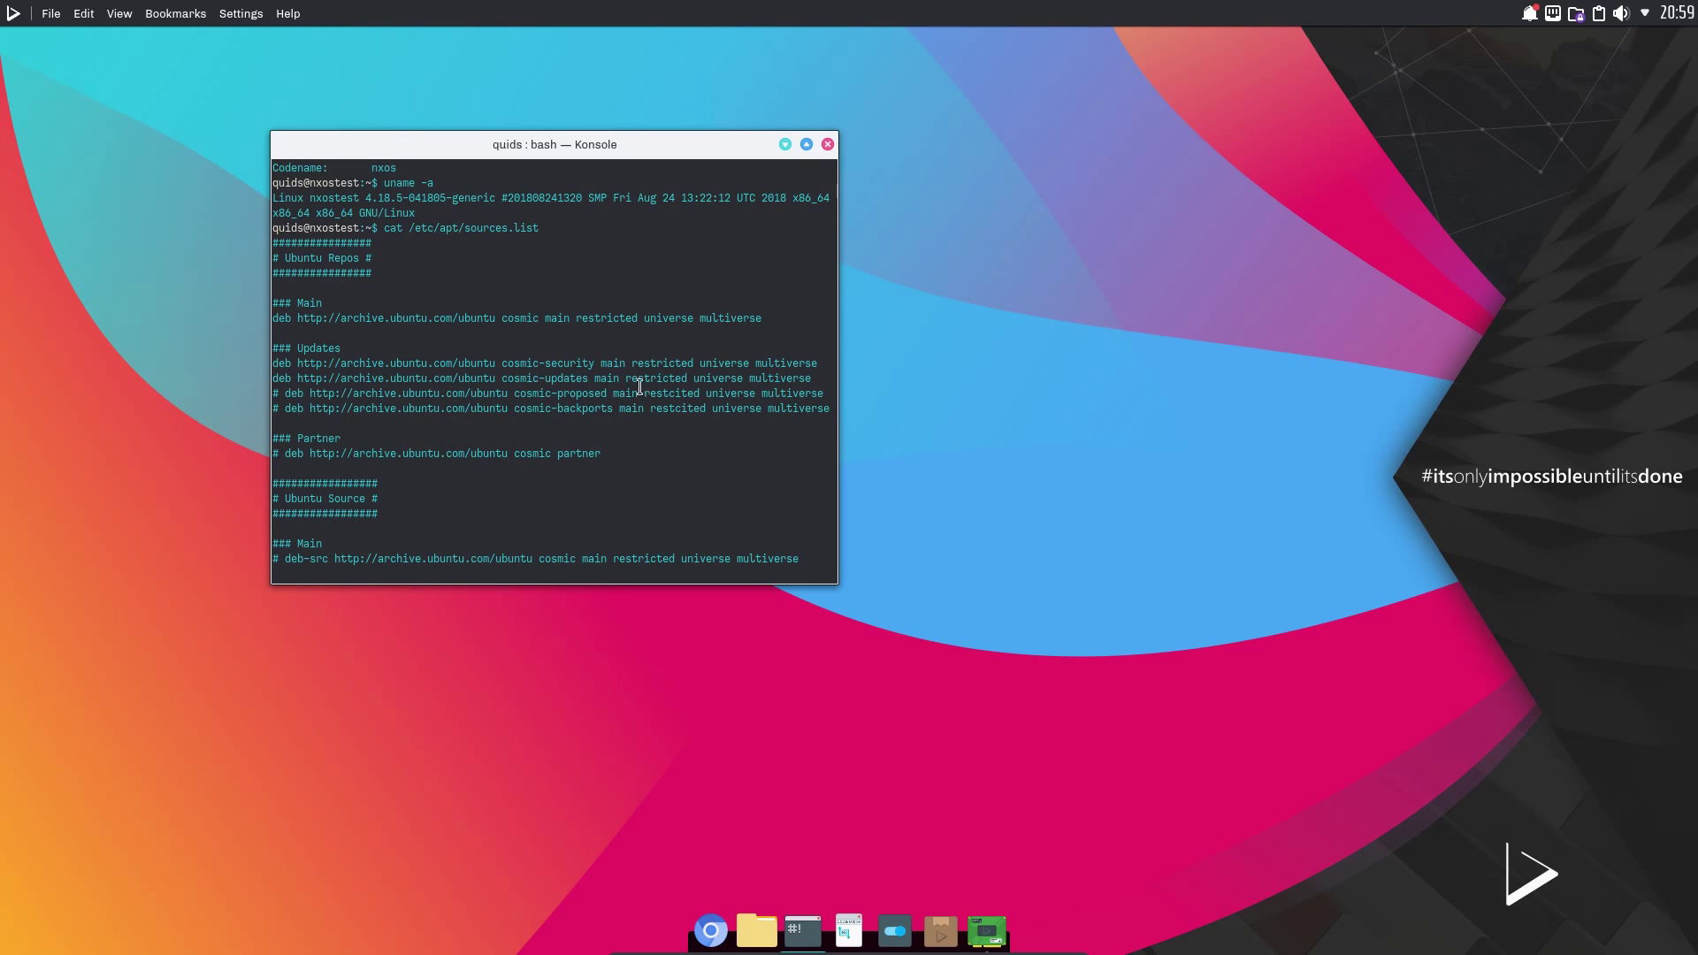
scroll(601, 407, down, 7)
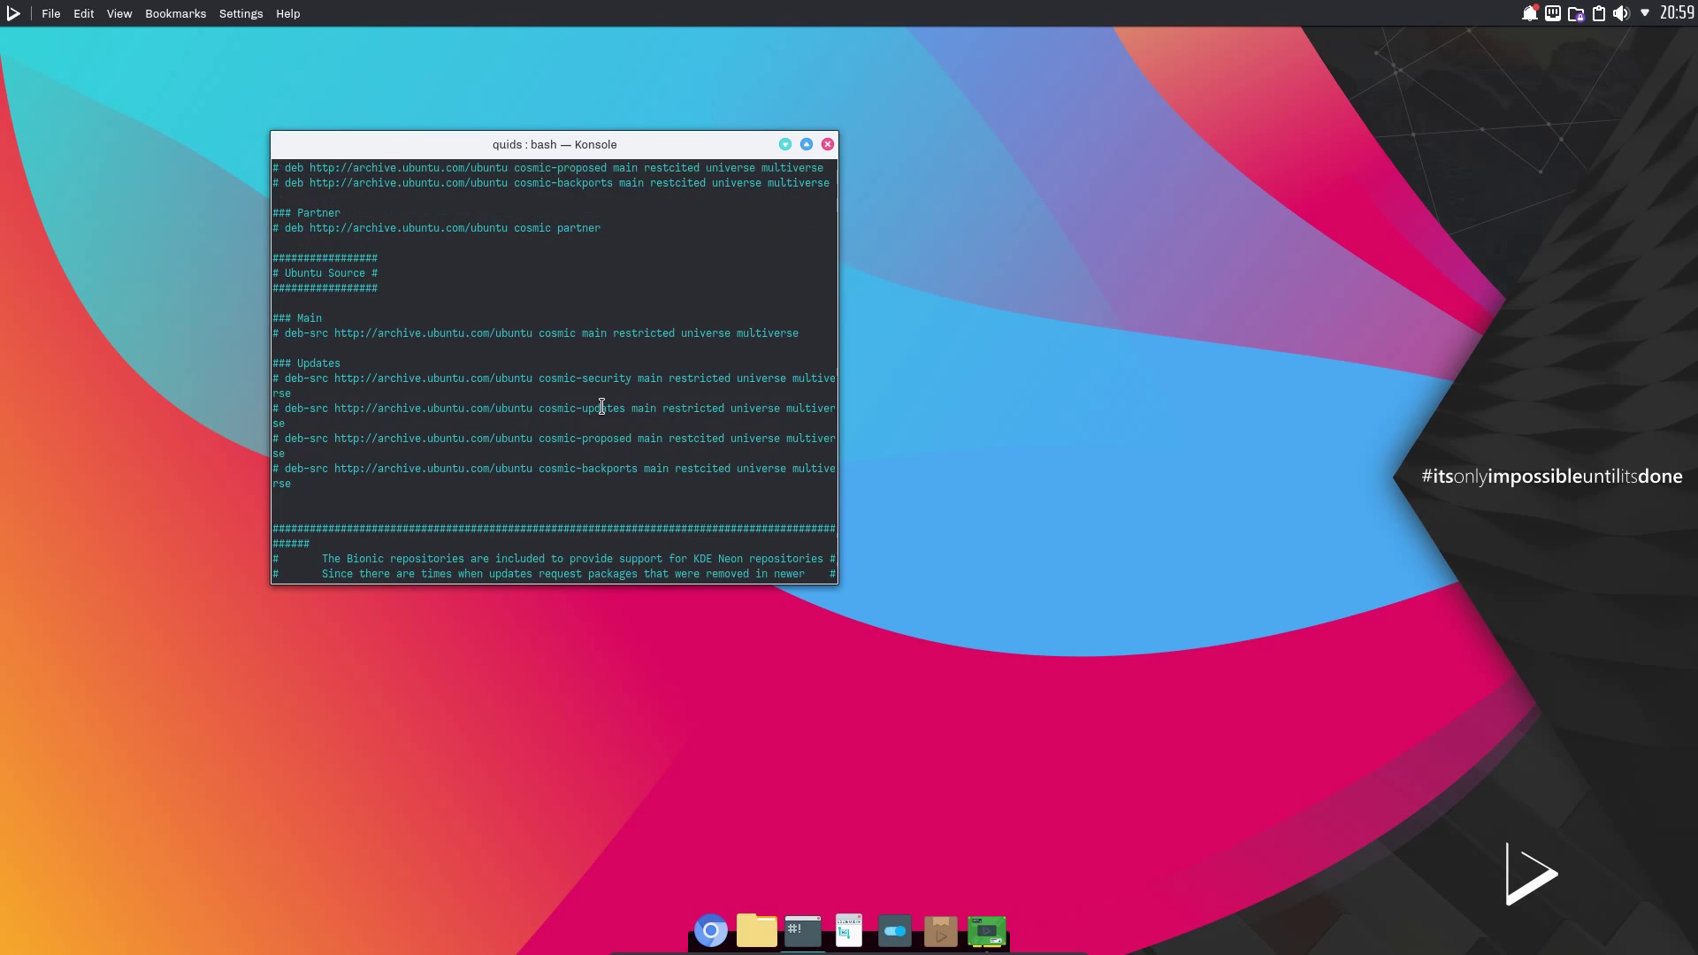
scroll(601, 406, down, 7)
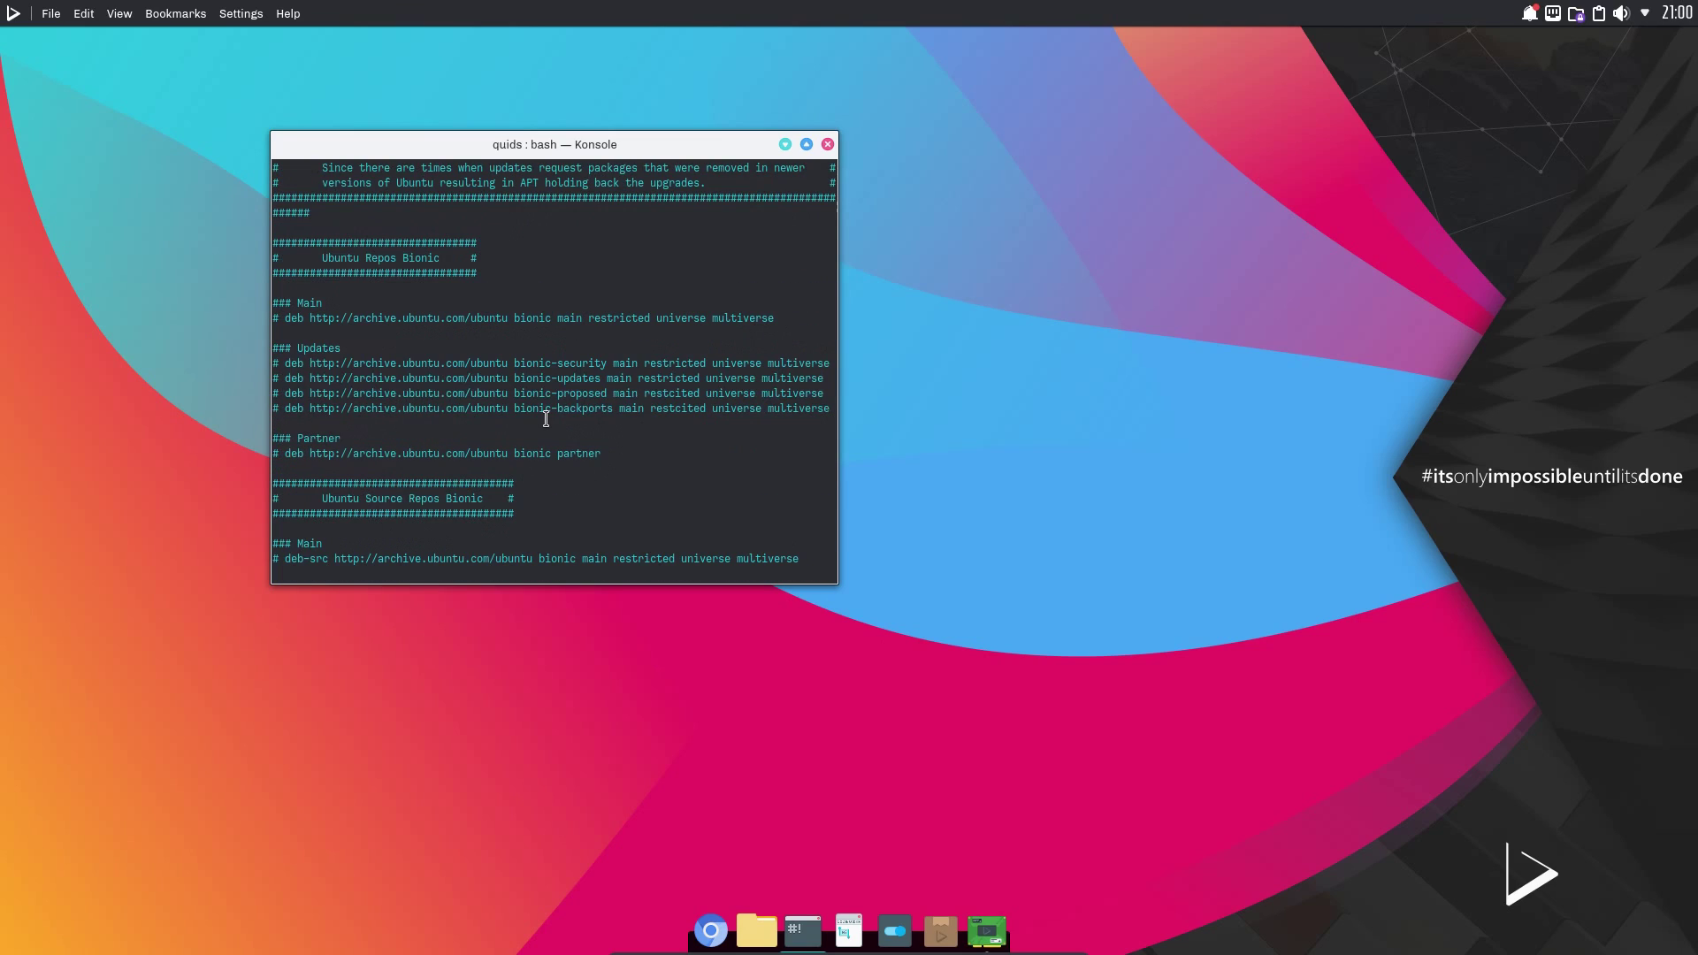
scroll(545, 420, down, 4)
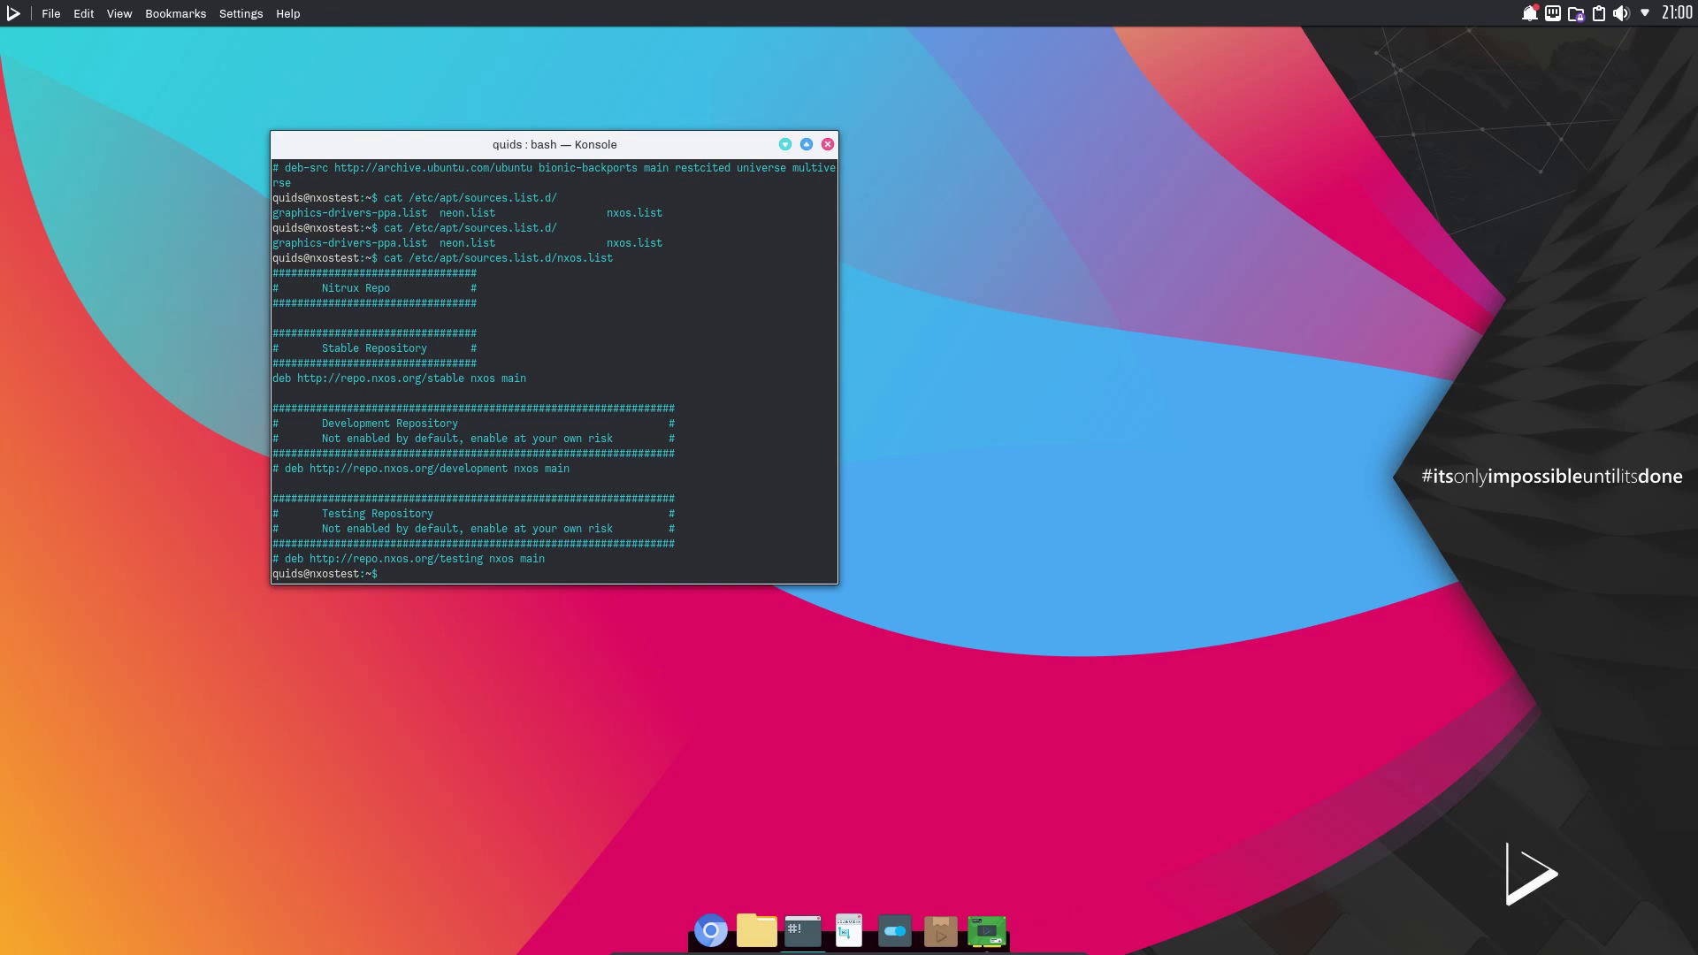
click(827, 144)
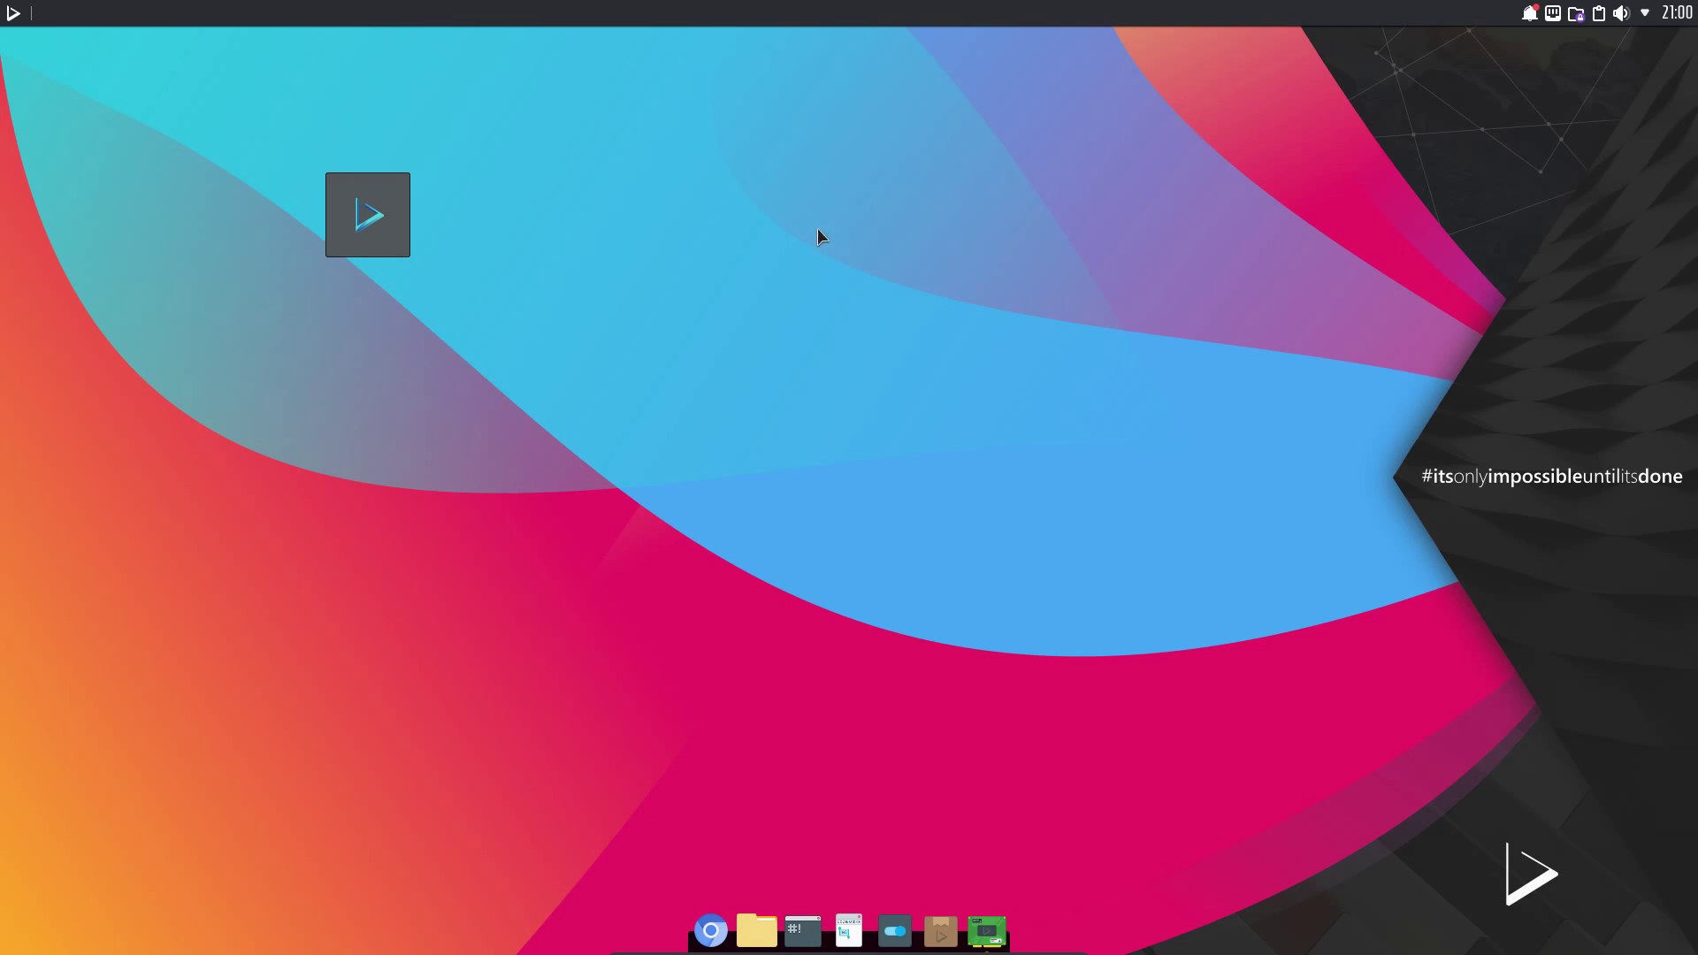
Step: Install ksnip from Nomad Software Center and confirm it in the install history
click(940, 930)
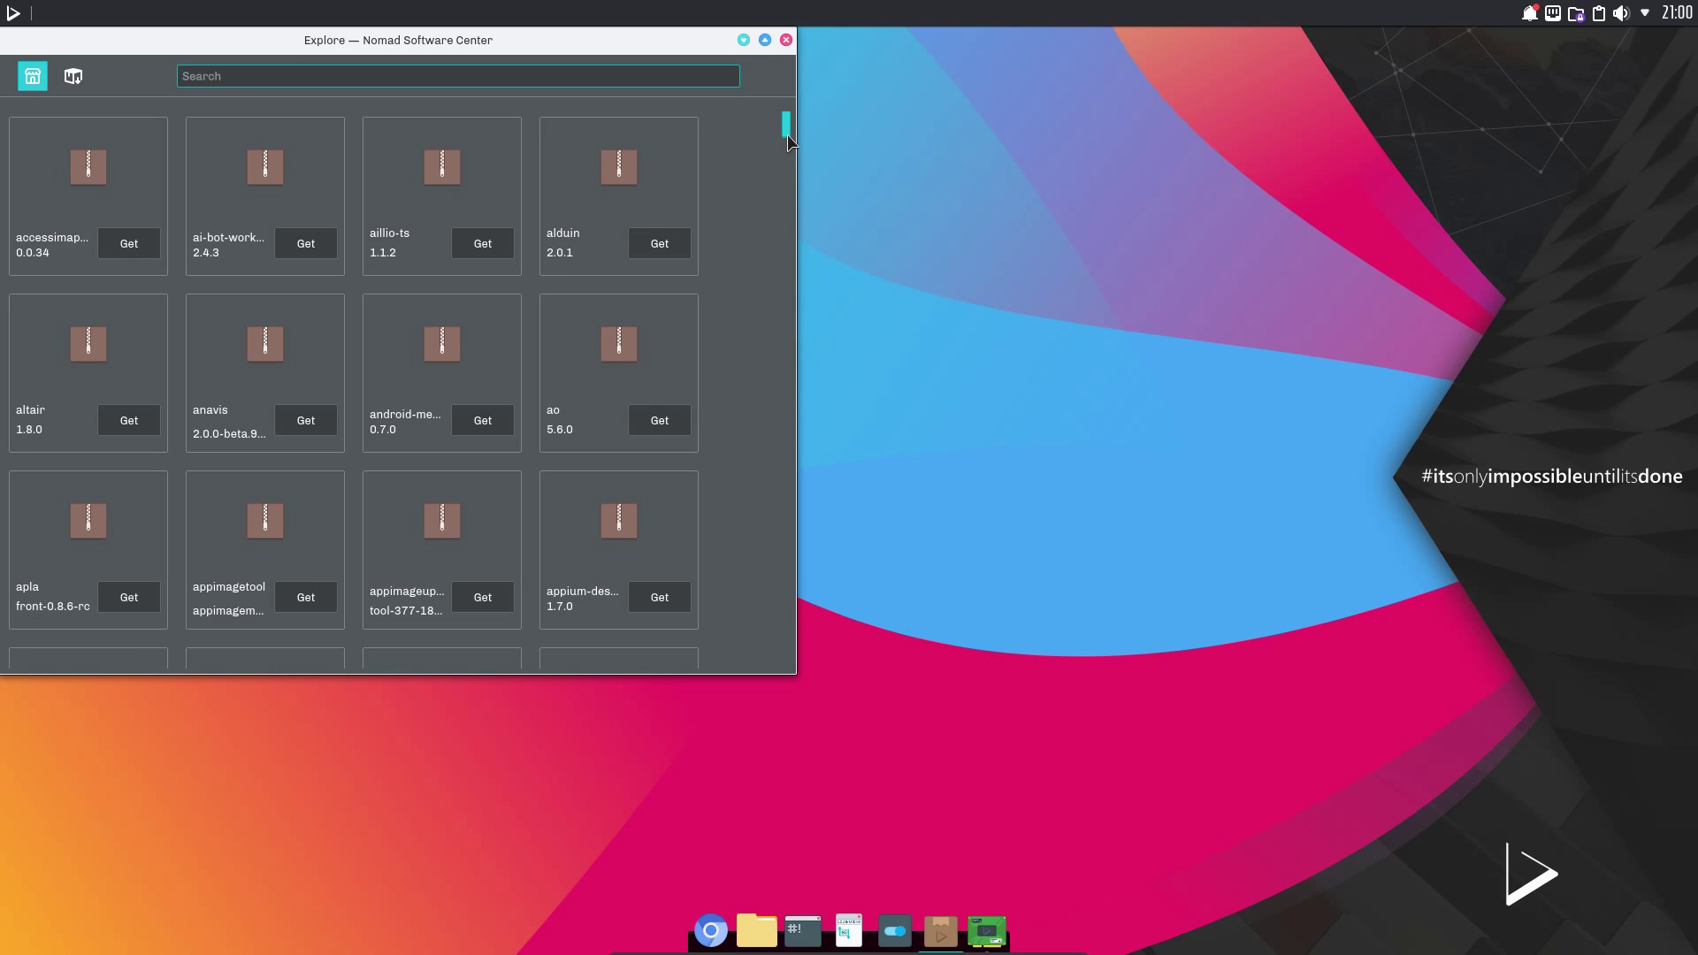
drag(789, 137, 773, 365)
click(687, 350)
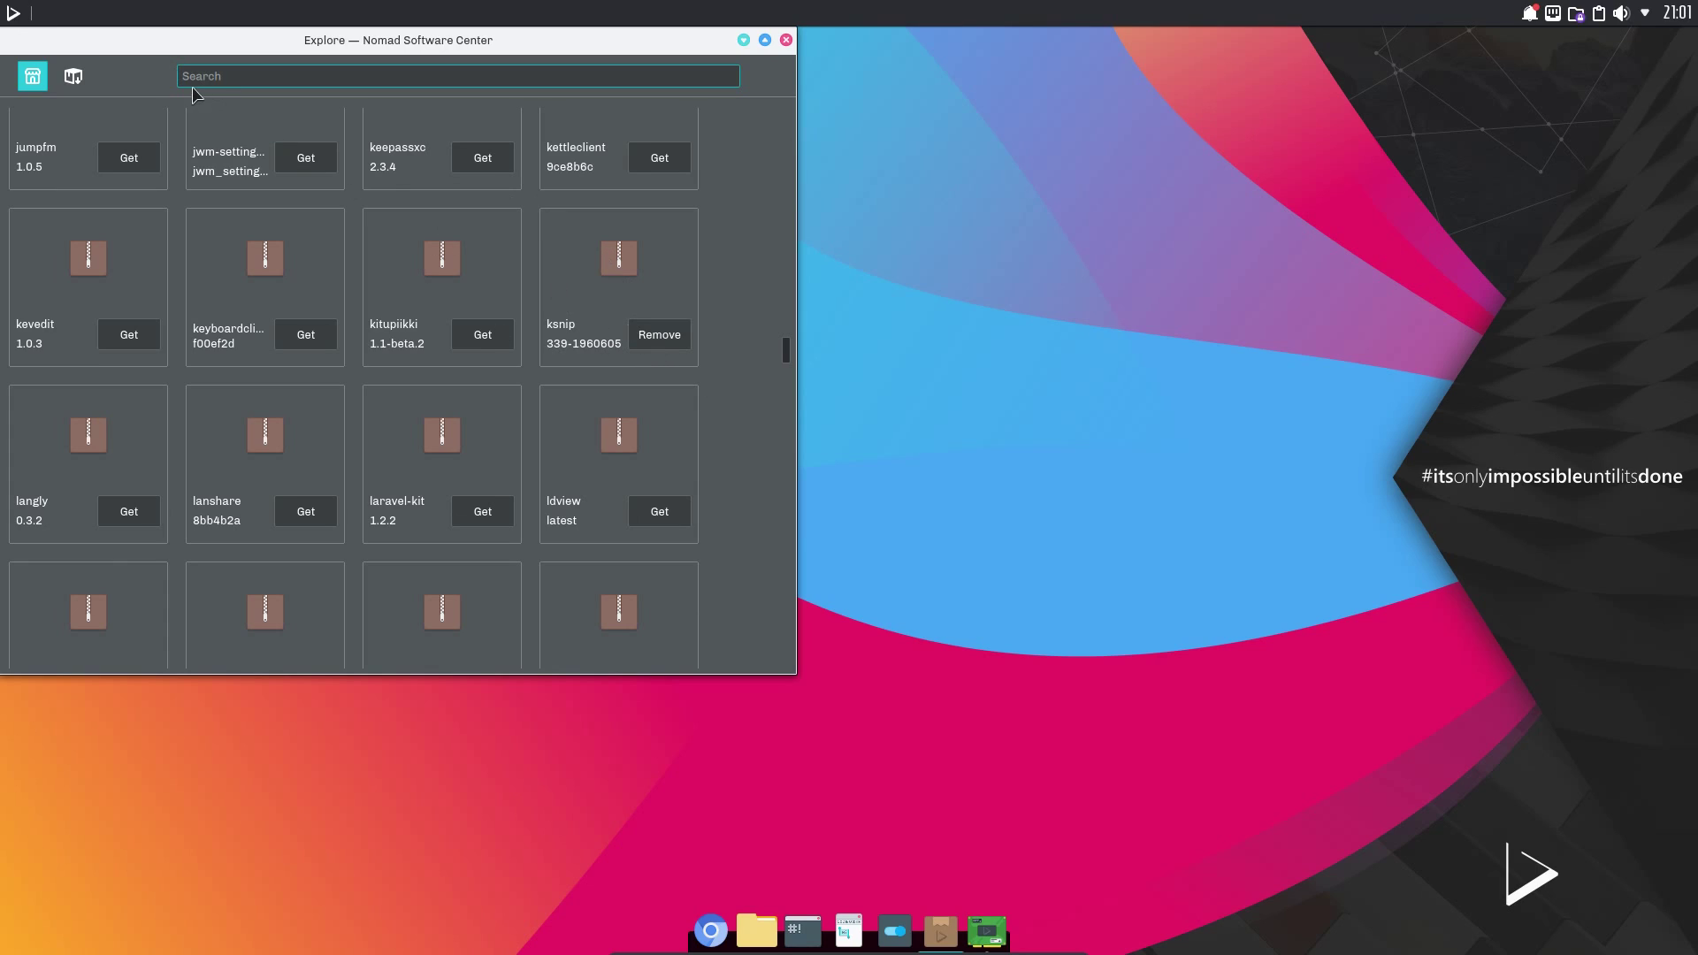
click(78, 82)
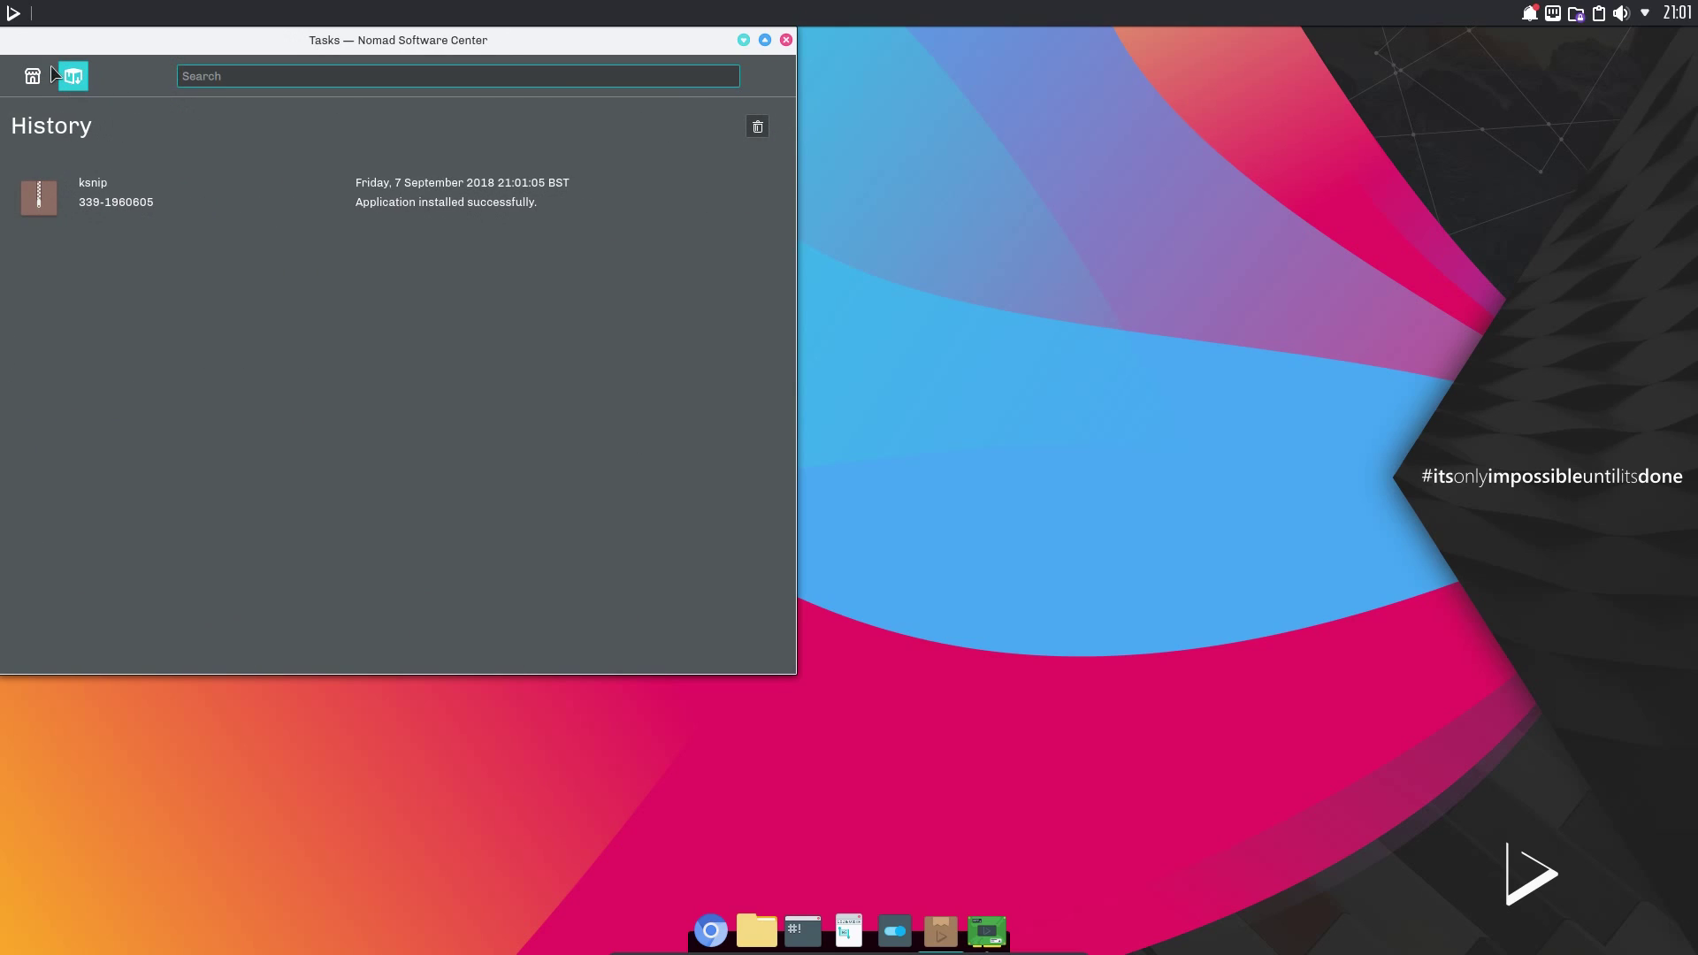
Step: Find 'ksnip' in the launcher, start it, then close its window
click(13, 12)
text(ks)
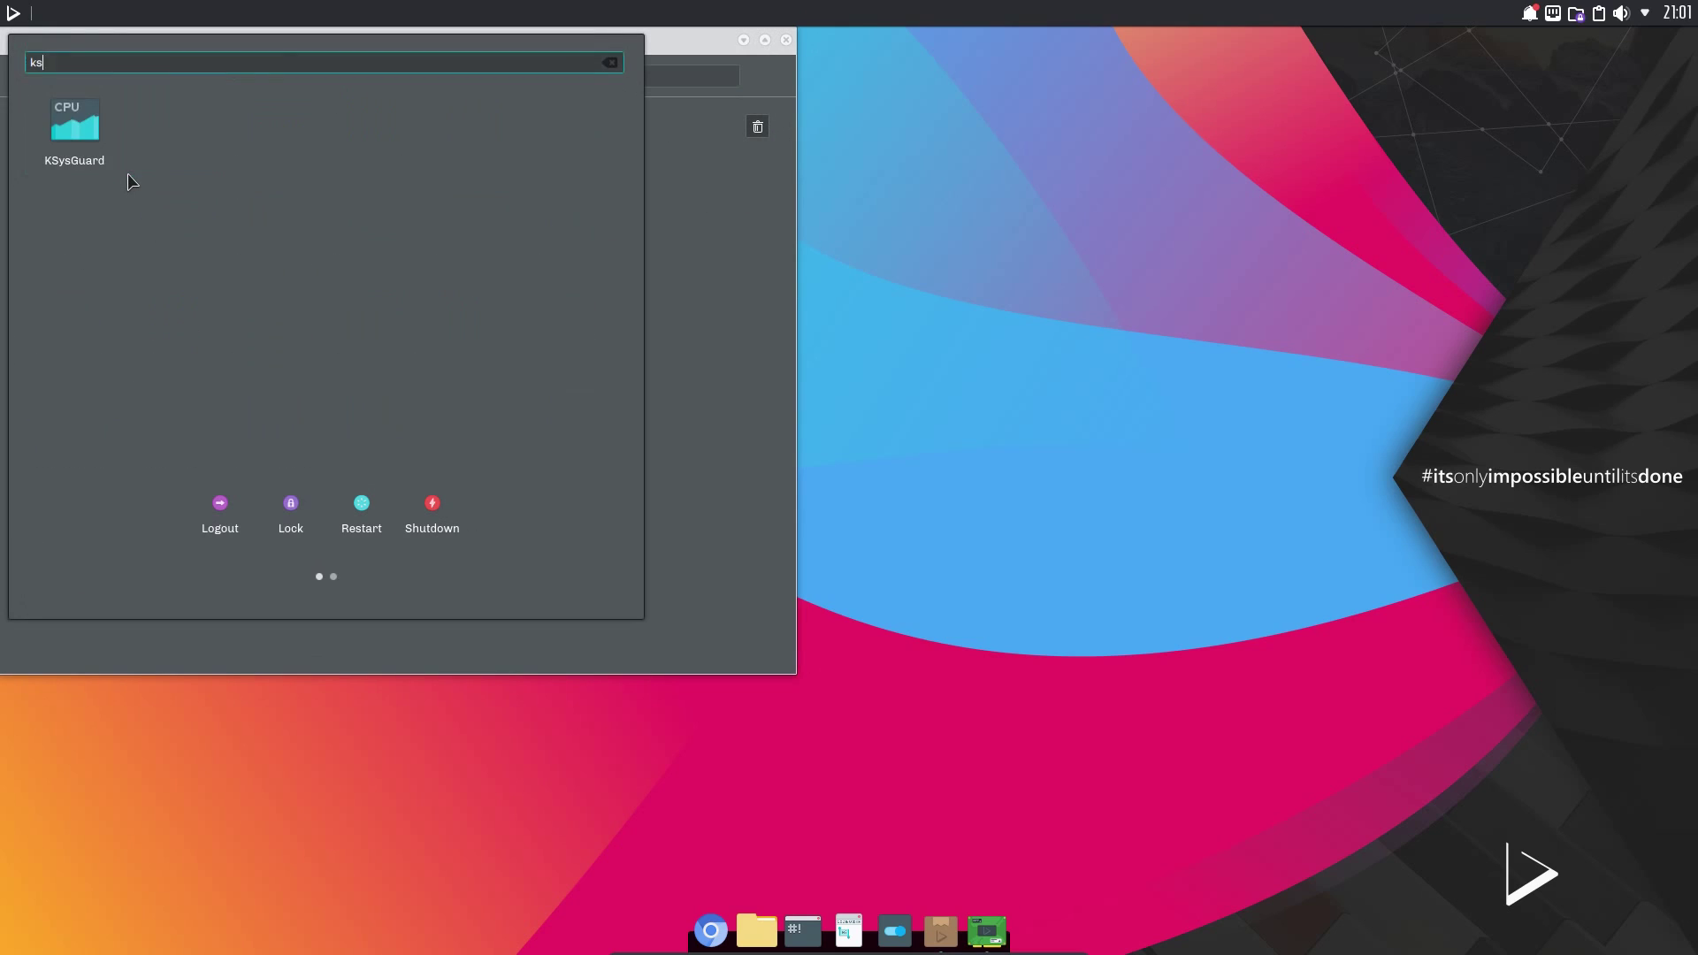
text(nu)
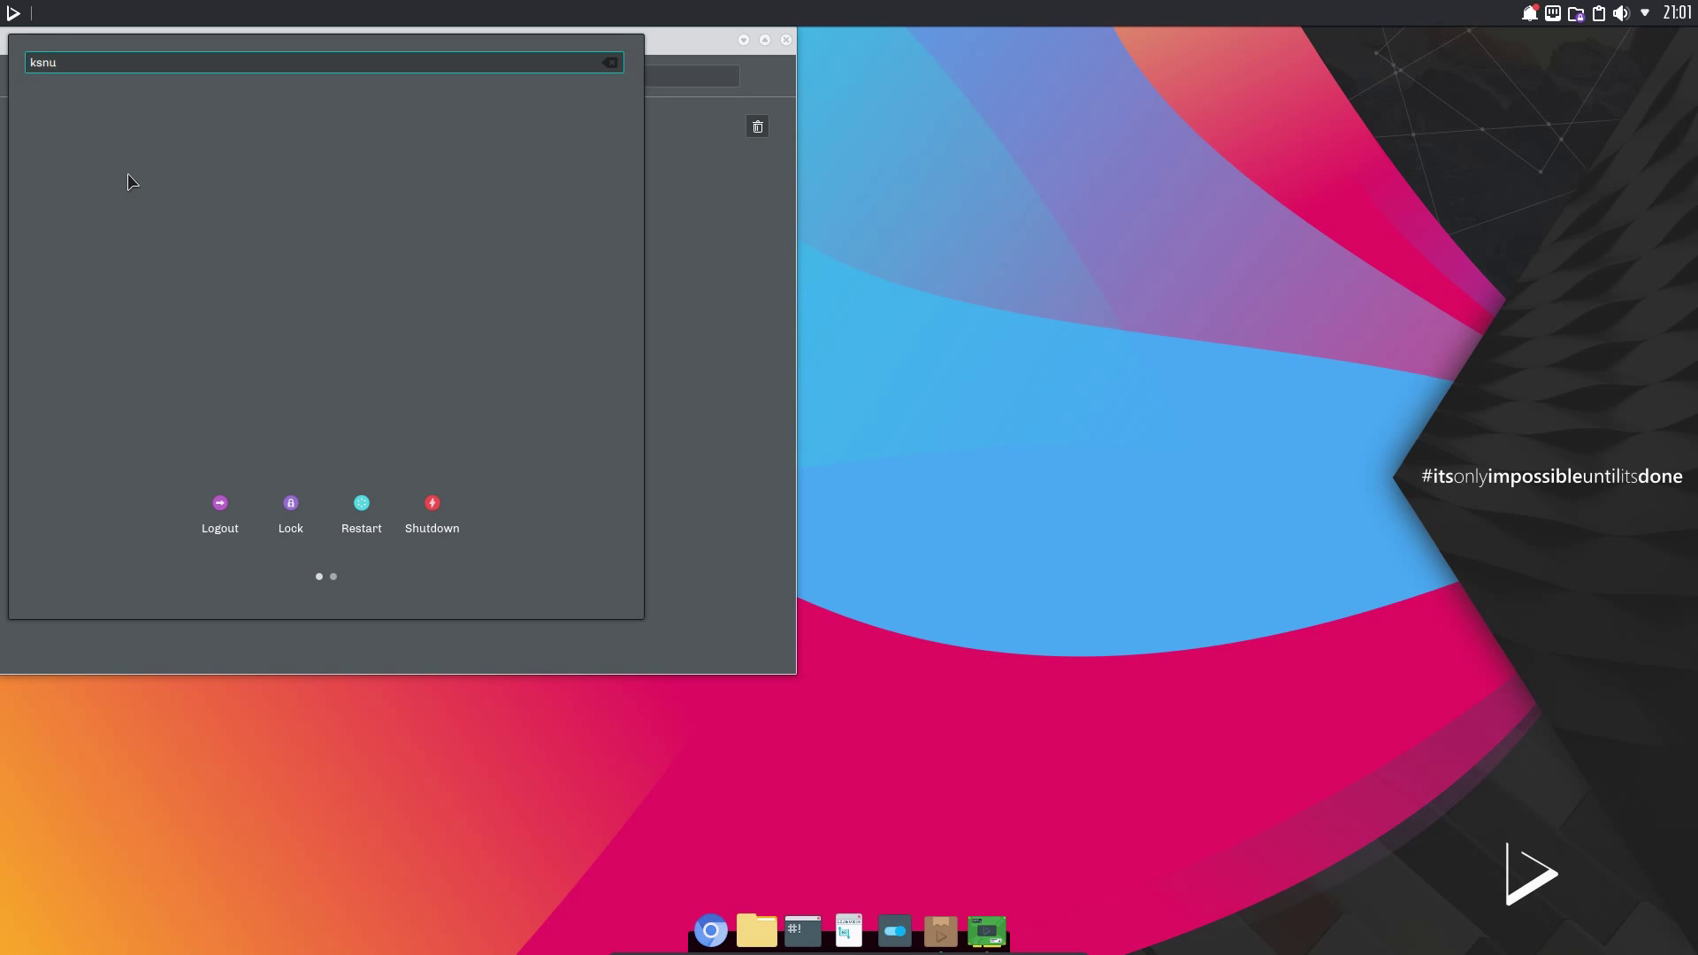
key(BackSpace)
text(i)
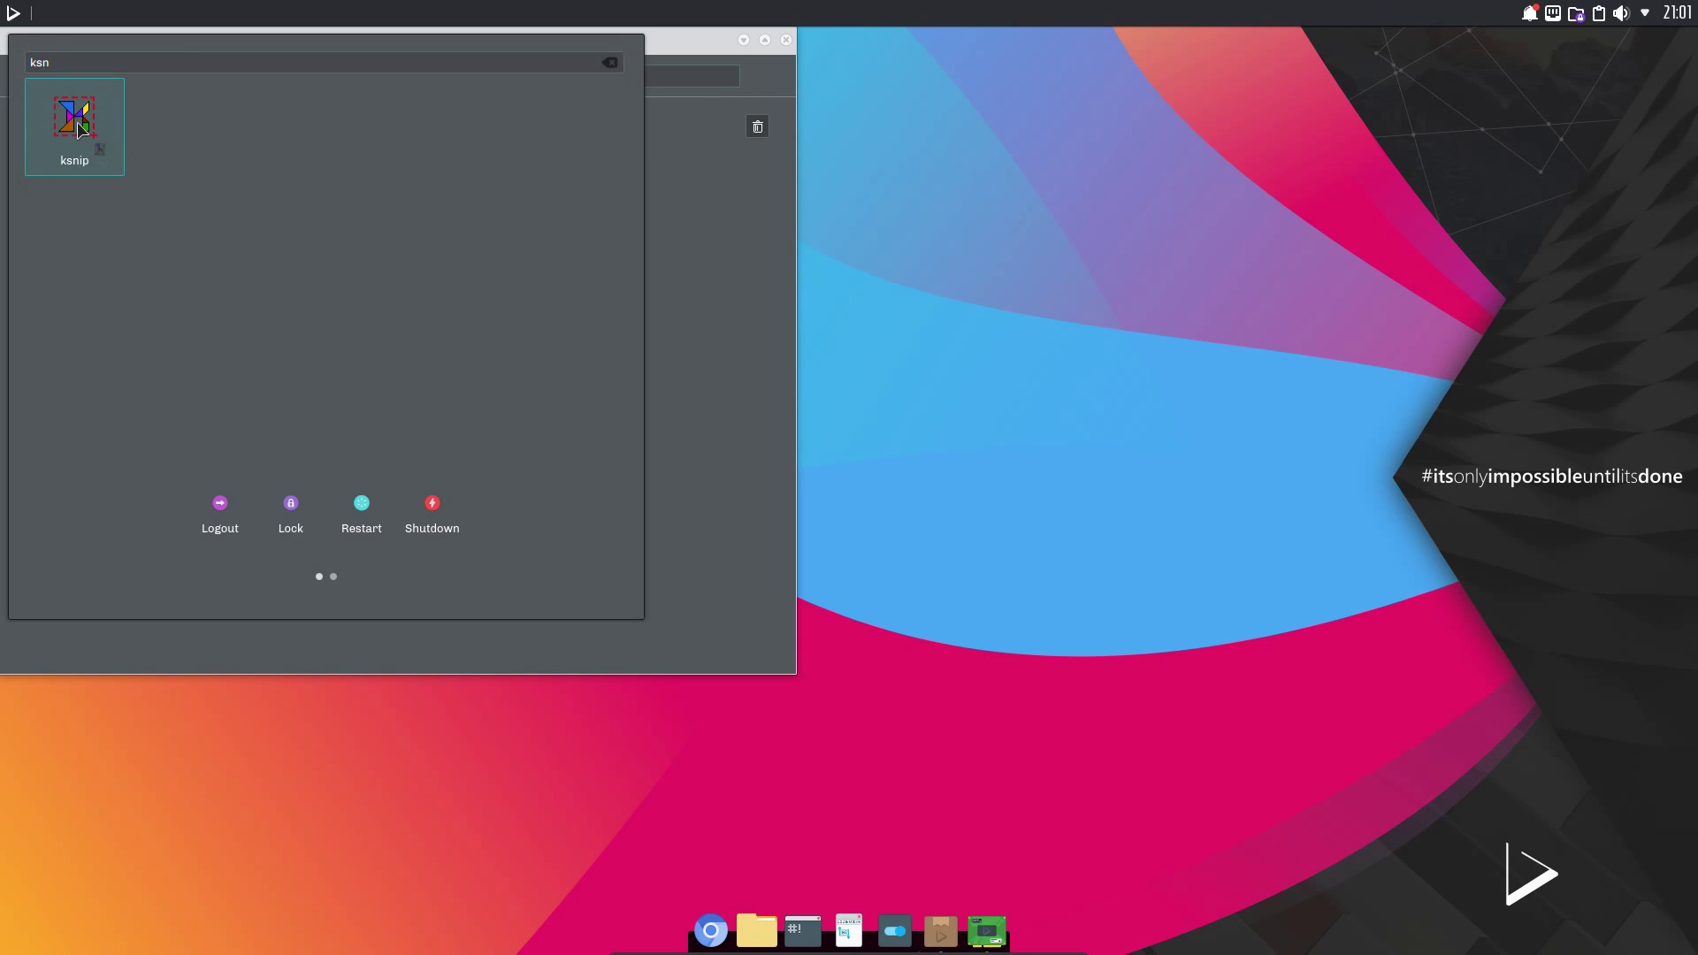
click(79, 130)
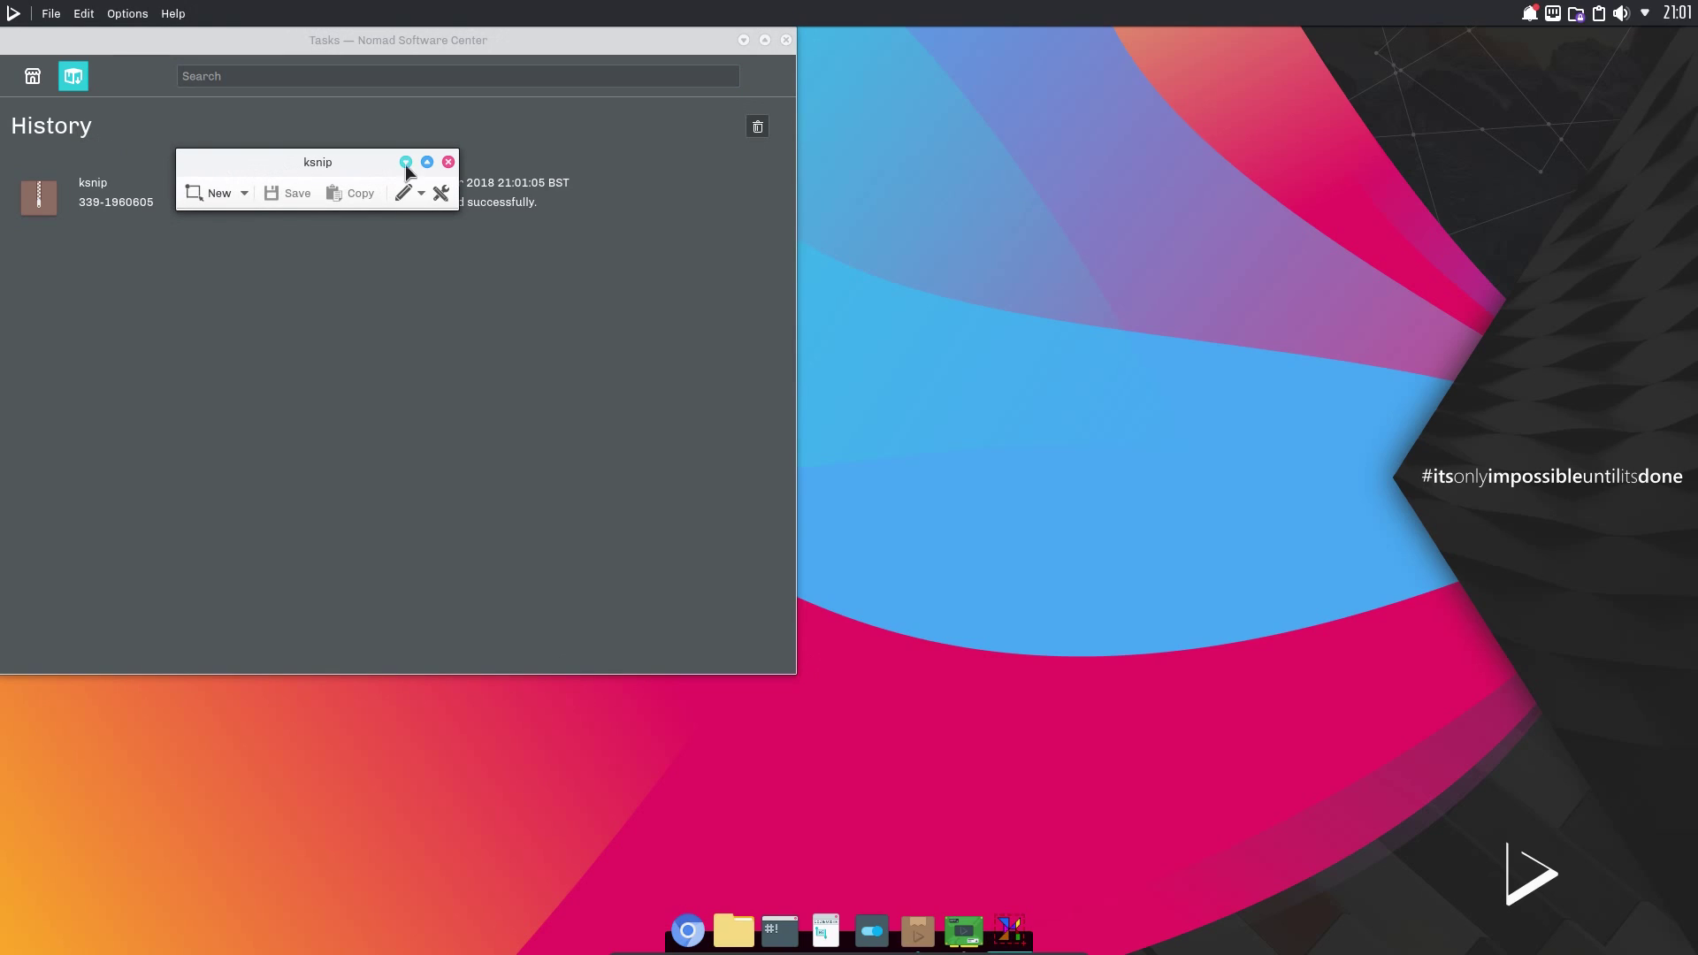
click(449, 162)
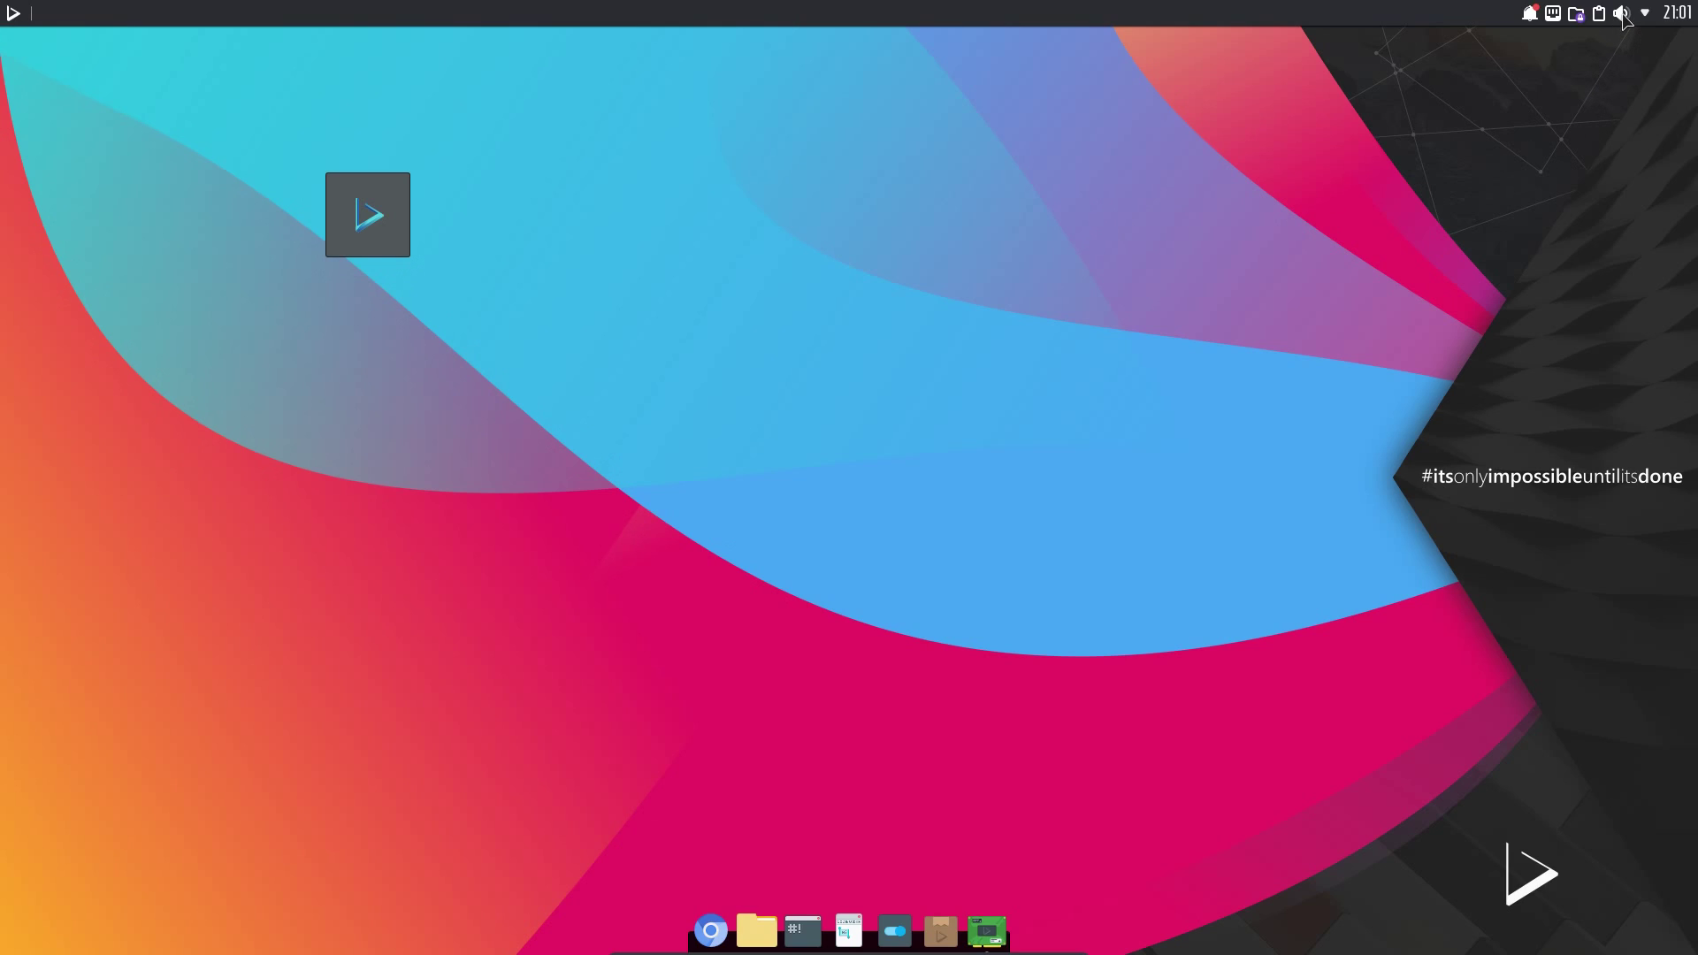
click(1676, 13)
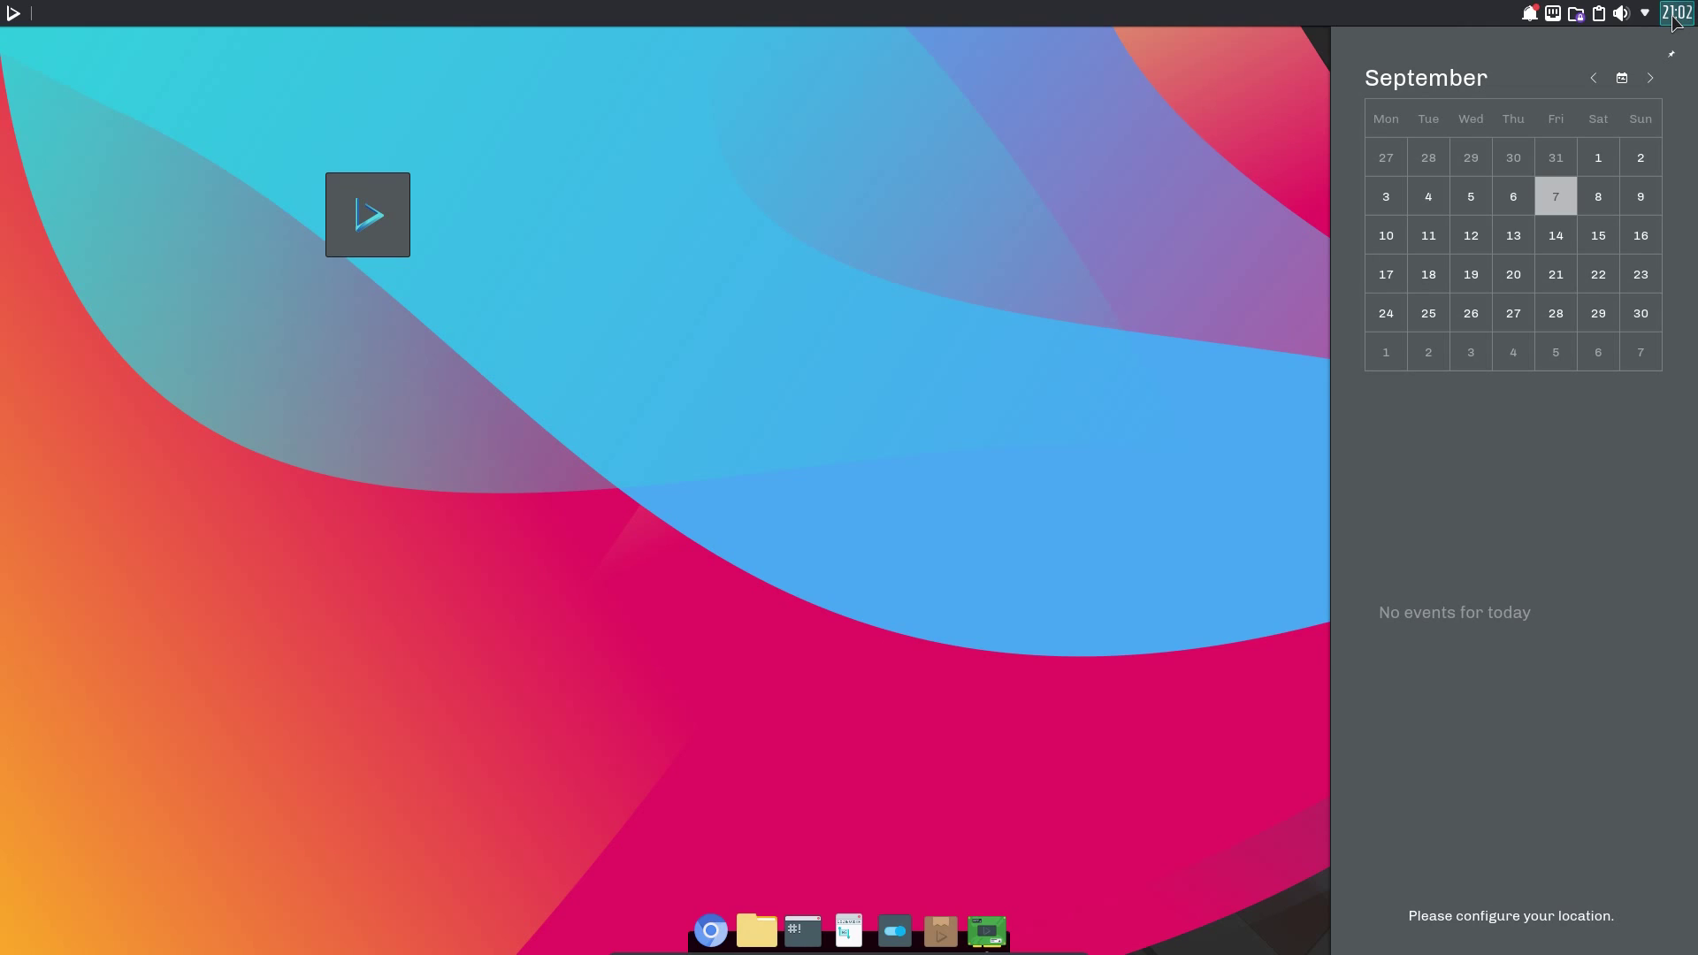
click(1622, 13)
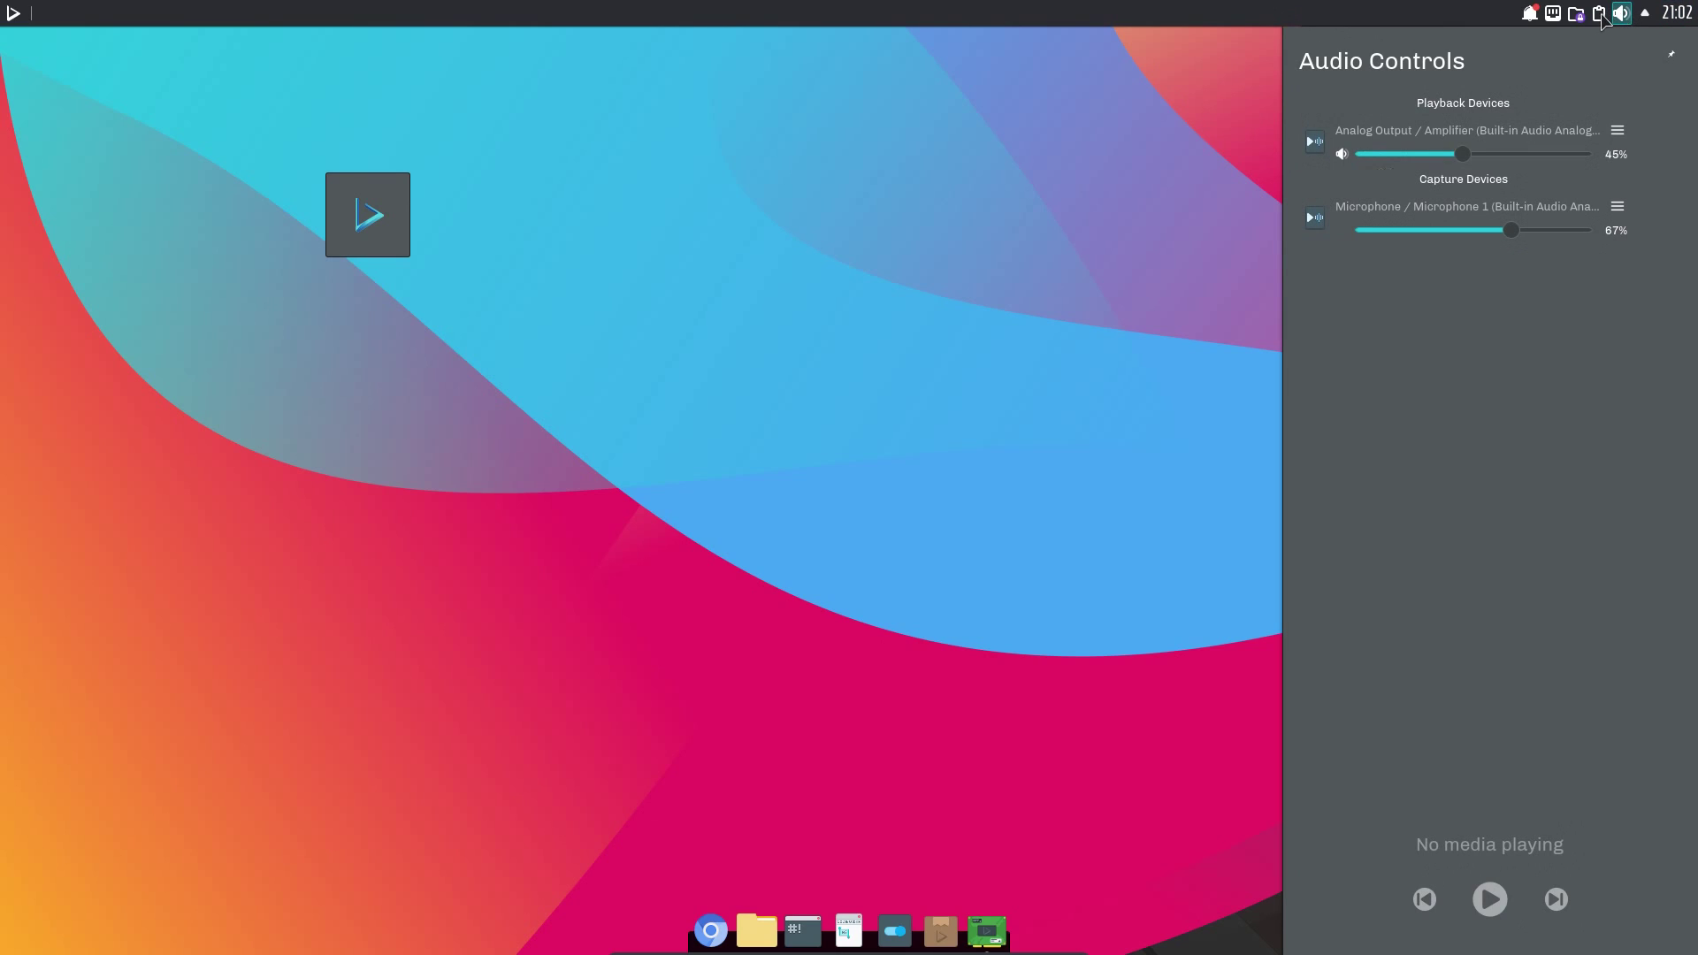
click(1599, 14)
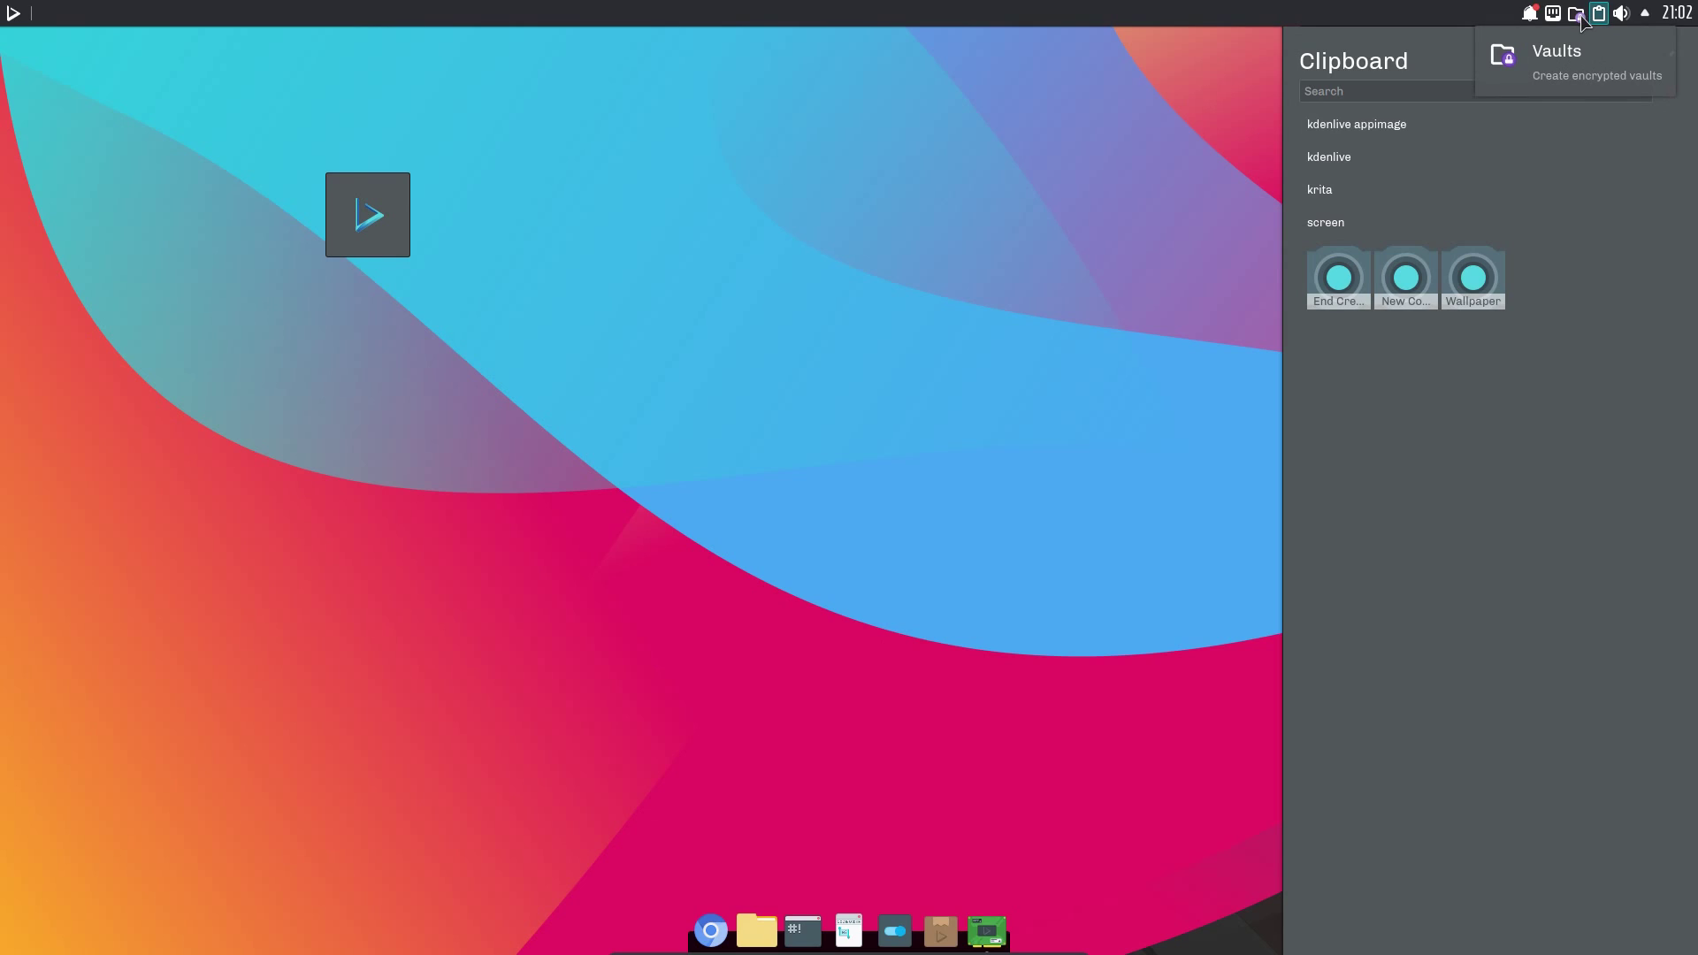
click(1578, 14)
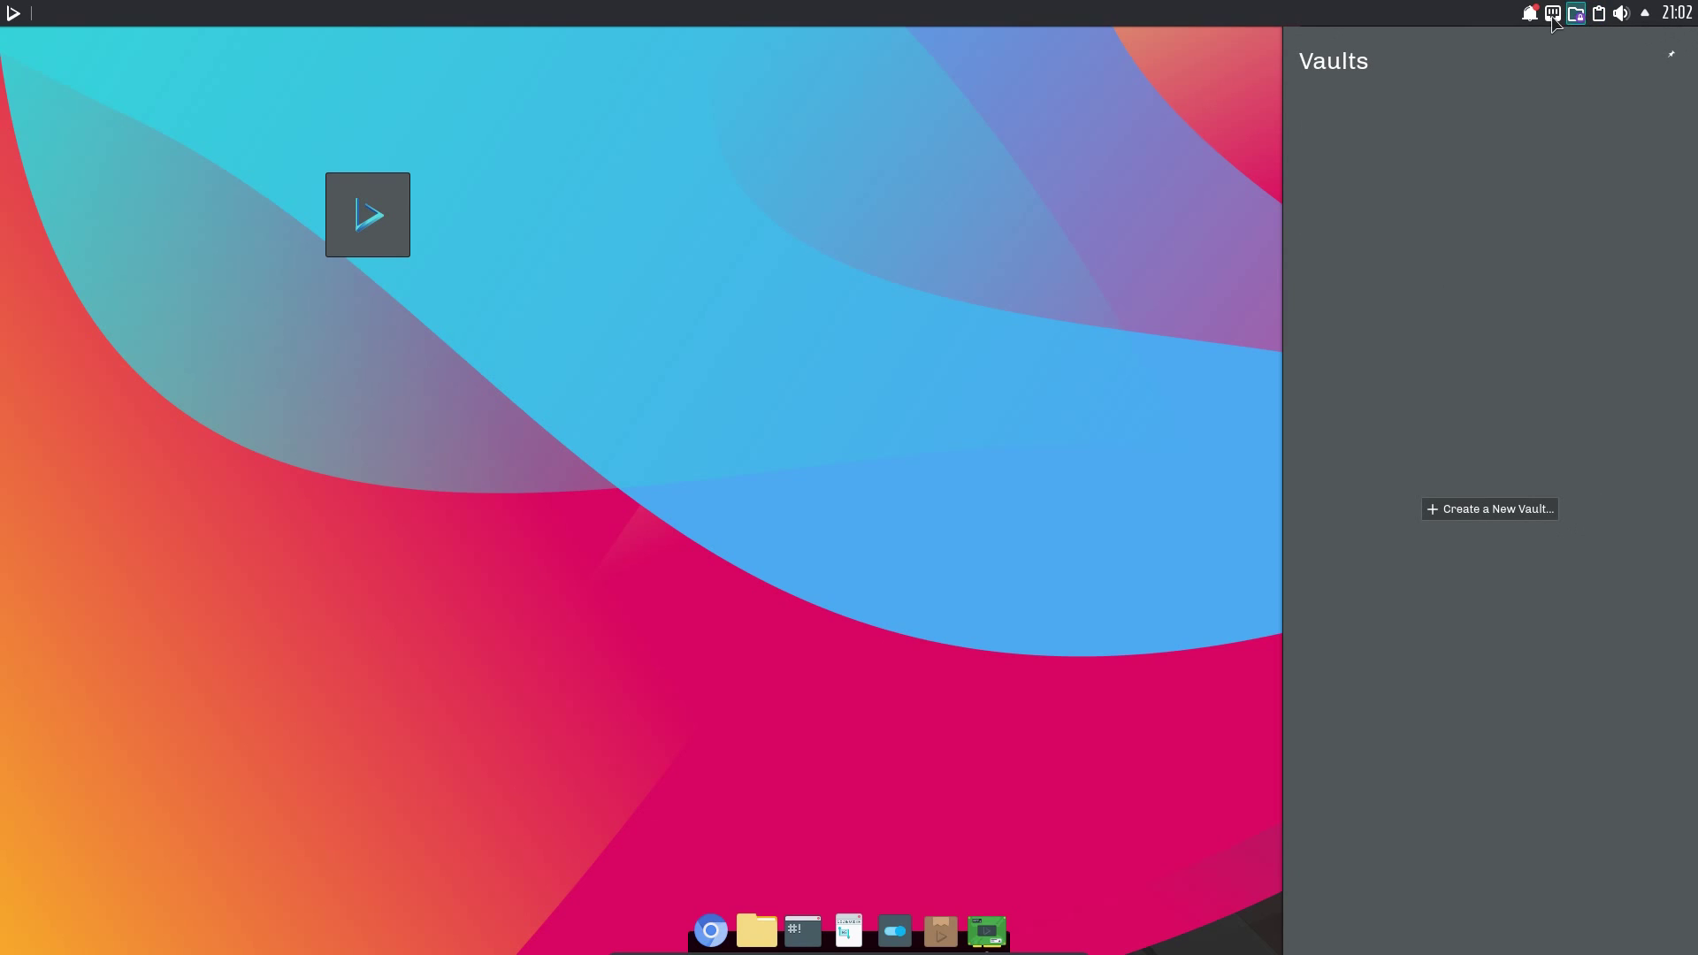
click(1553, 16)
click(1530, 15)
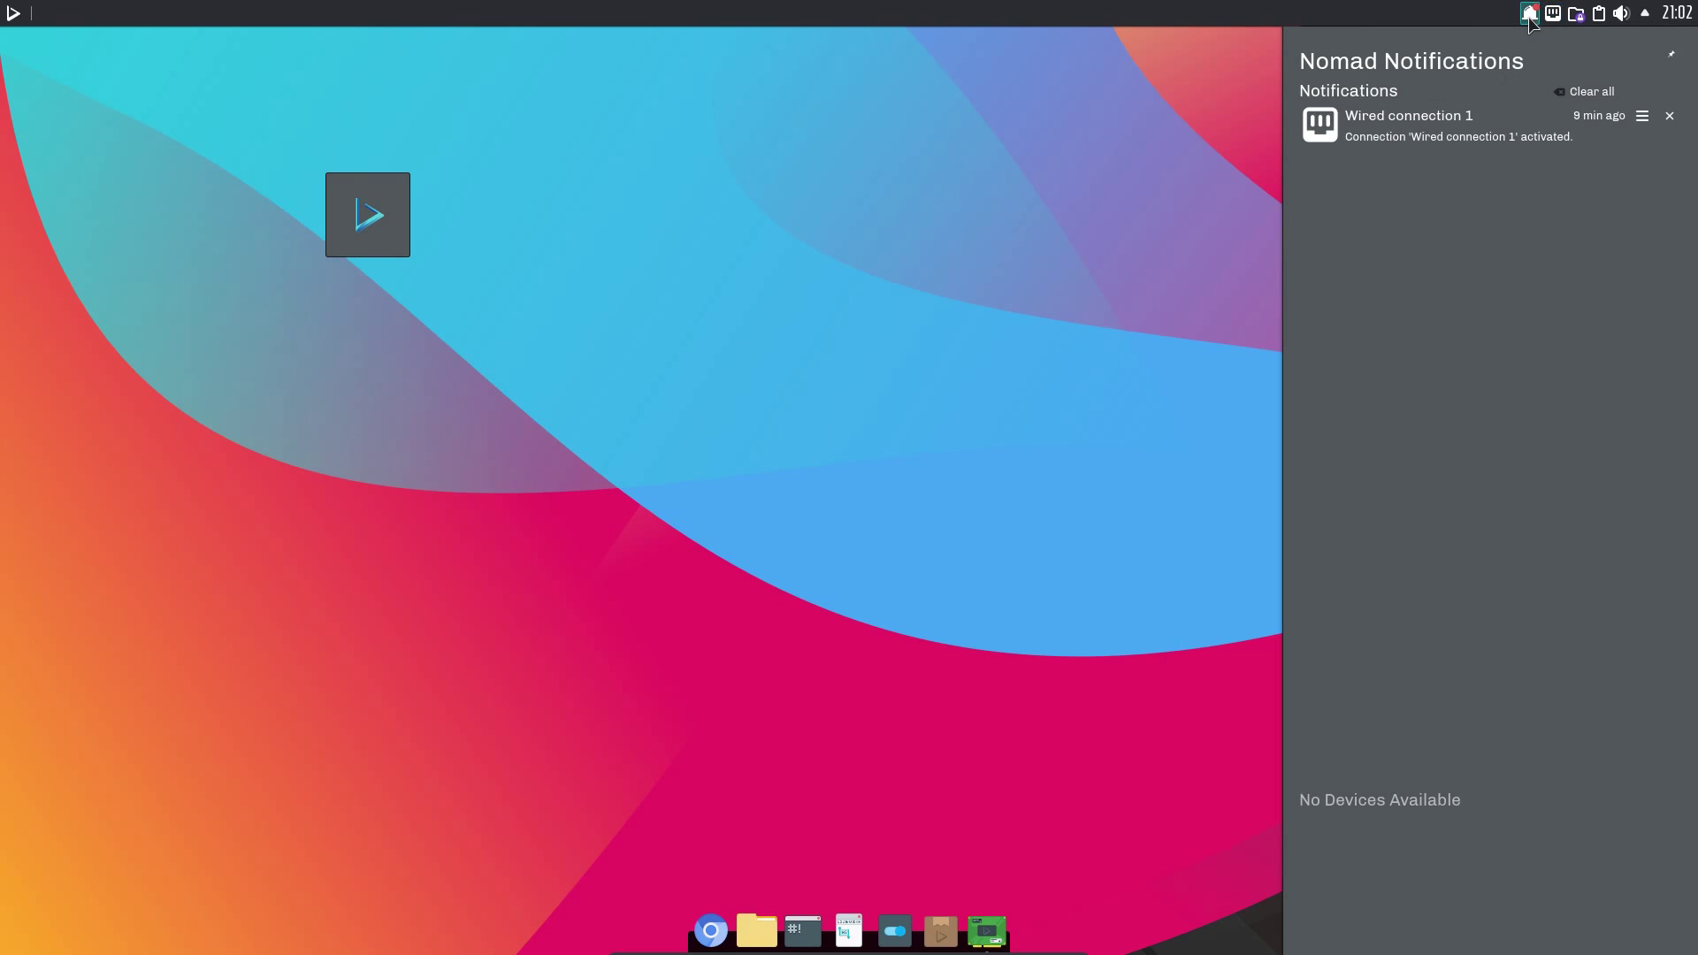
click(1207, 255)
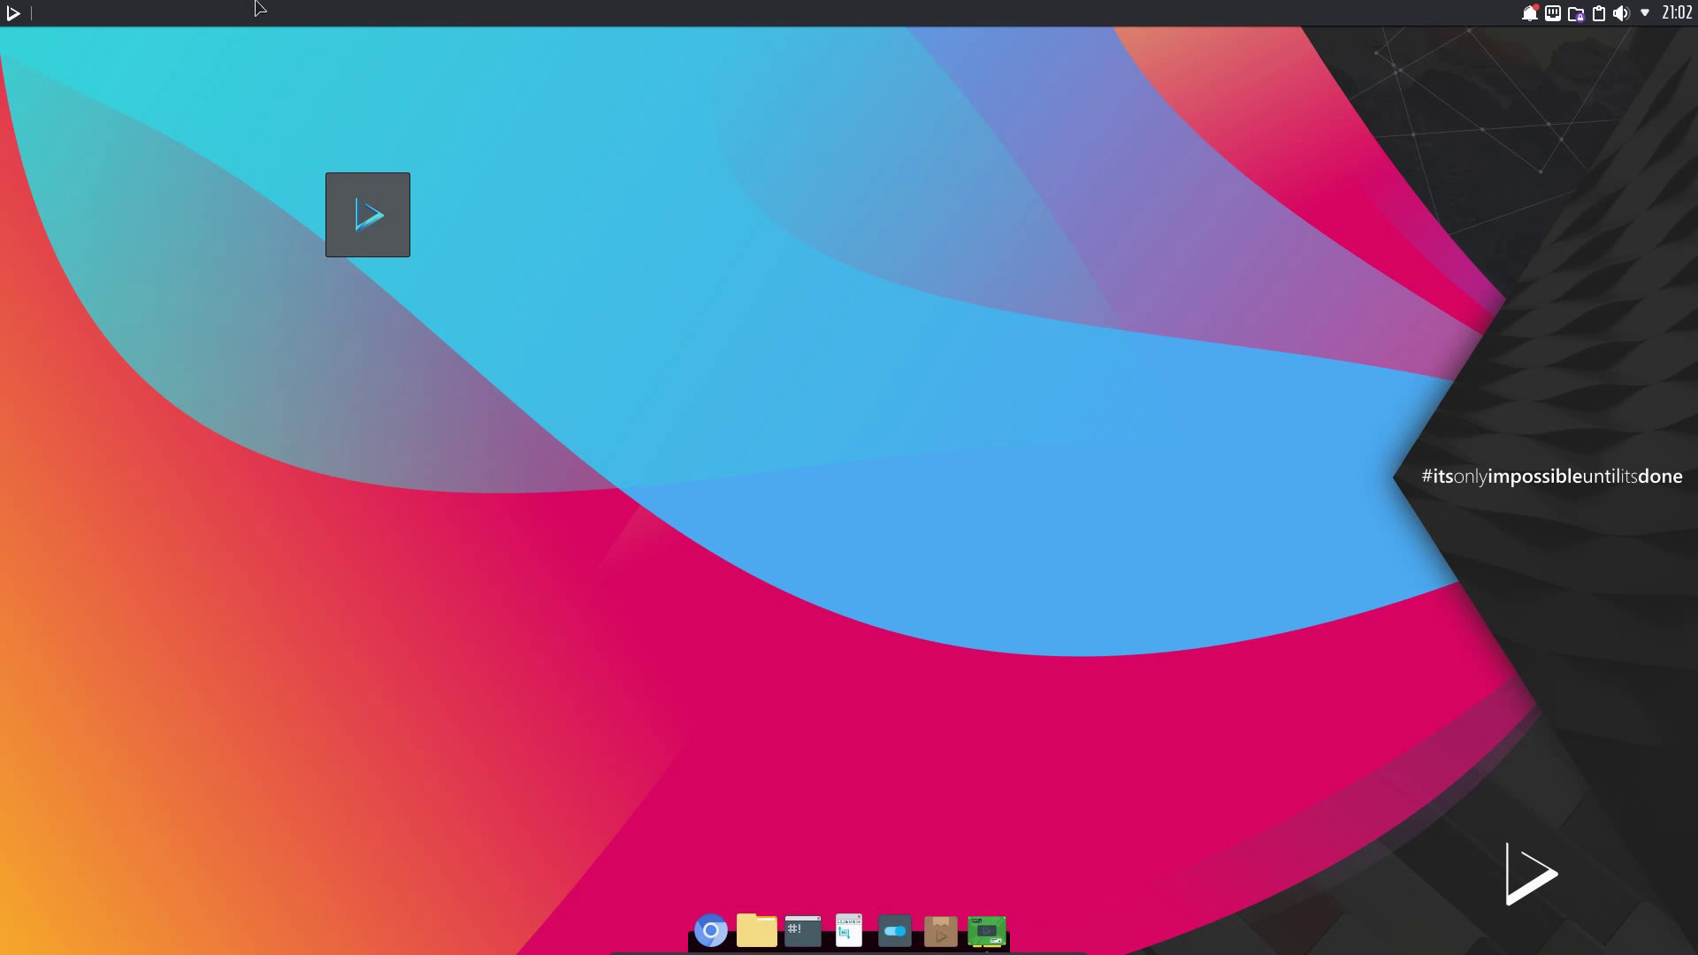
Step: Add VLC media player to favourites from the all-apps page and return to the favourites page
click(13, 13)
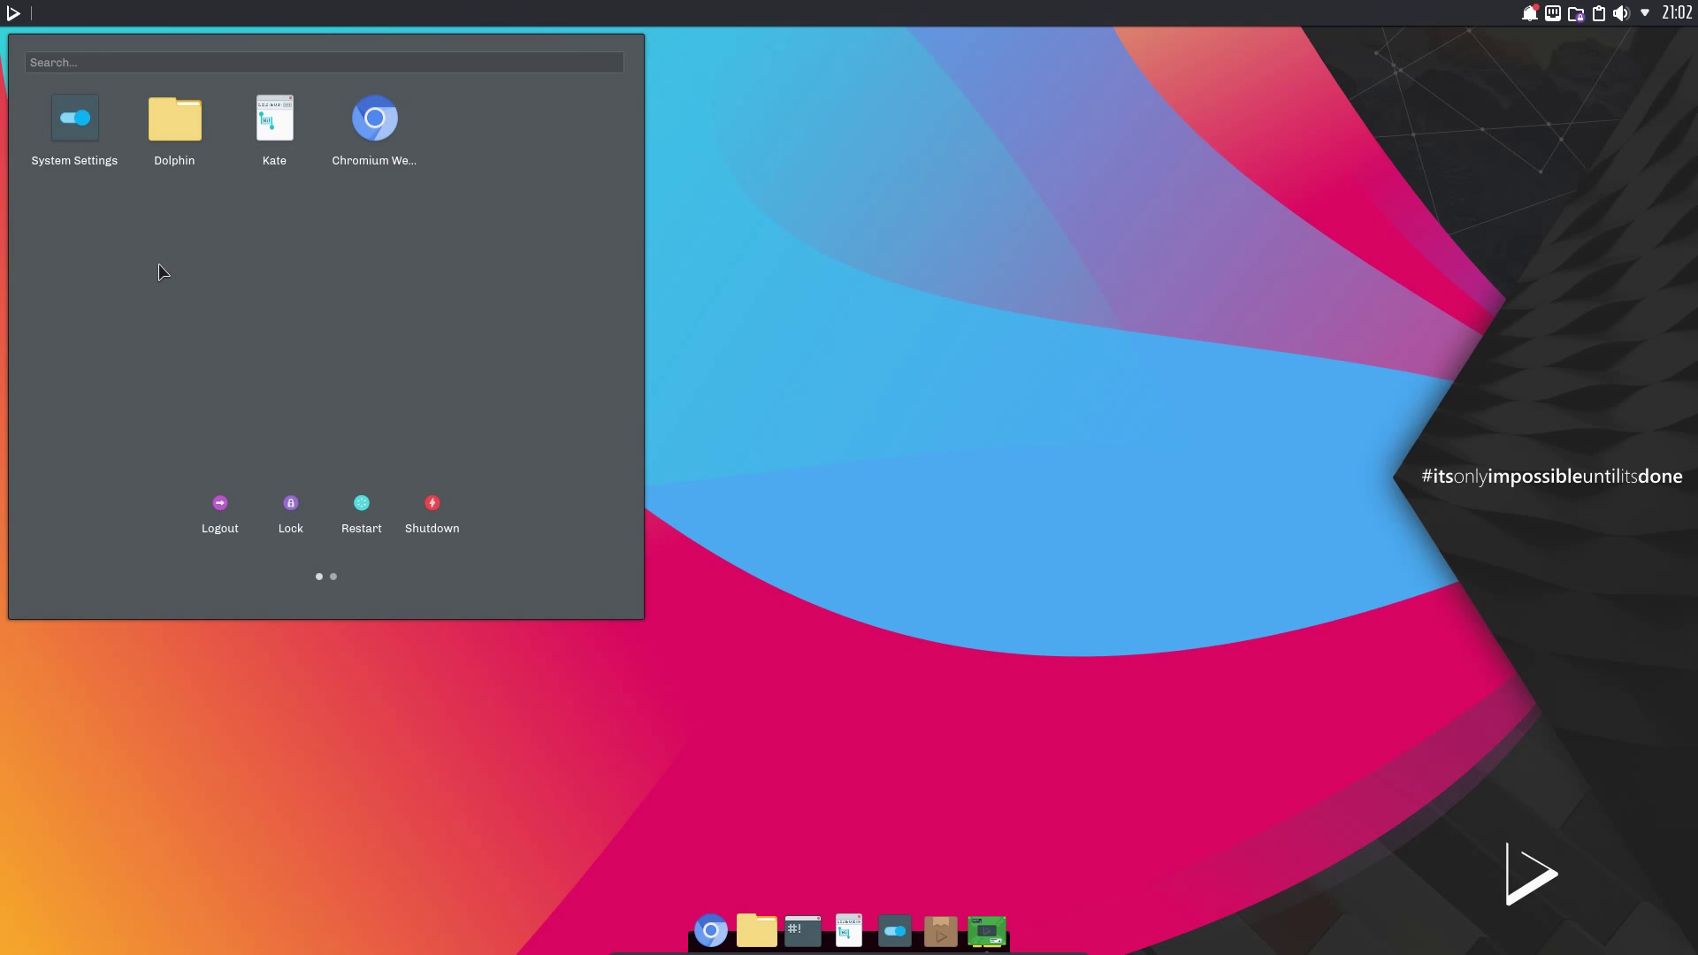
click(333, 576)
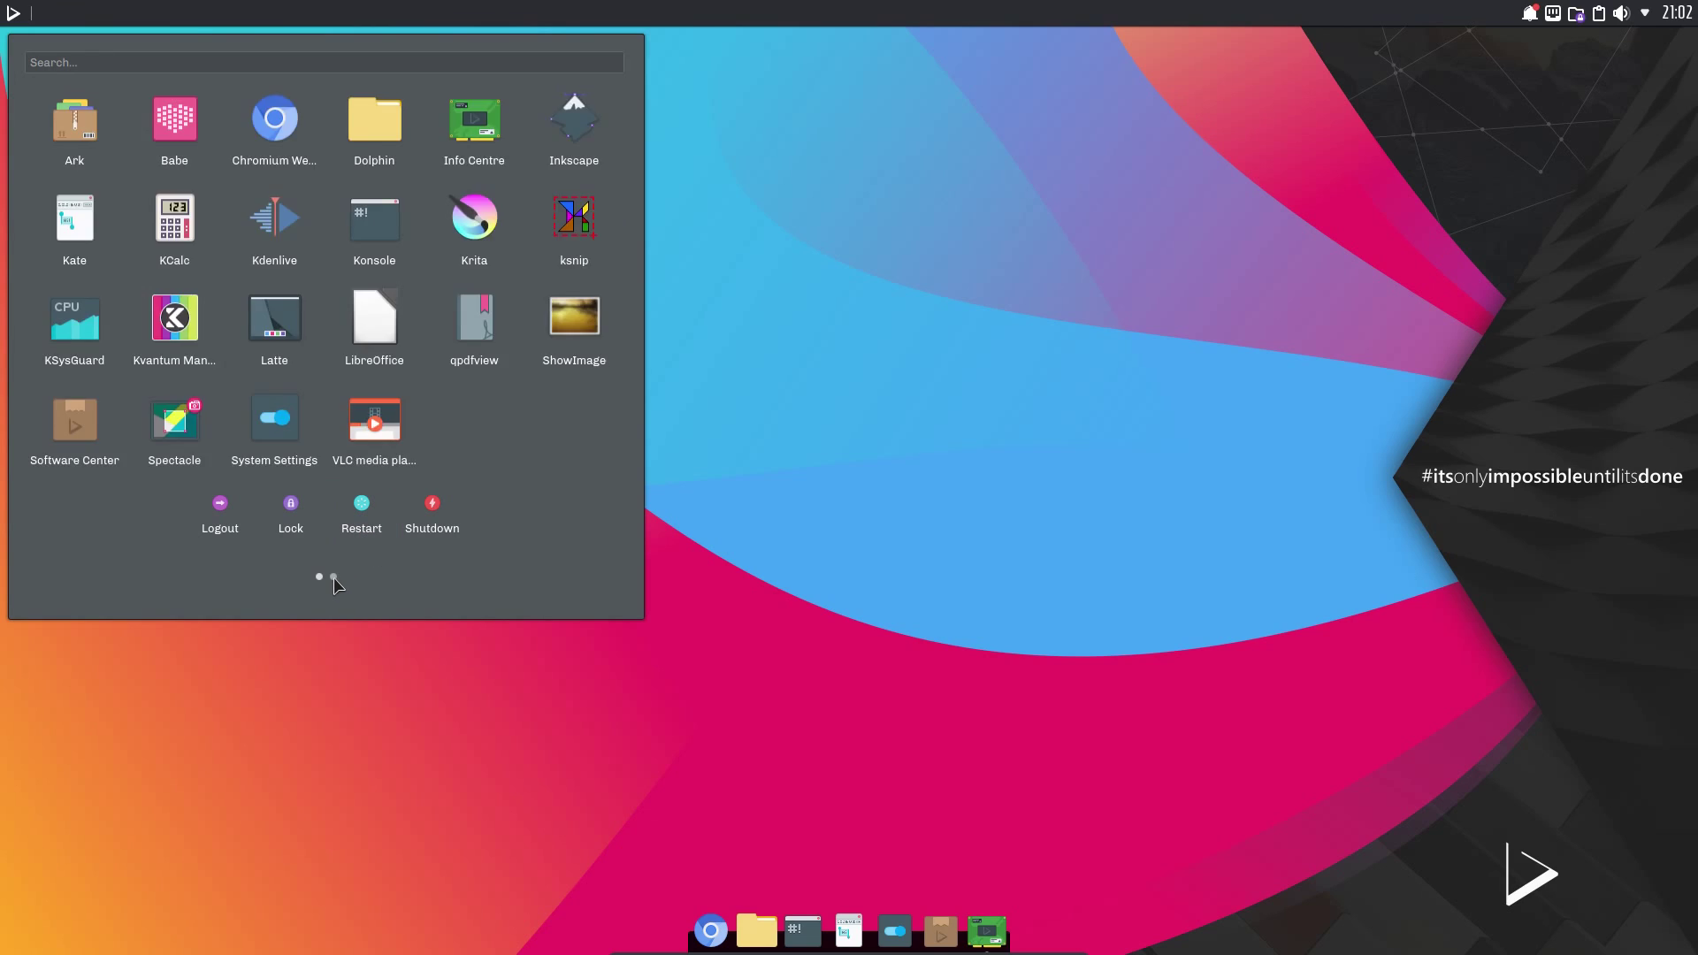
right_click(361, 421)
click(395, 440)
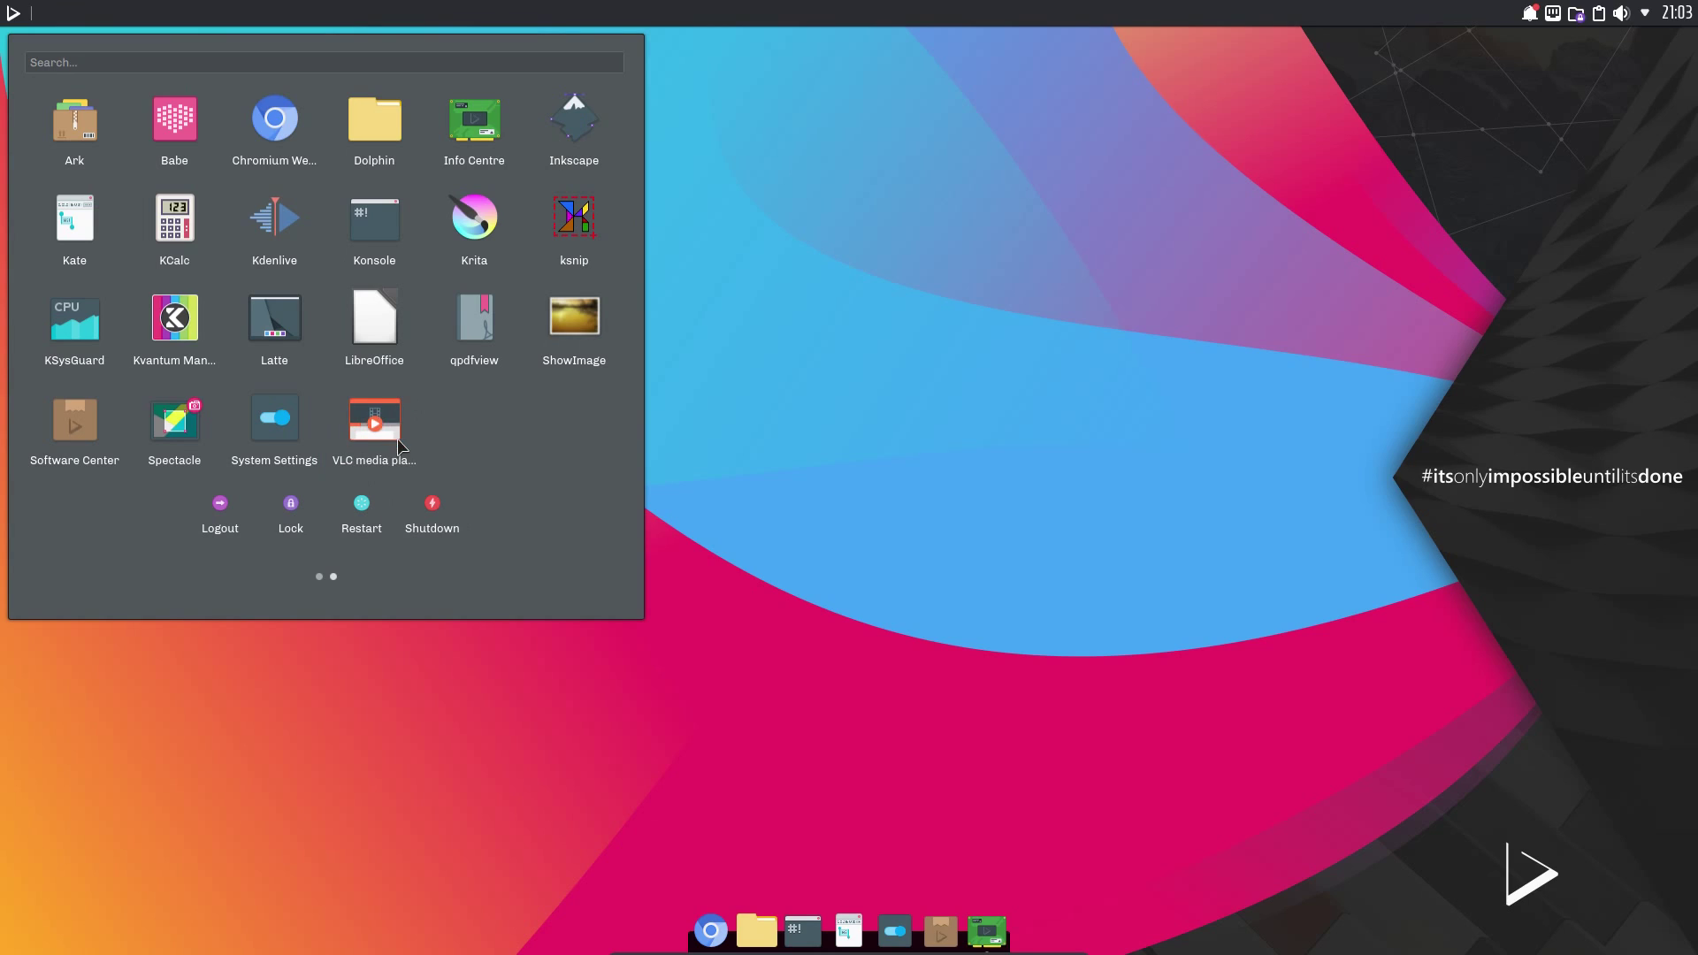
click(318, 575)
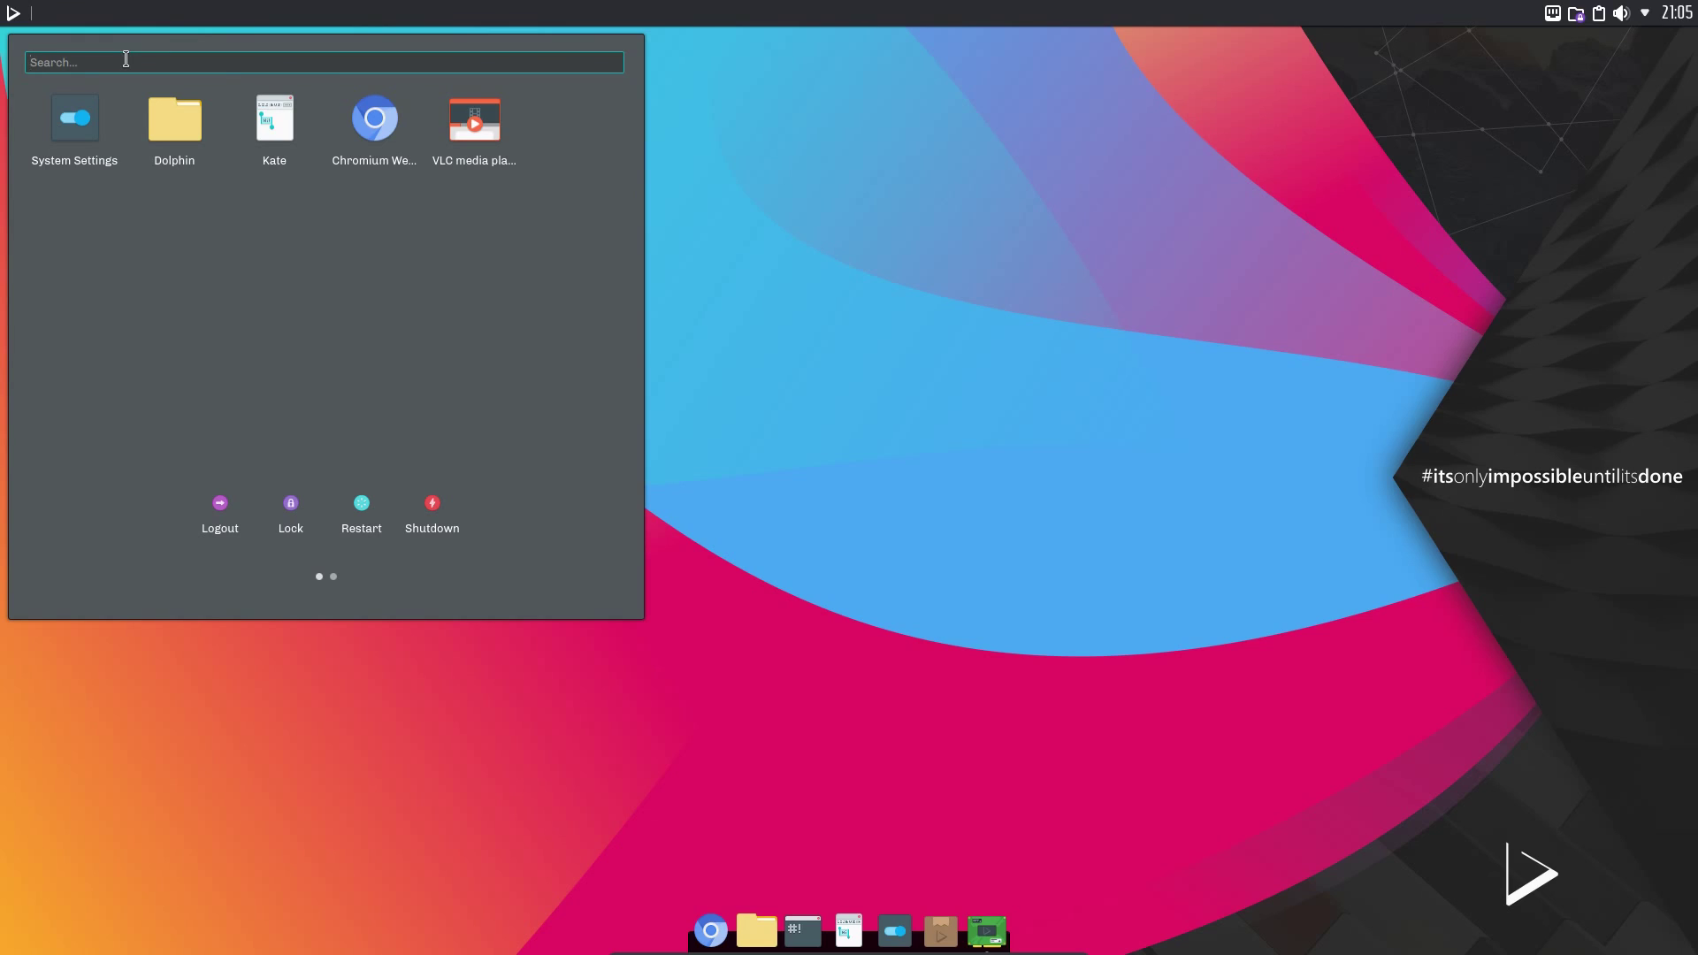
Step: Search the menu for 'set', then 'crt', and finally 'thank' to list the Thanks and CRT files
text(se)
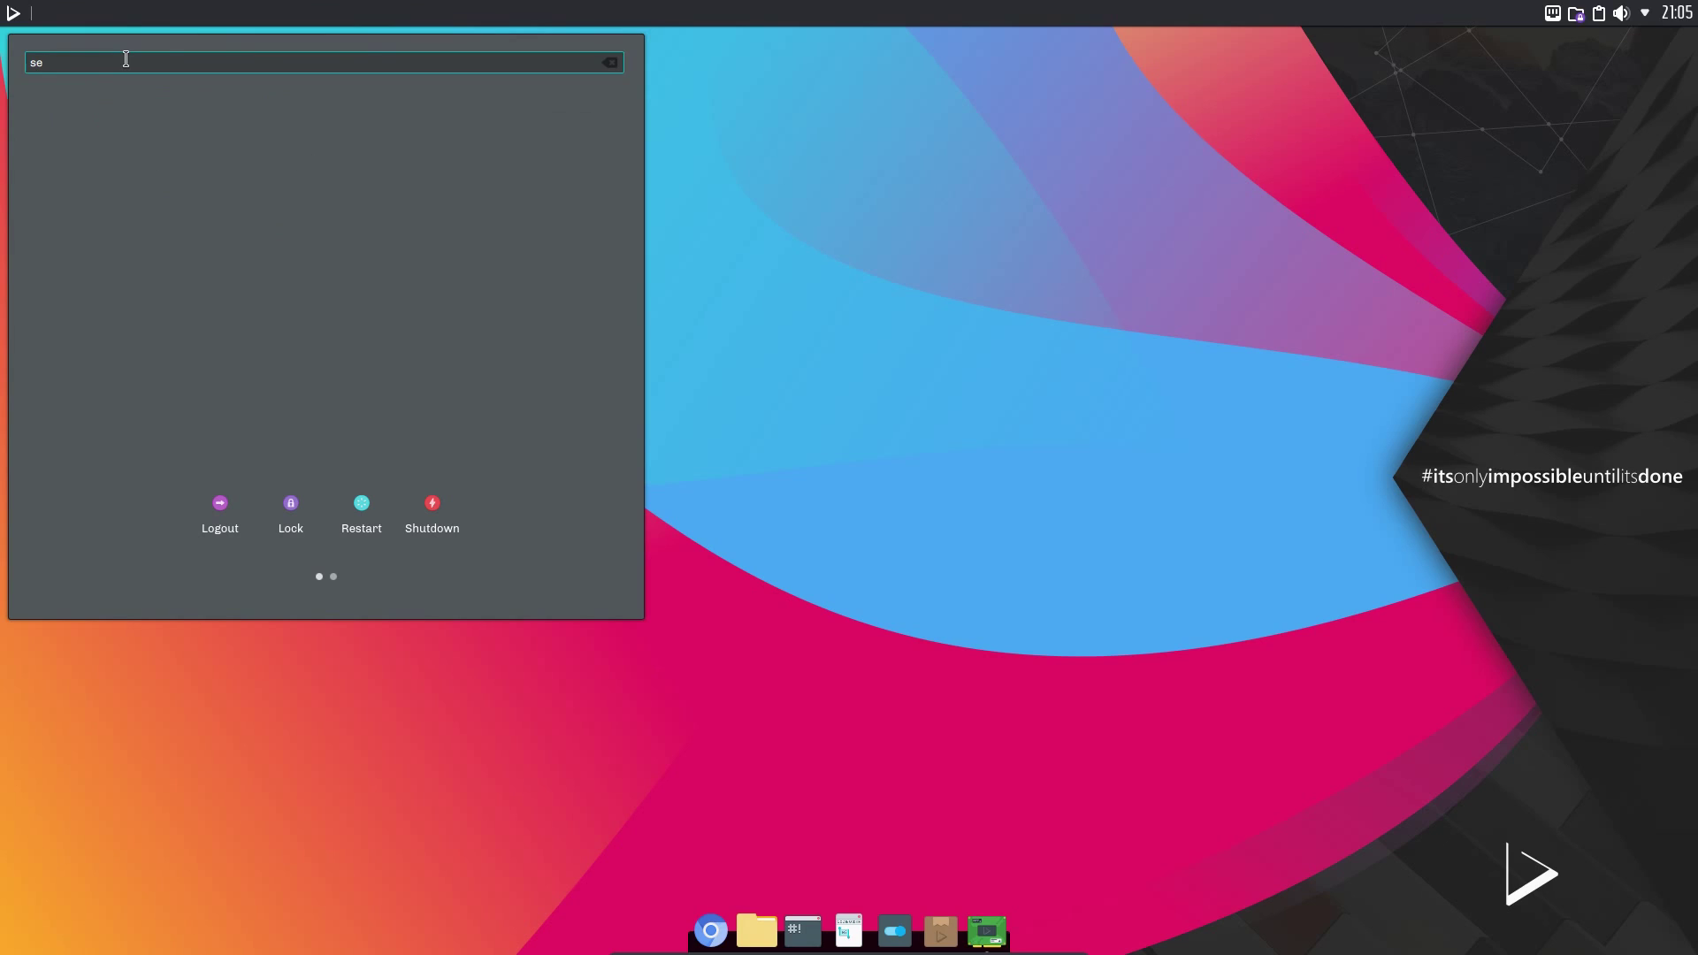
text(t)
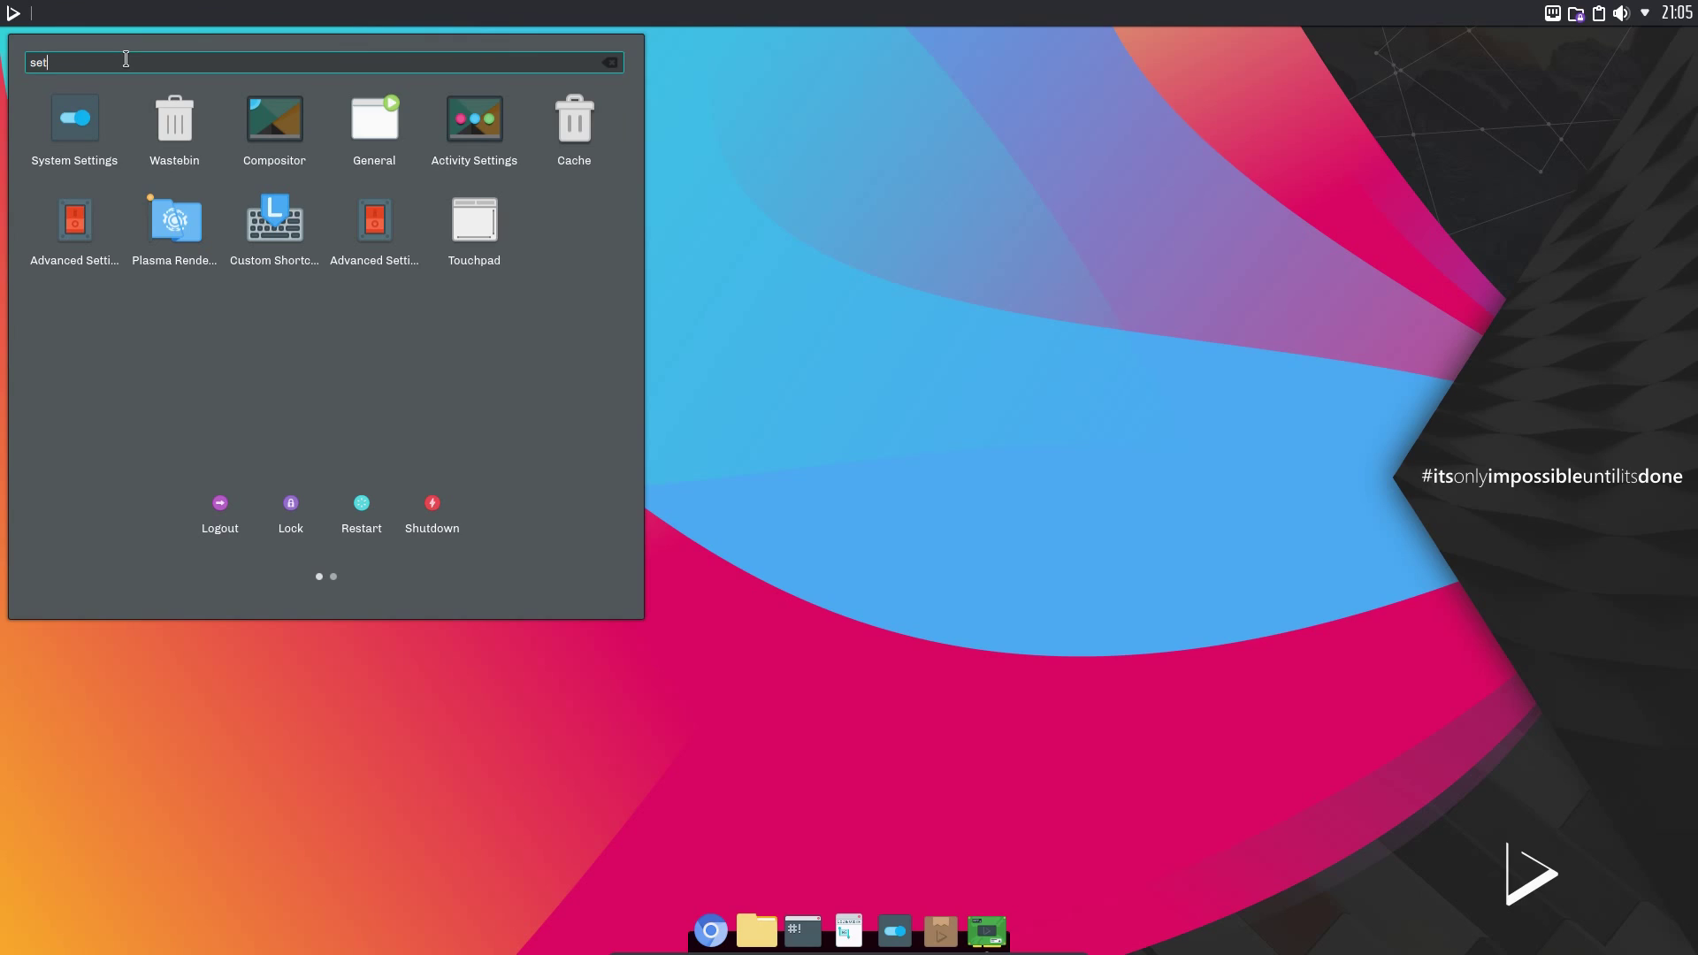
key(Escape)
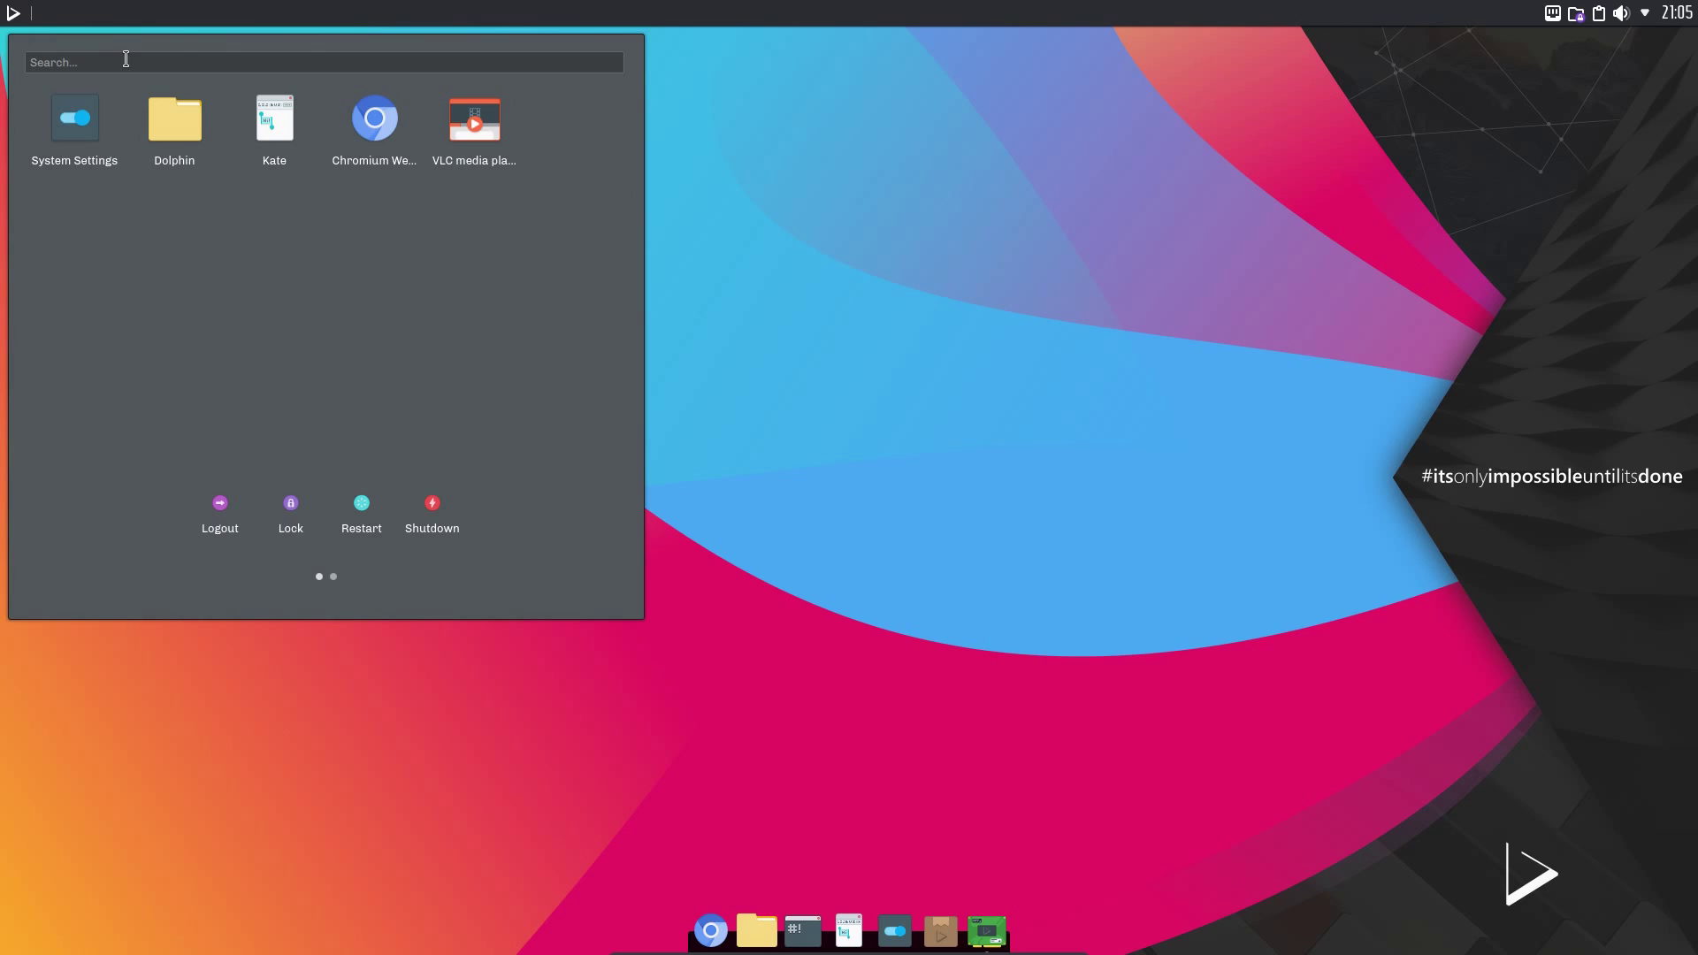
text(crt)
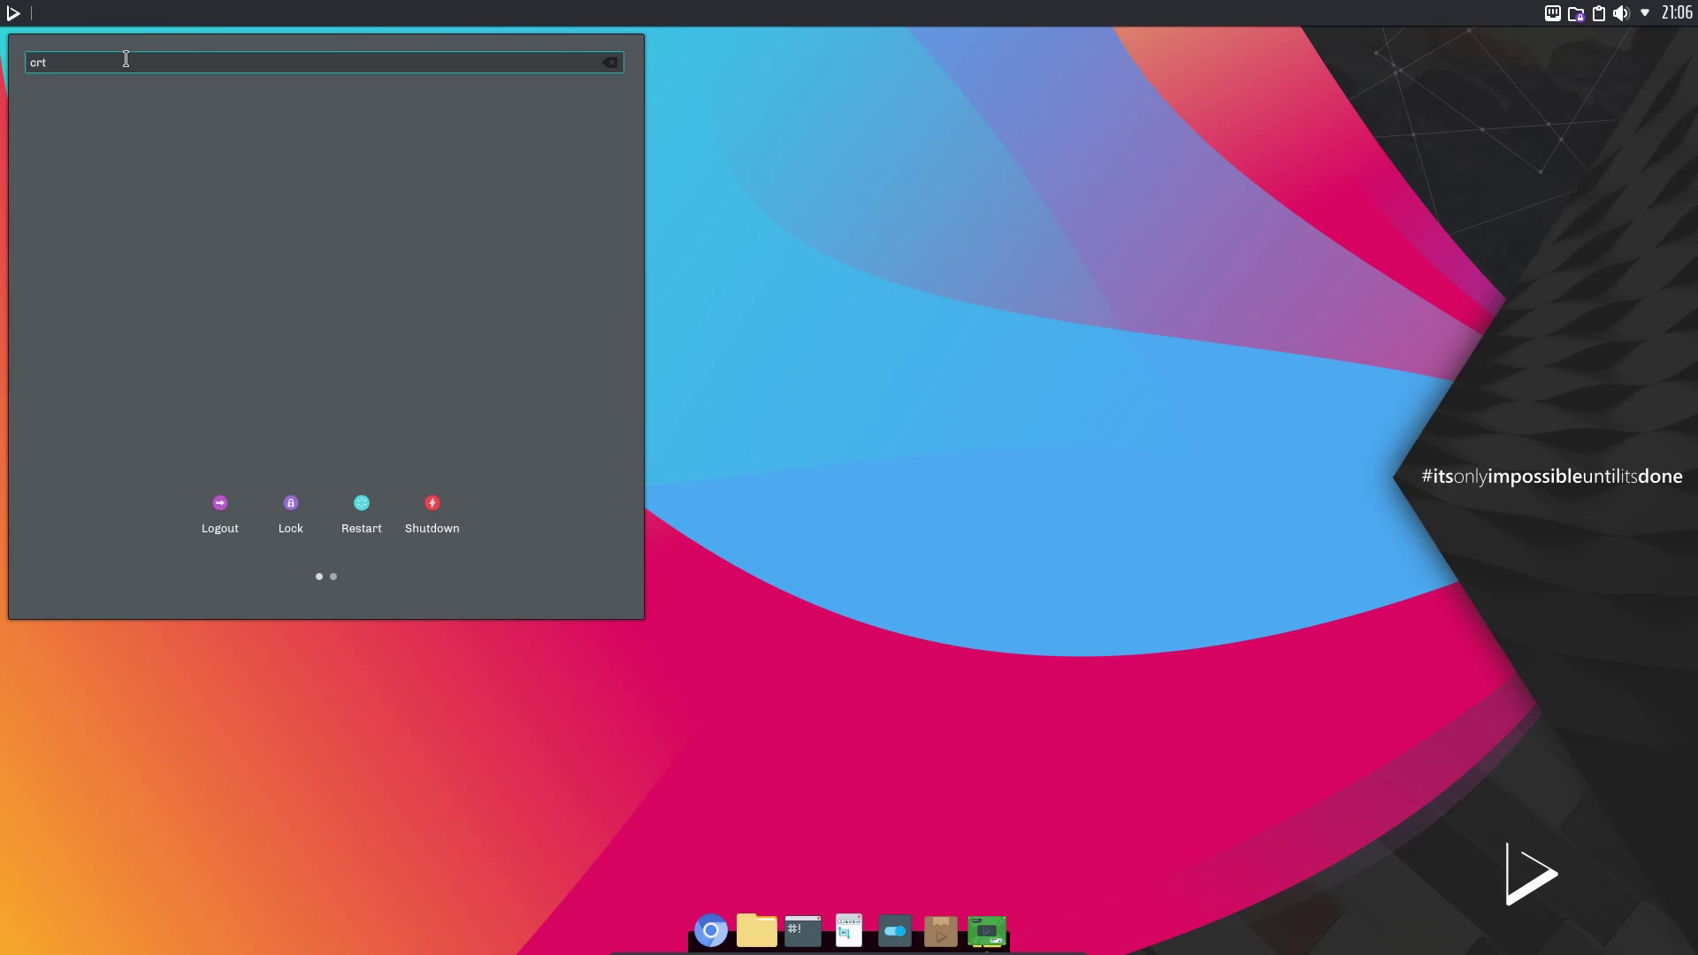
key(BackSpace)
key(BackSpace)
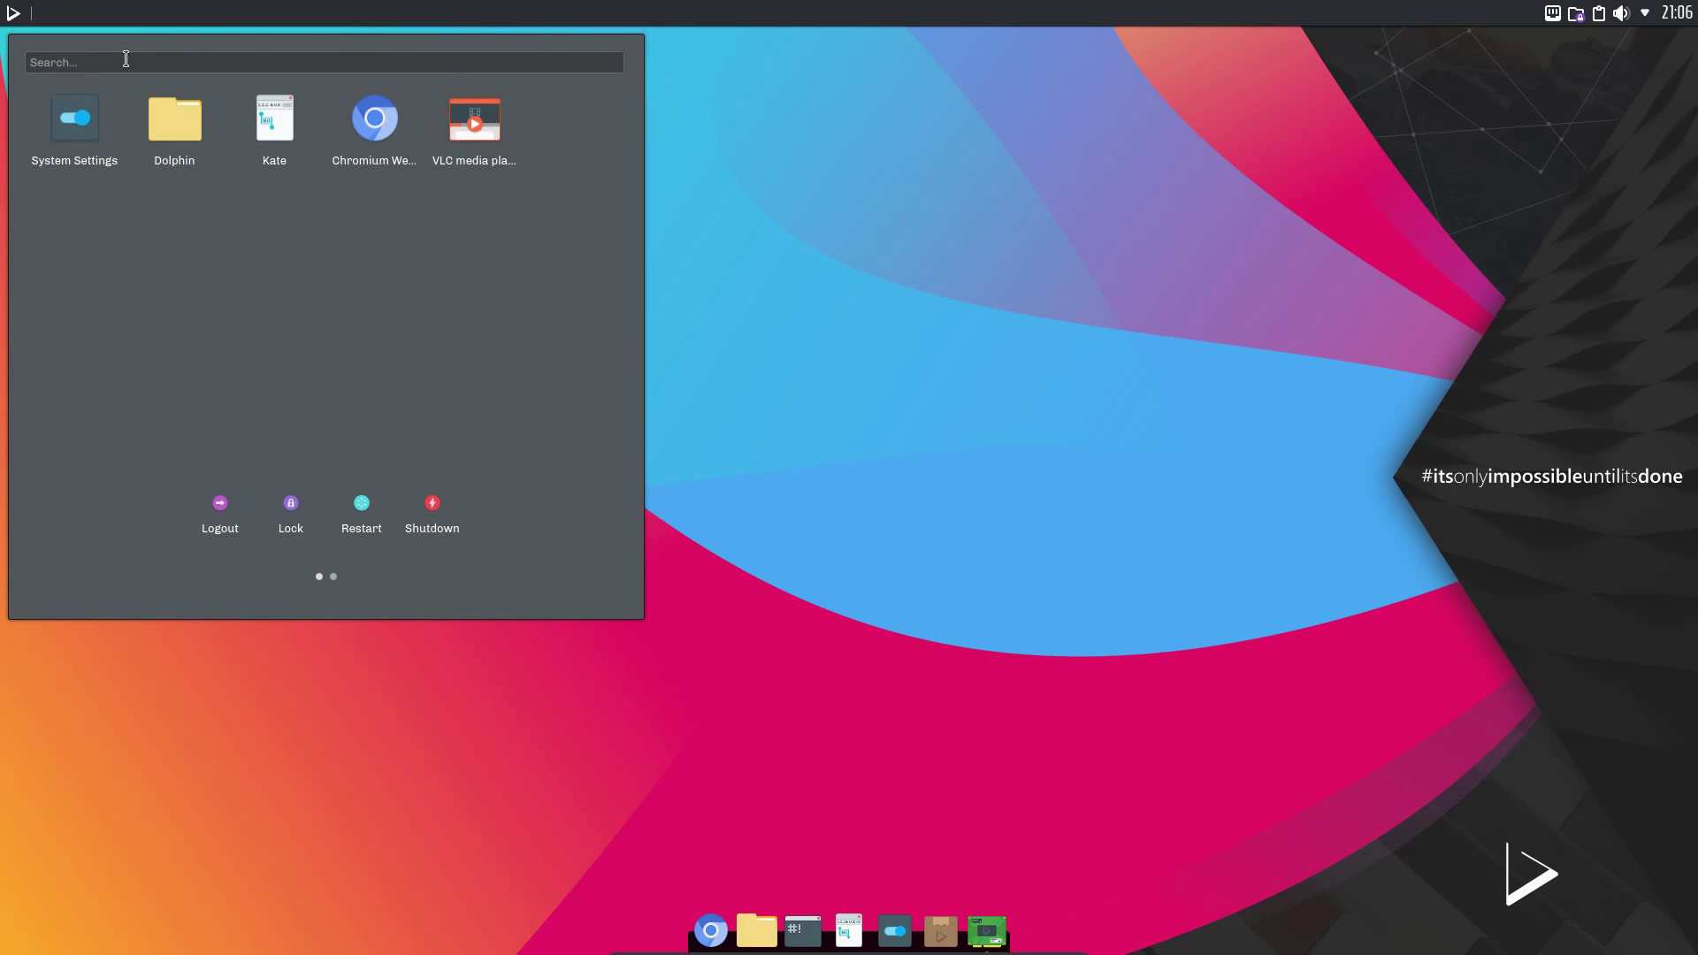
text(thank)
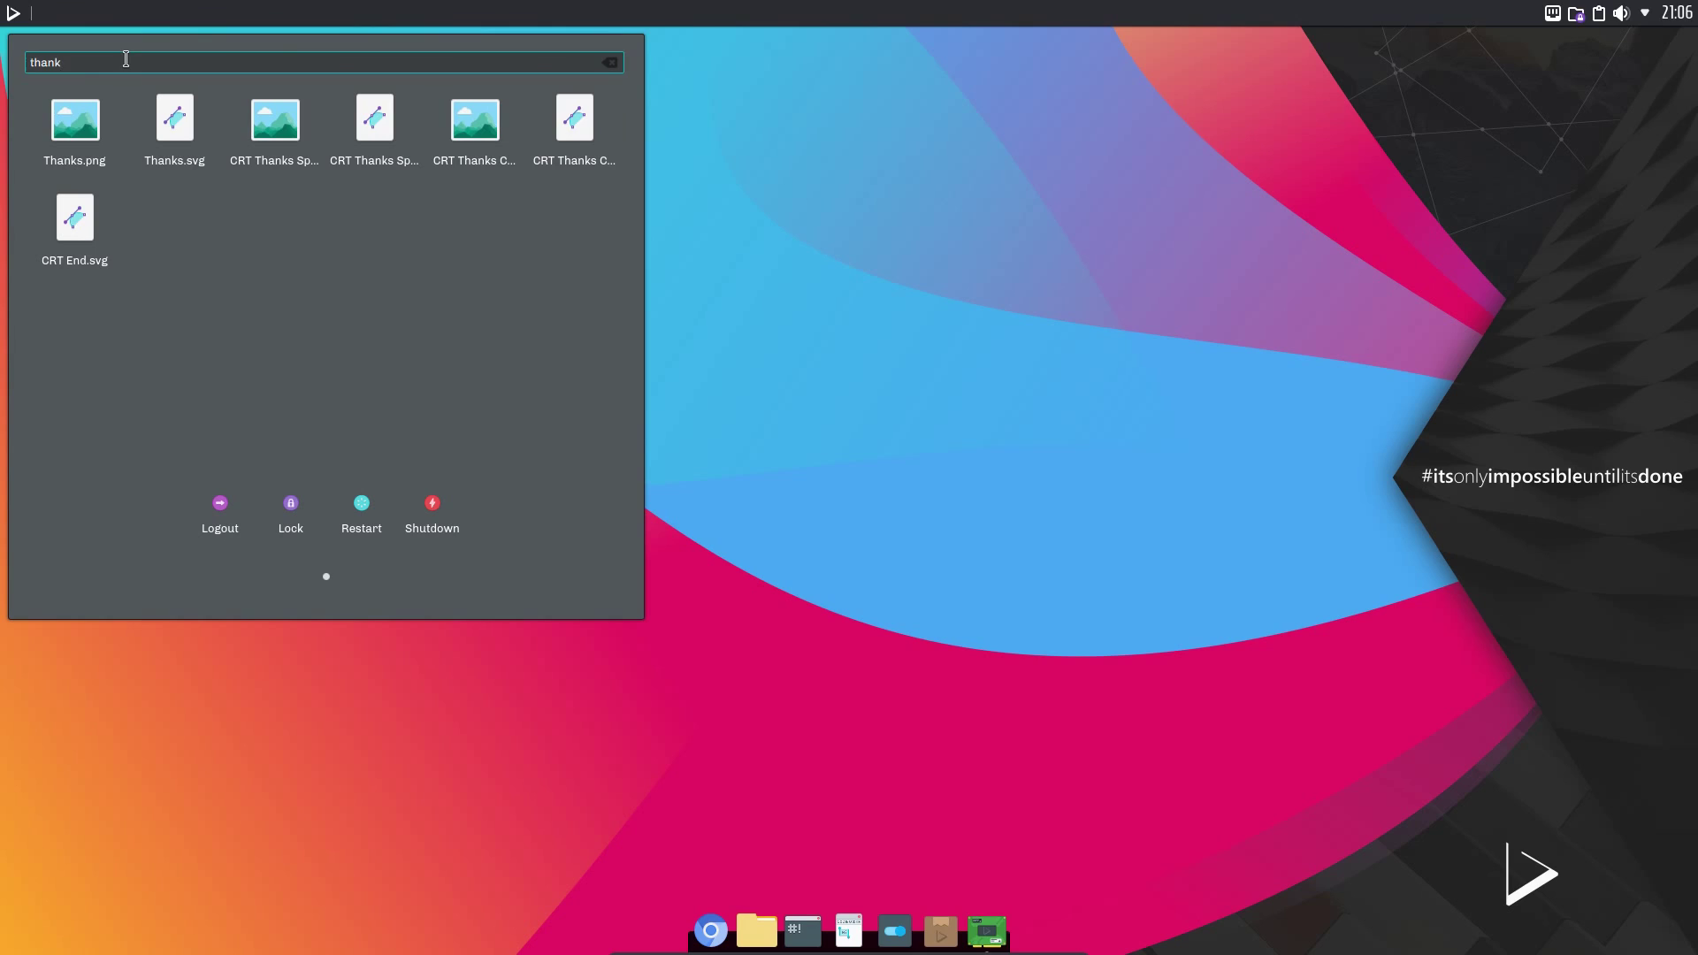
Step: Switch the launcher to the Application Menu alternative, then search 'the' to start Kvantum Manager
click(860, 138)
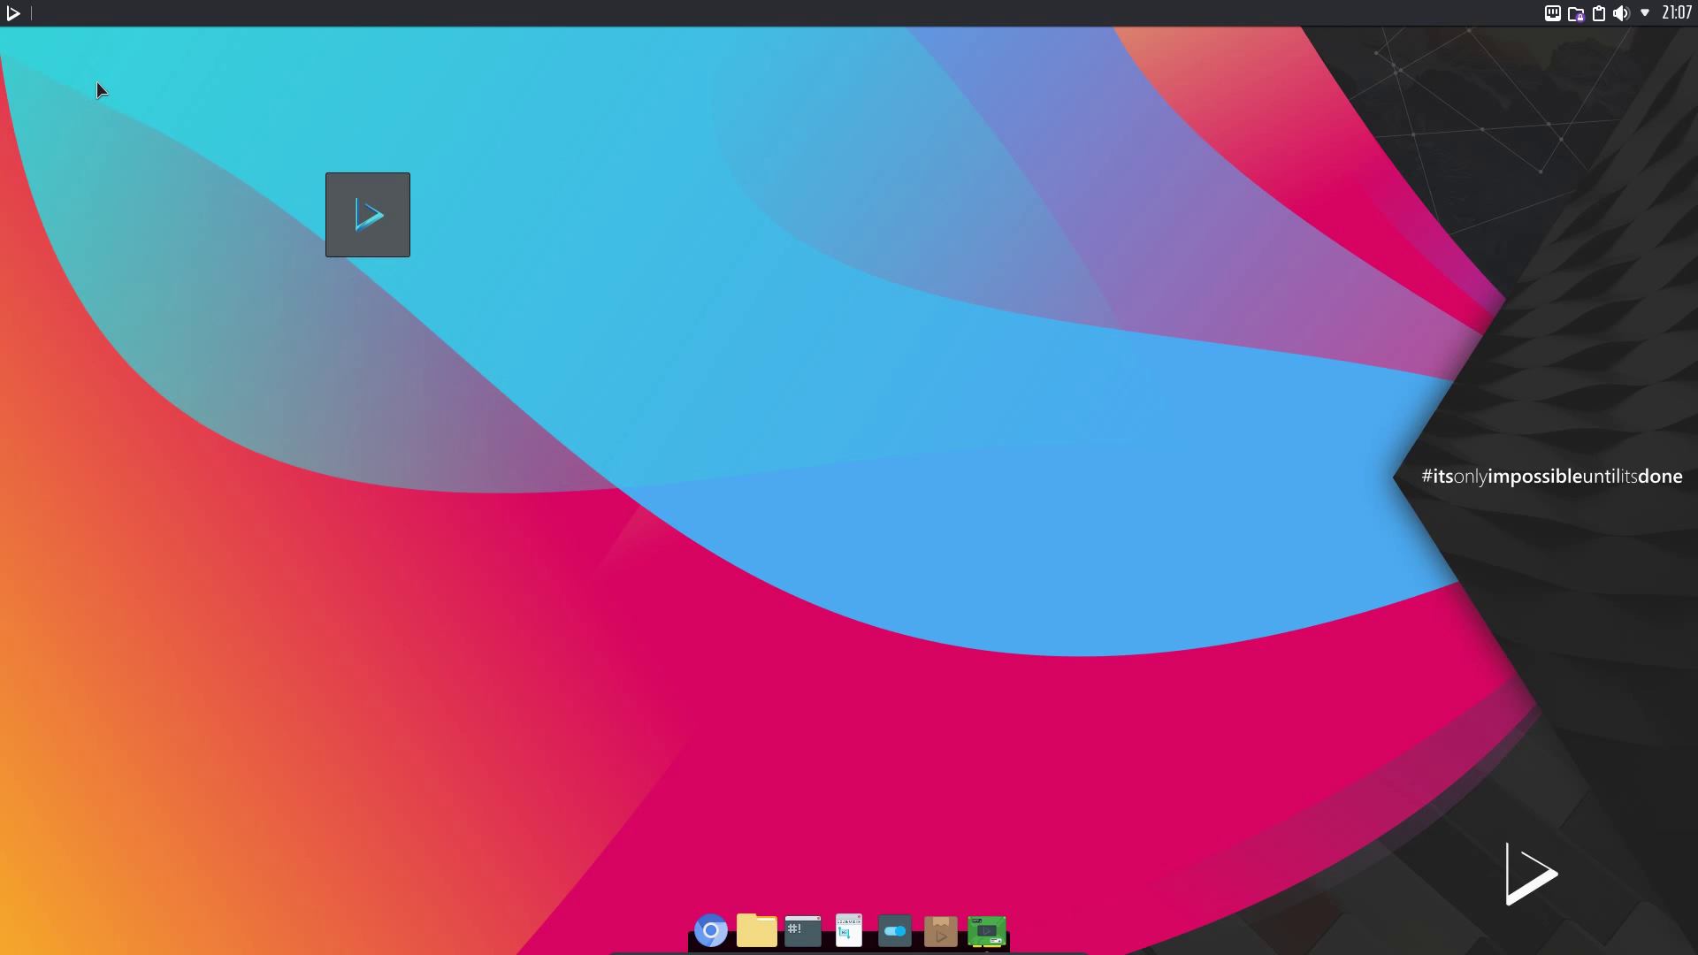
right_click(12, 16)
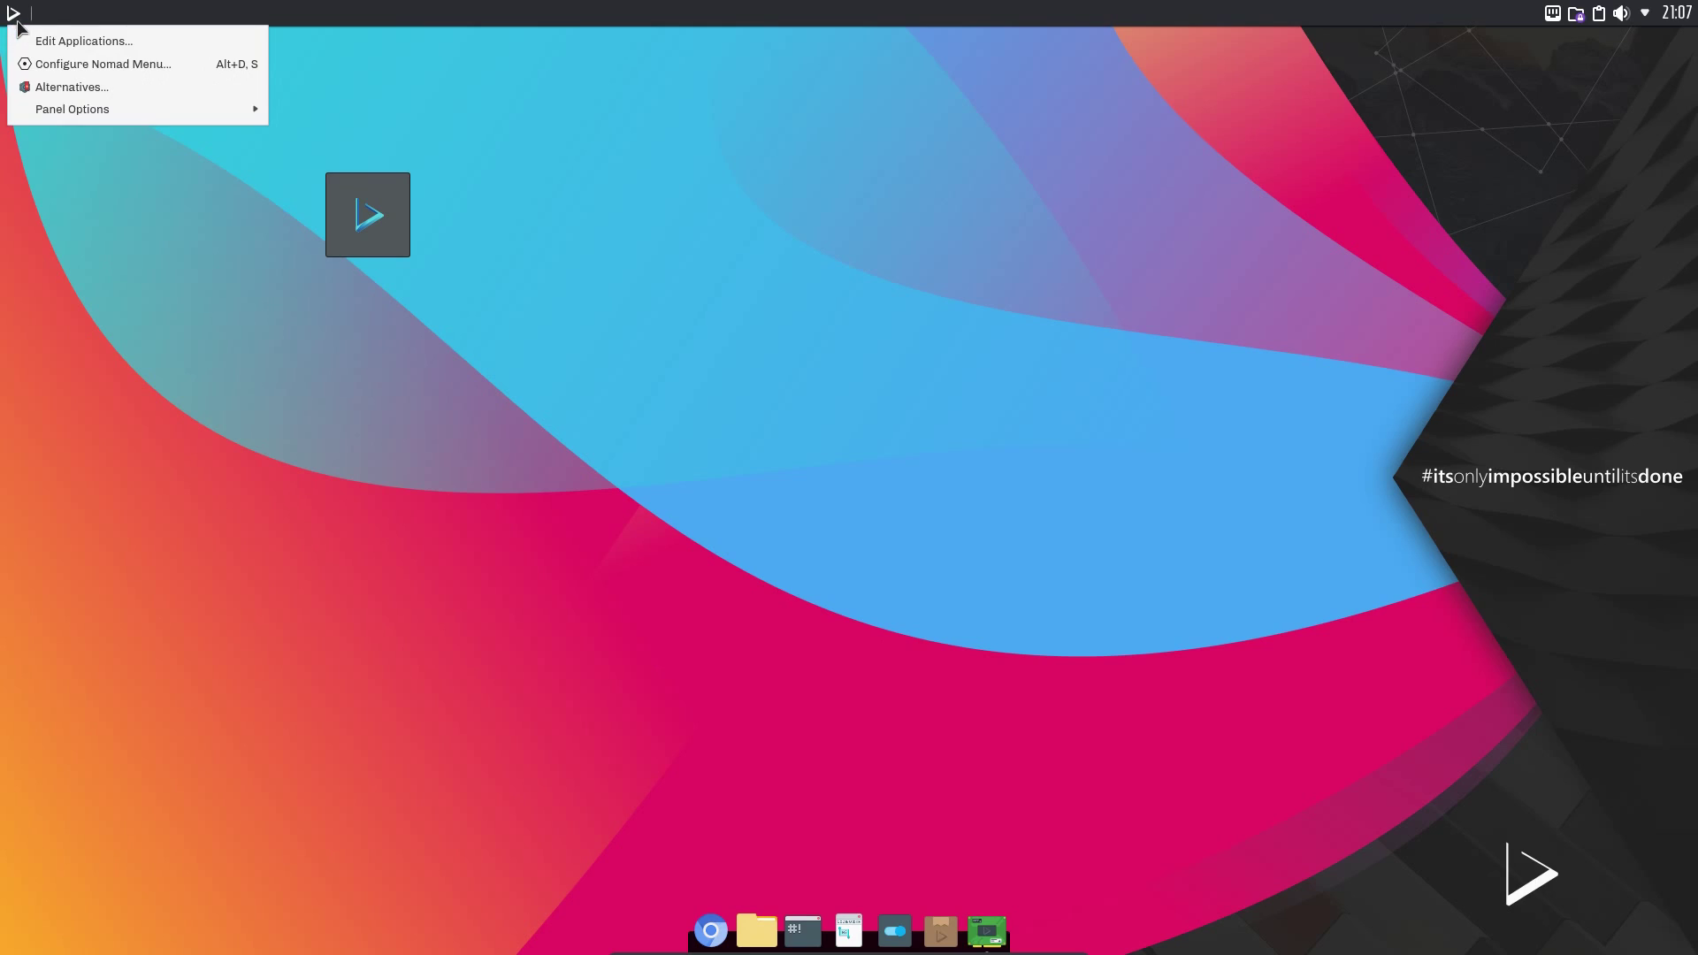
click(112, 88)
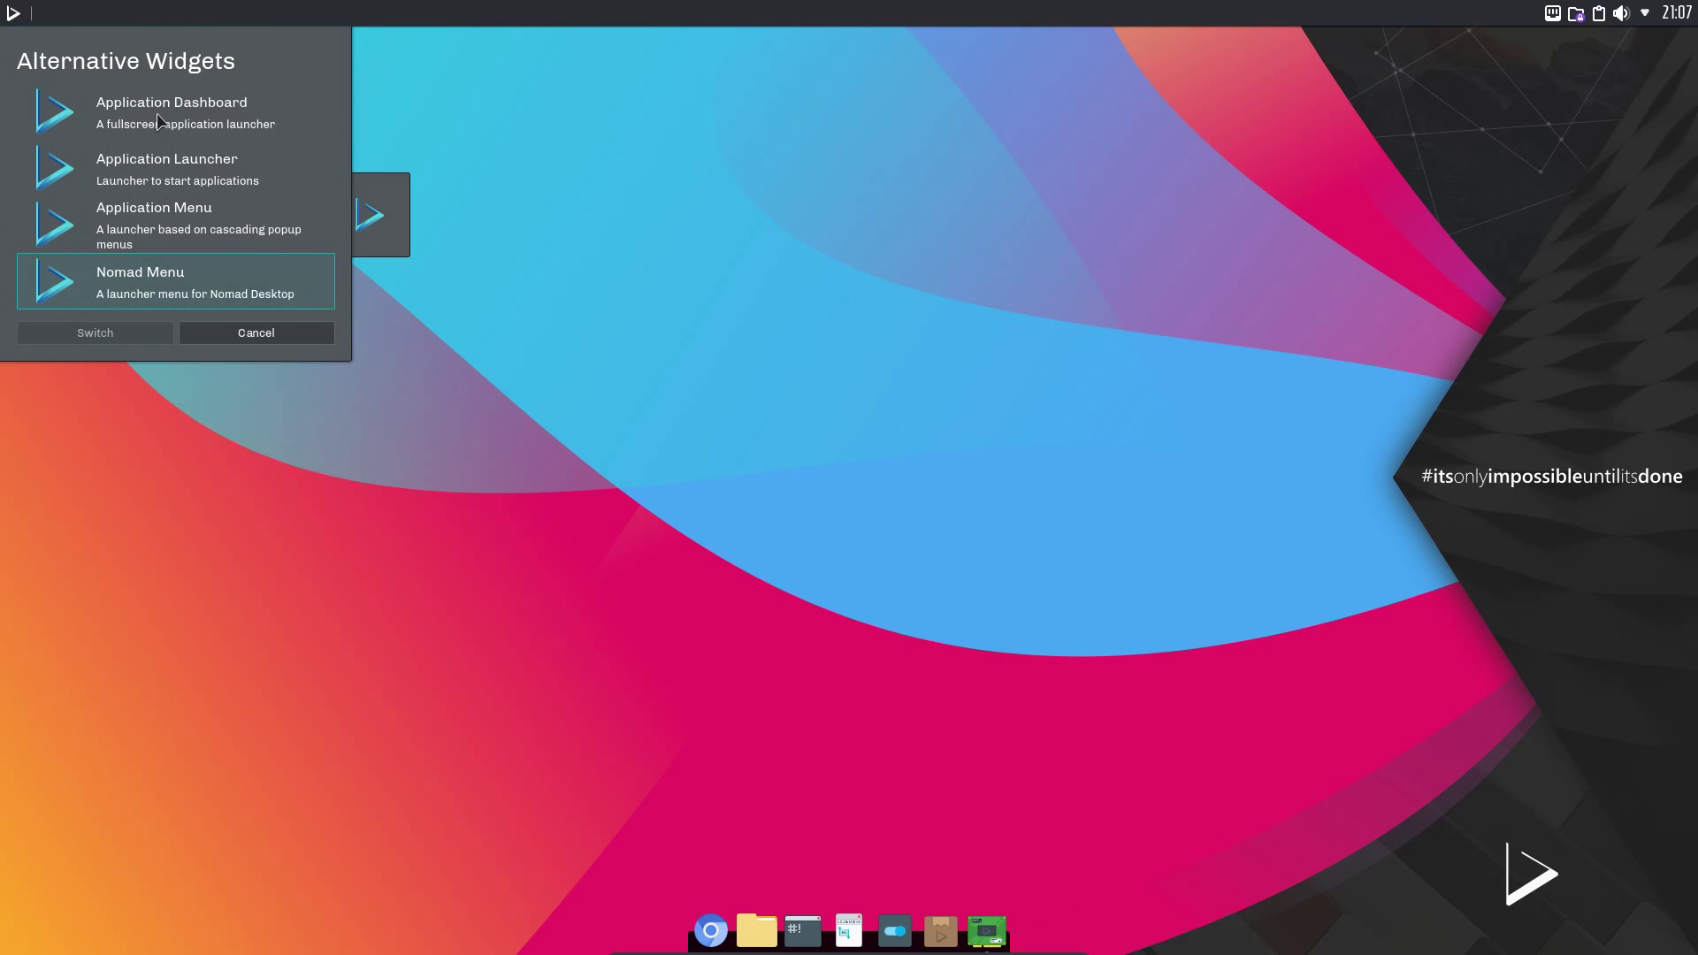
double_click(182, 208)
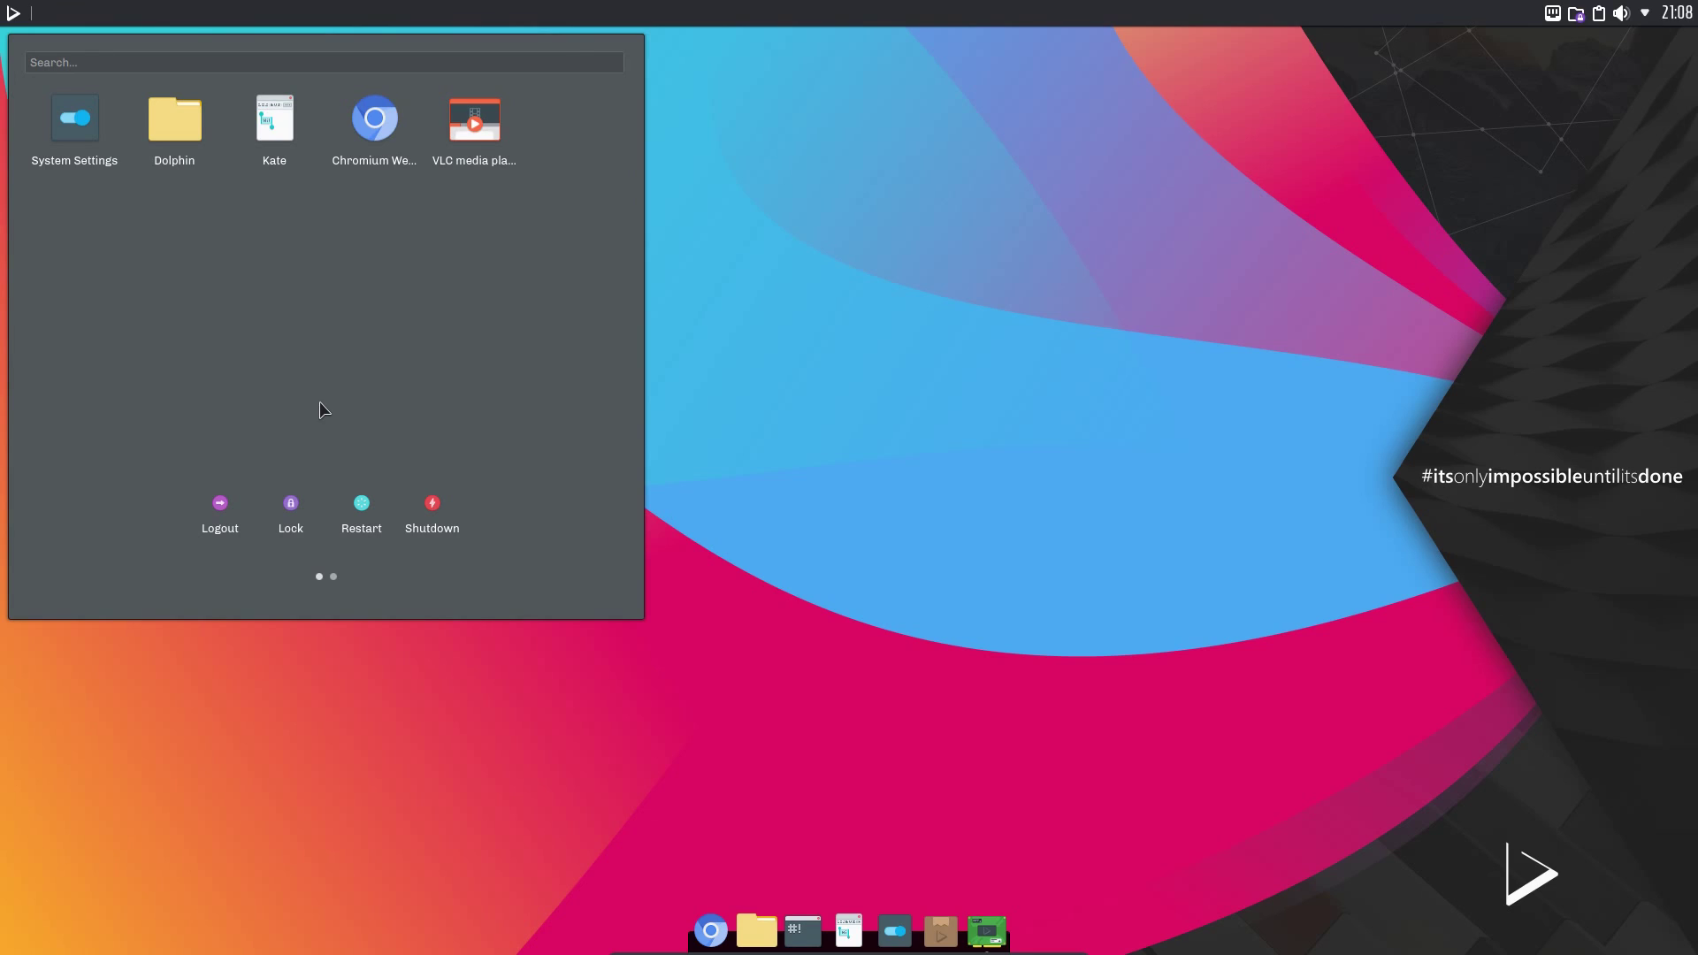
text(the)
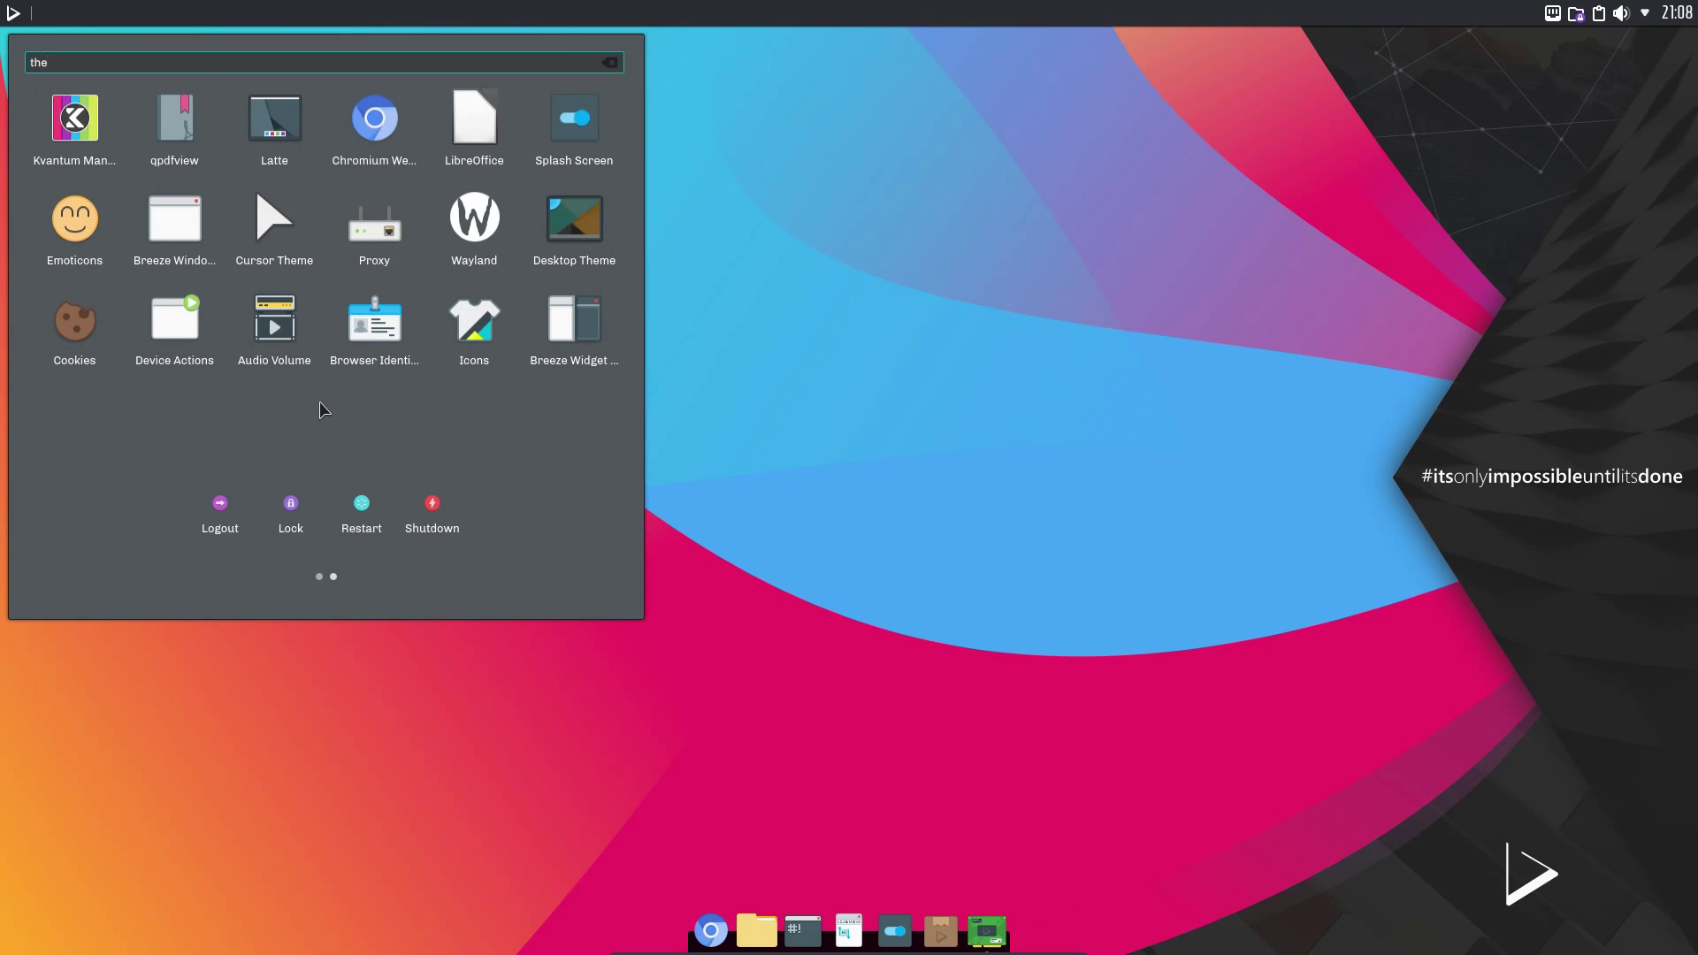
click(67, 131)
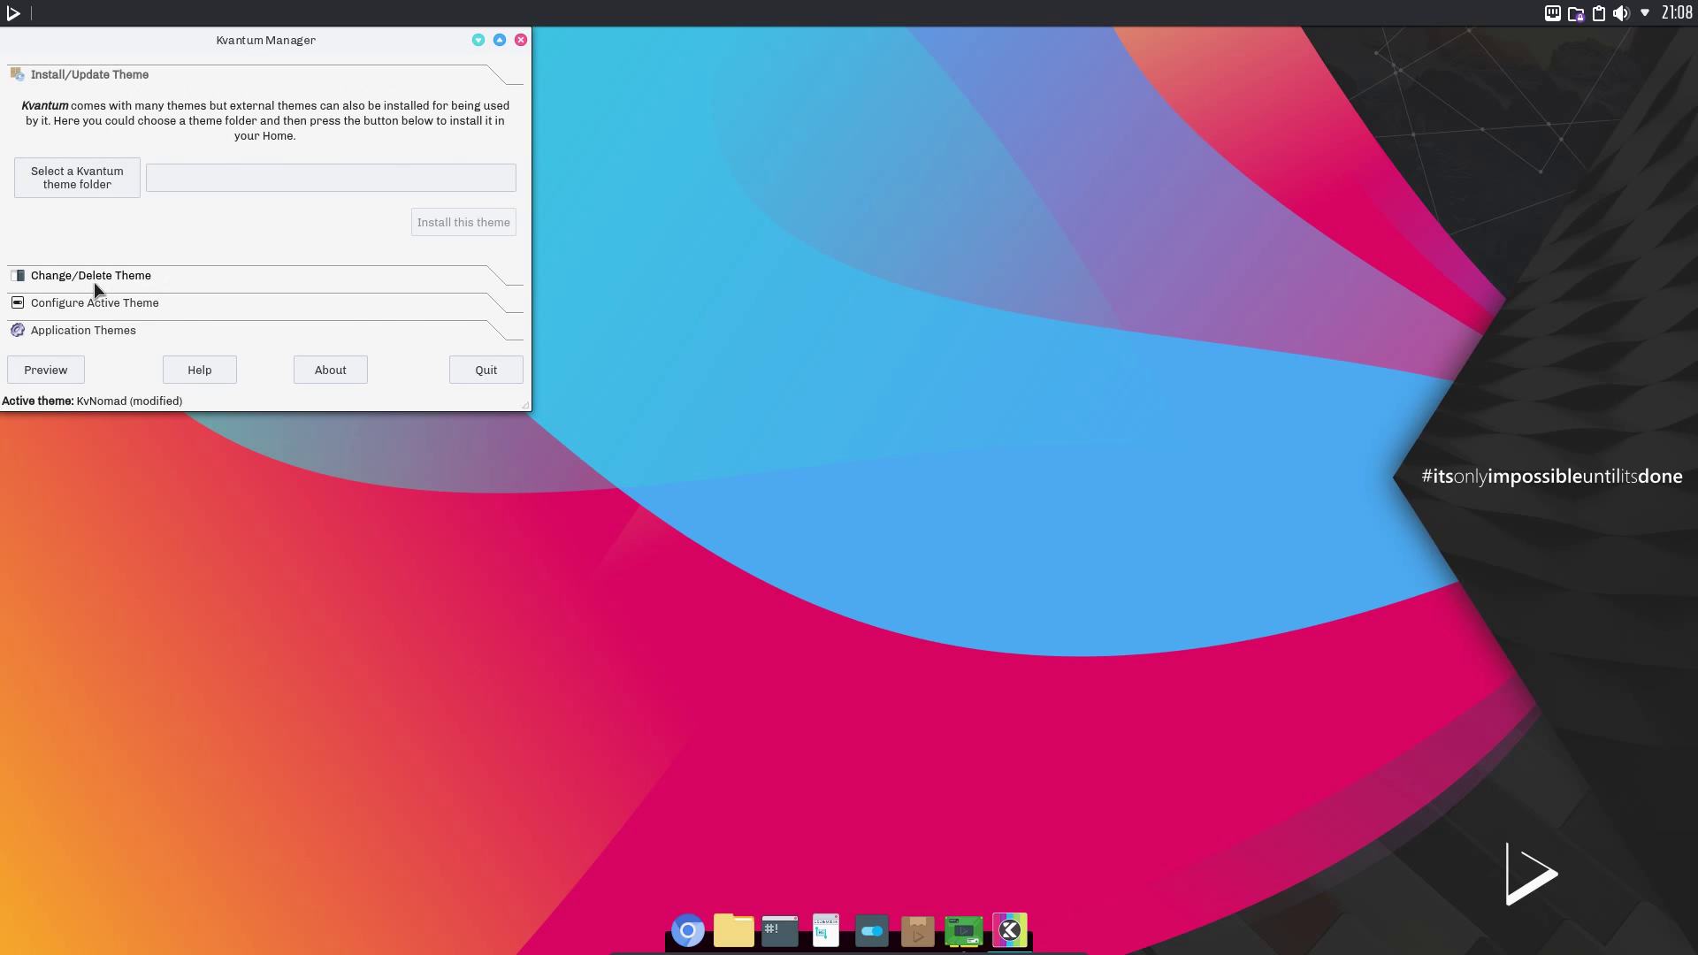
Step: Check Translucent windows under Compositing & General Look for KvNomad and save
click(97, 302)
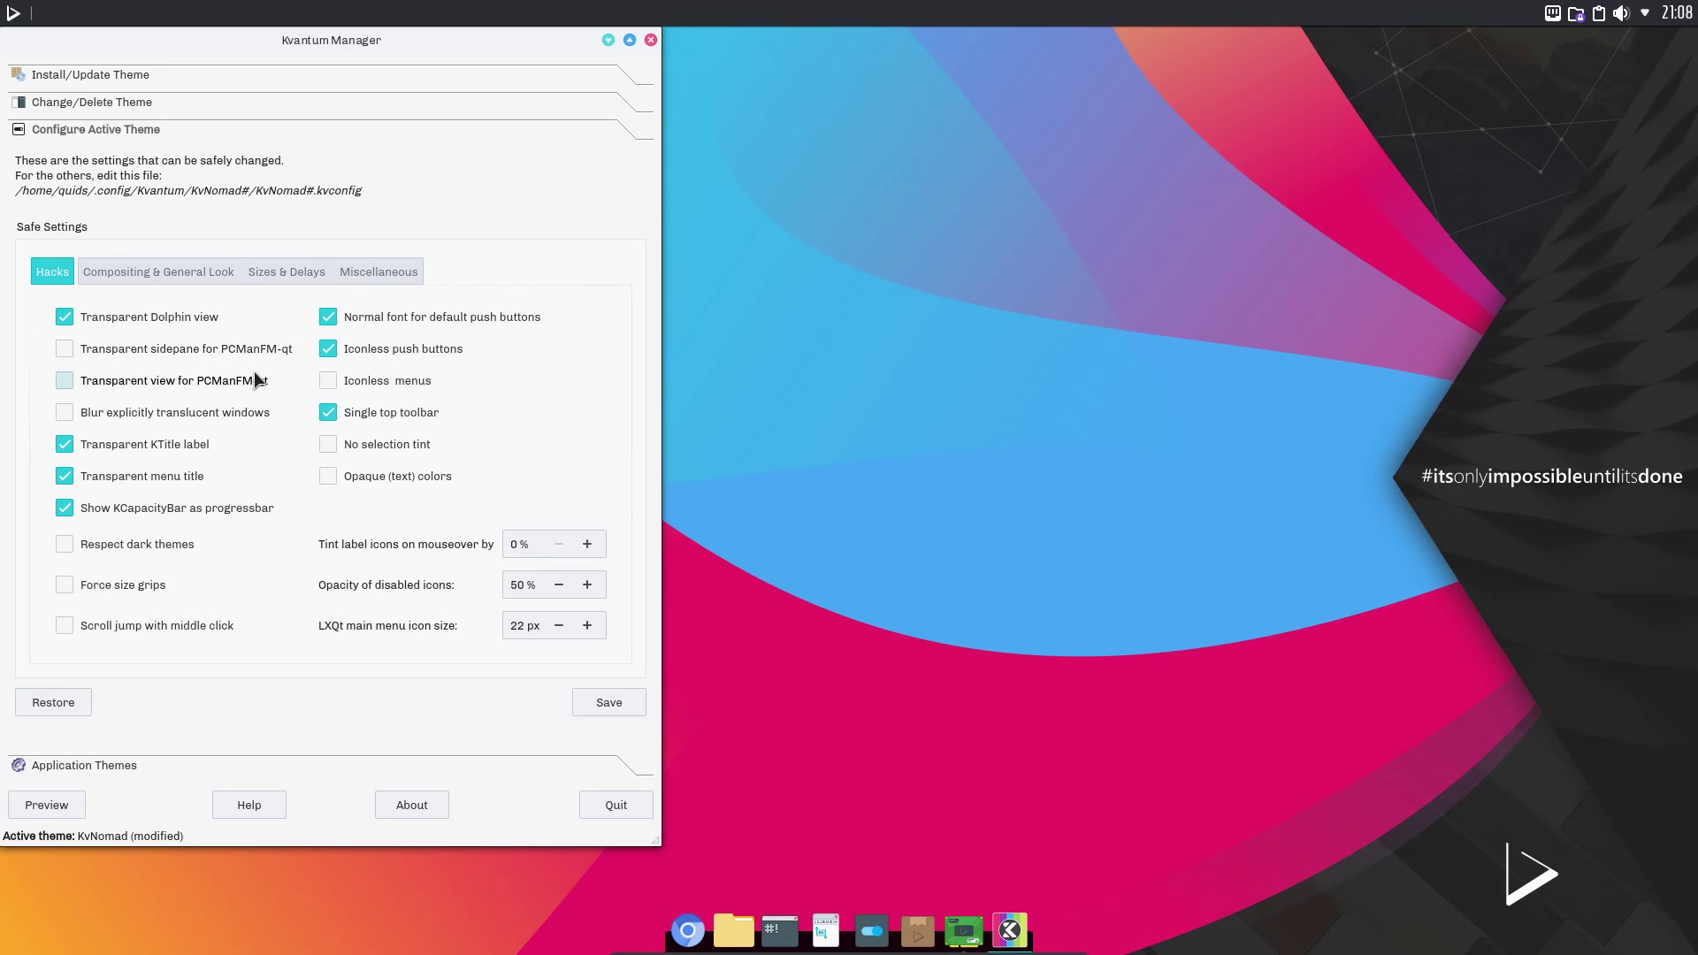
key(ctrl+Tab)
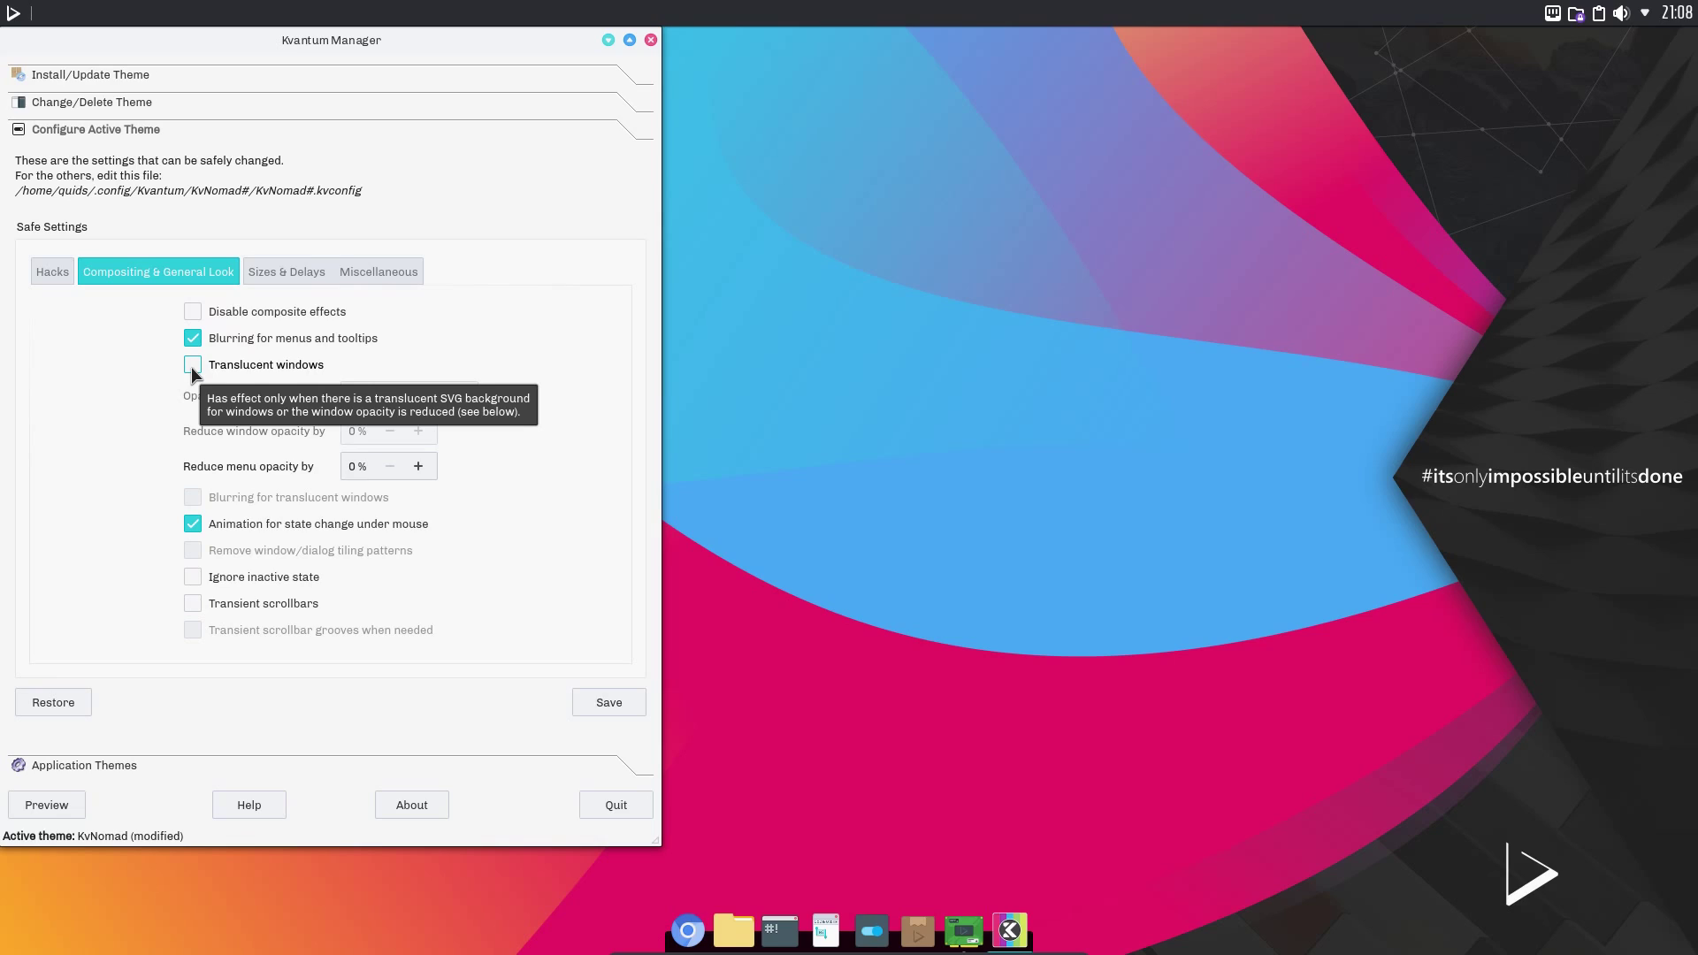
click(192, 365)
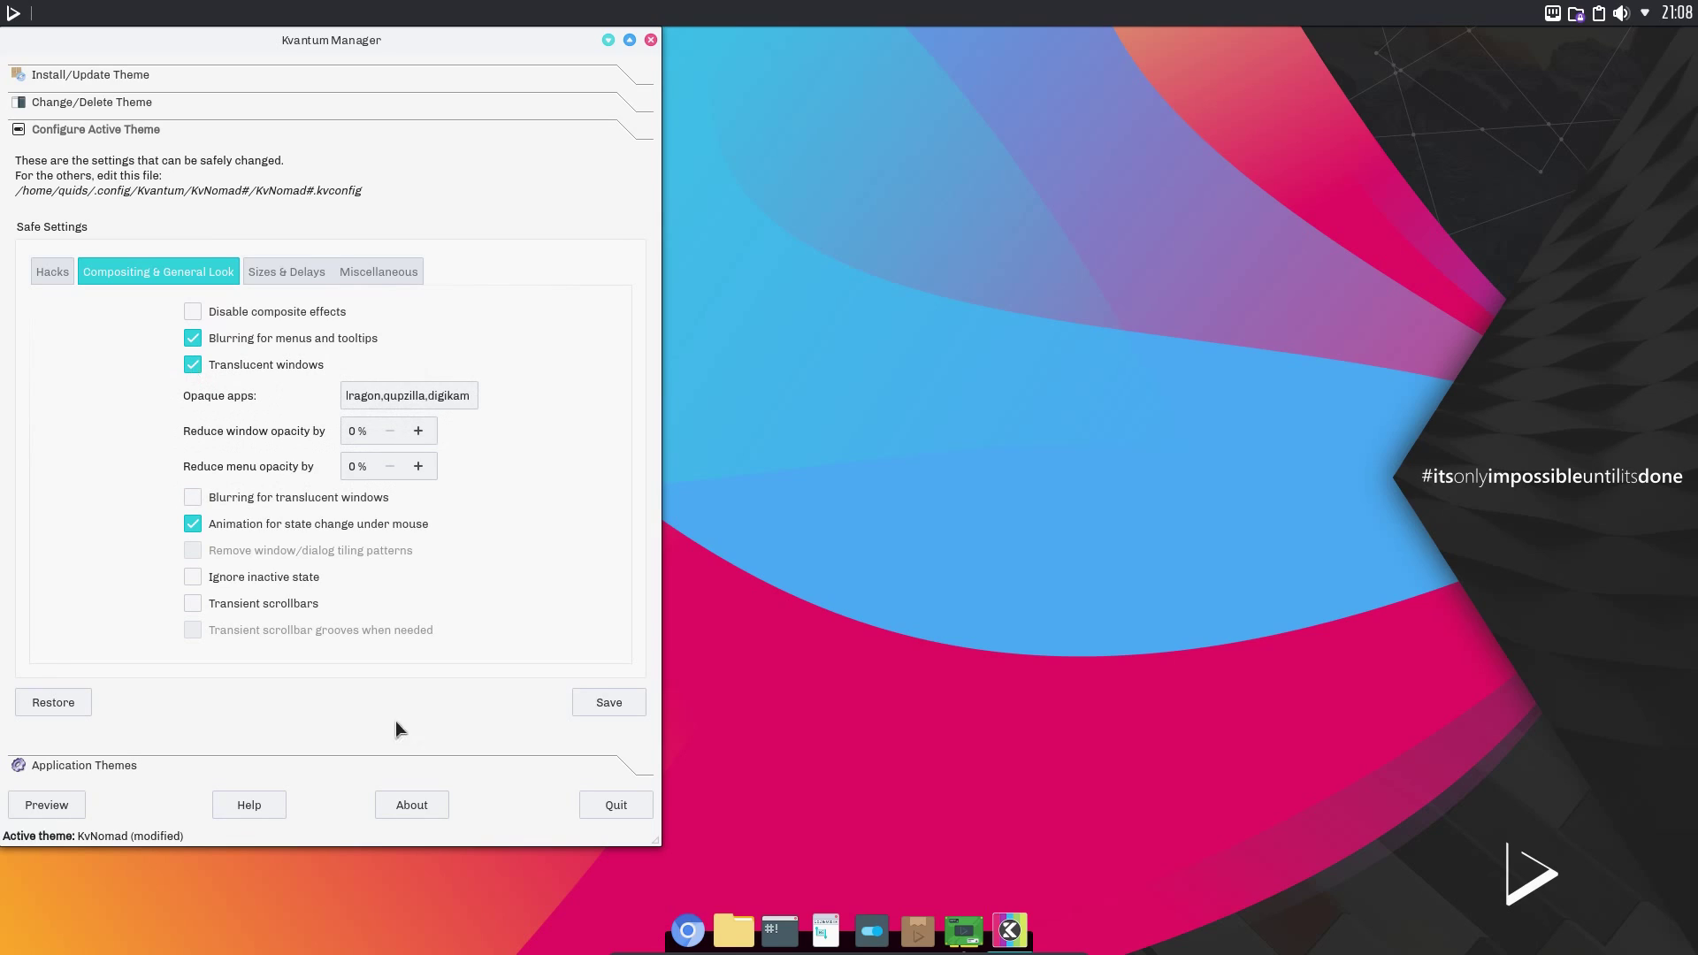
click(582, 708)
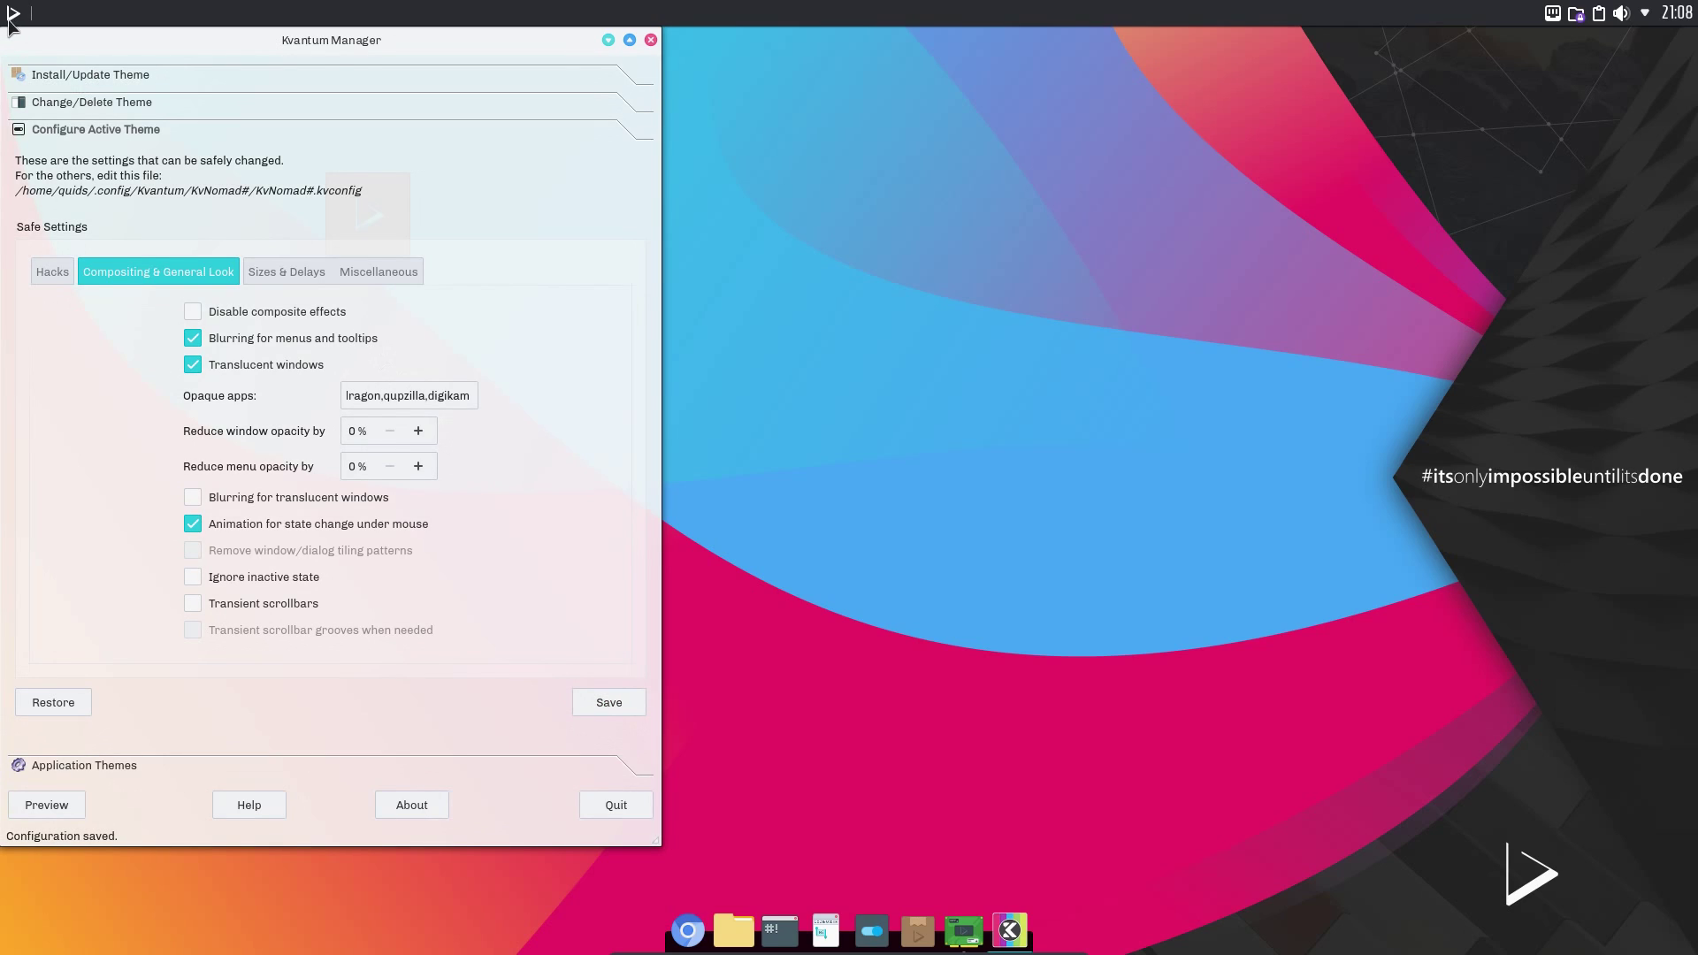
click(12, 14)
Step: Close the empty Kate window, then launch Dolphin via 'dol' and snap it to the right half
click(273, 121)
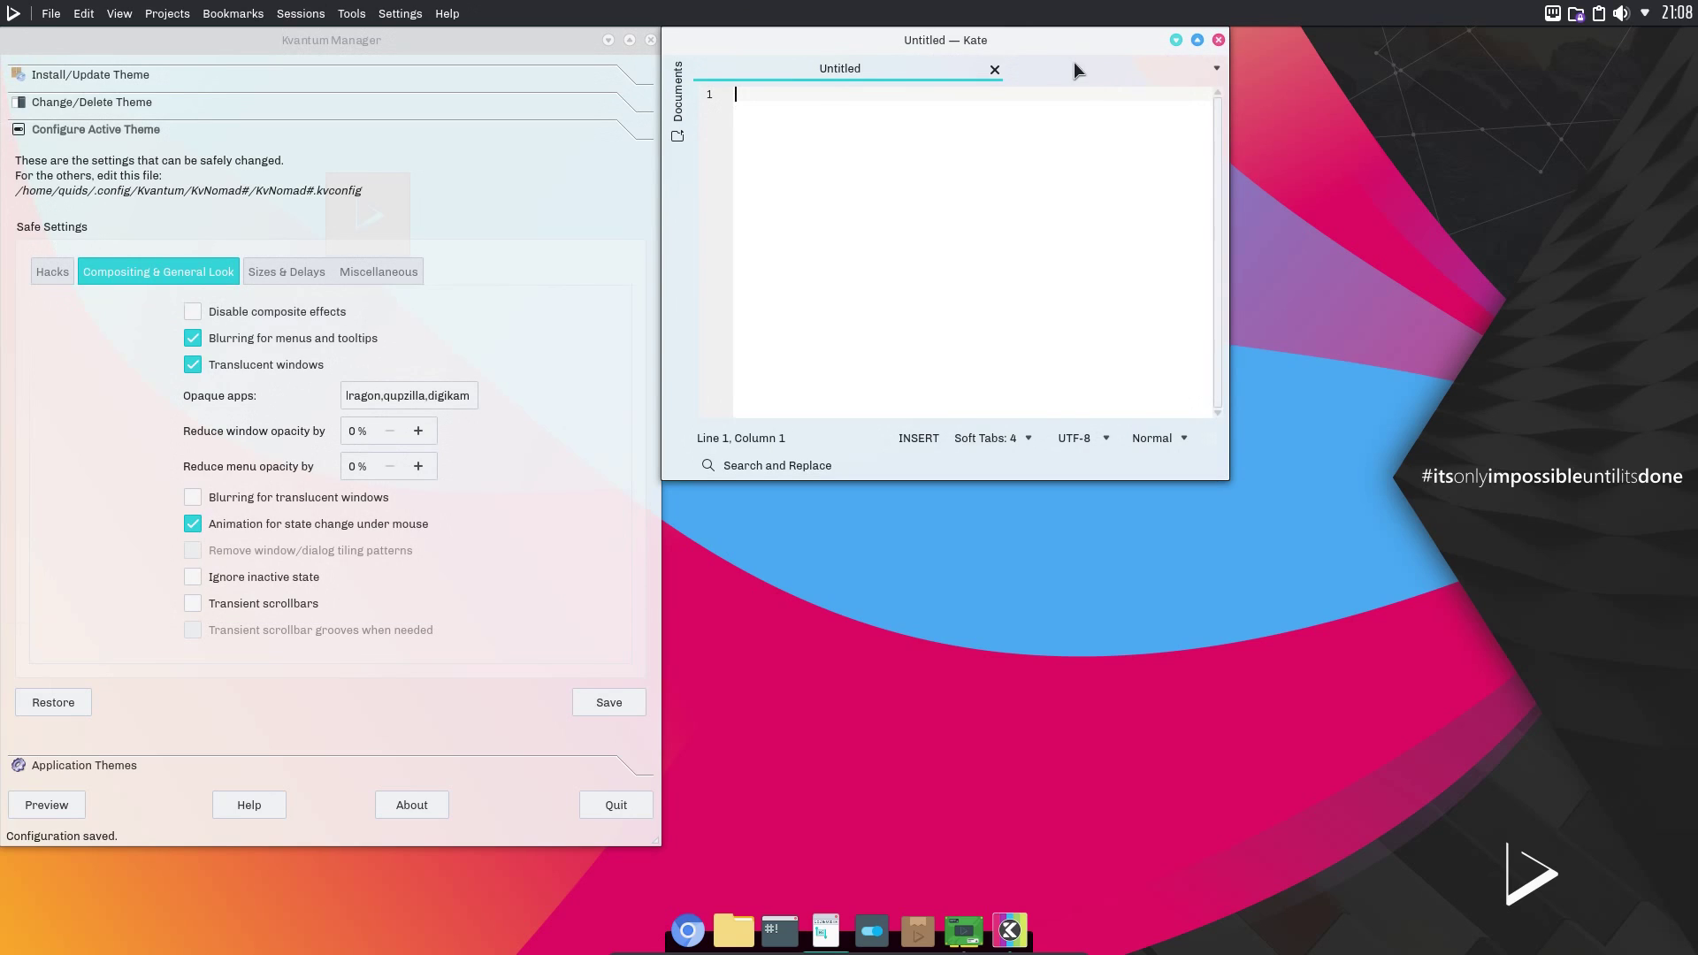
click(1218, 41)
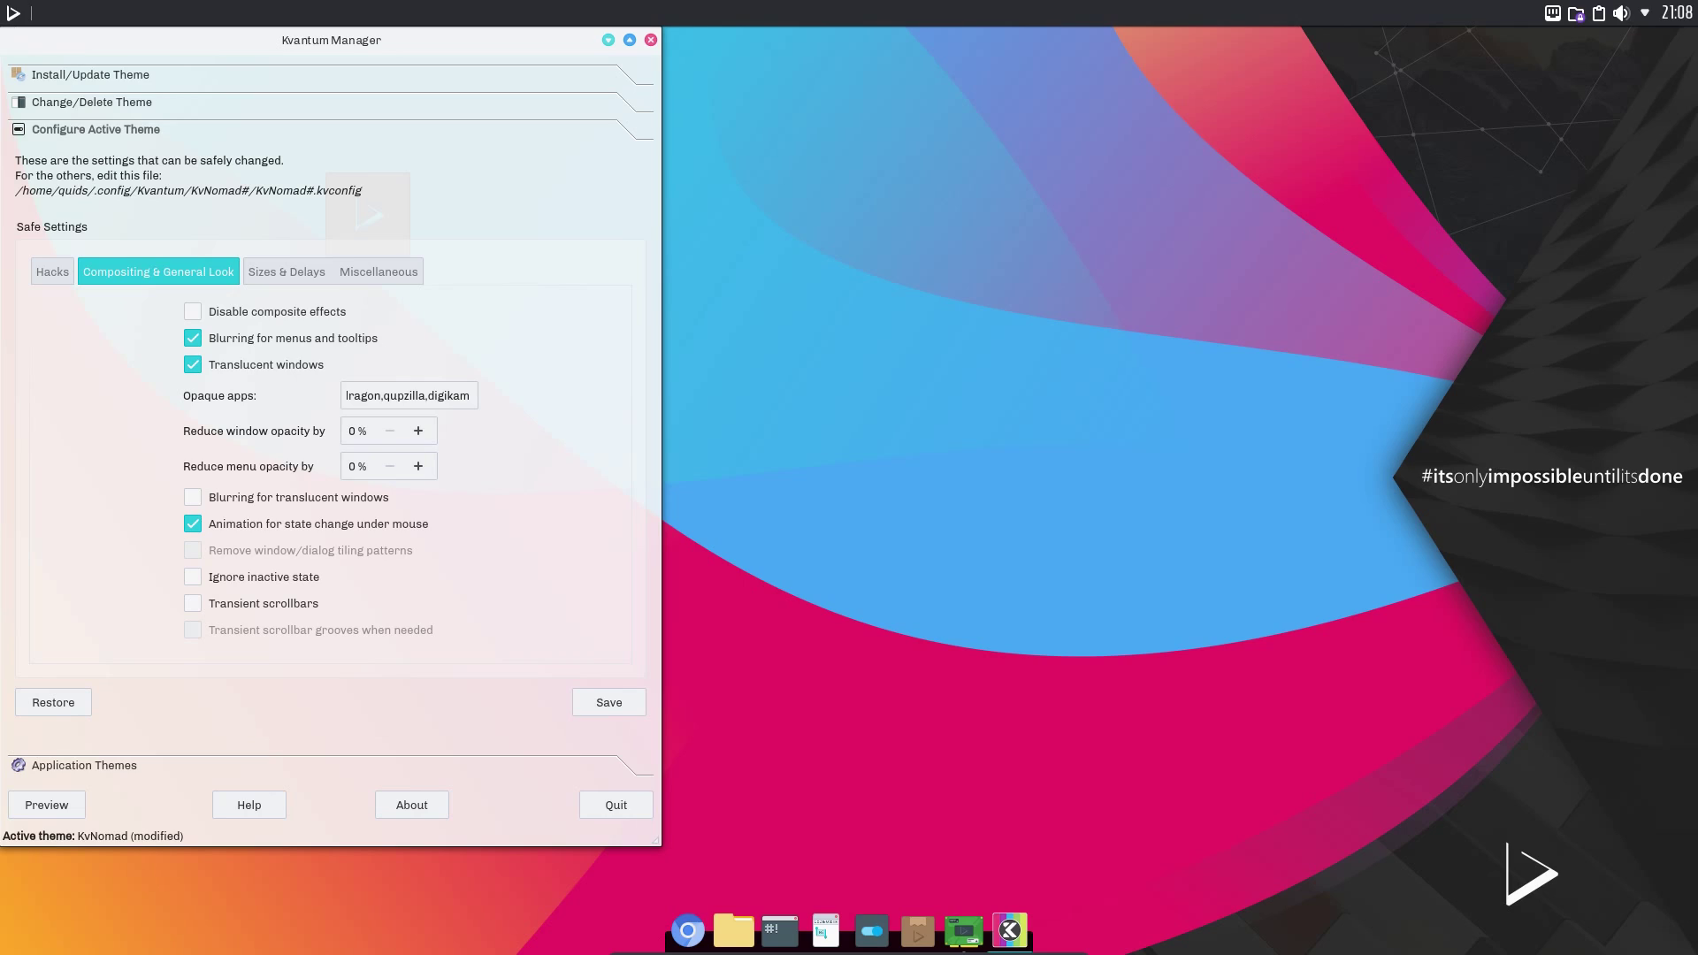
click(19, 9)
text(dol)
click(71, 110)
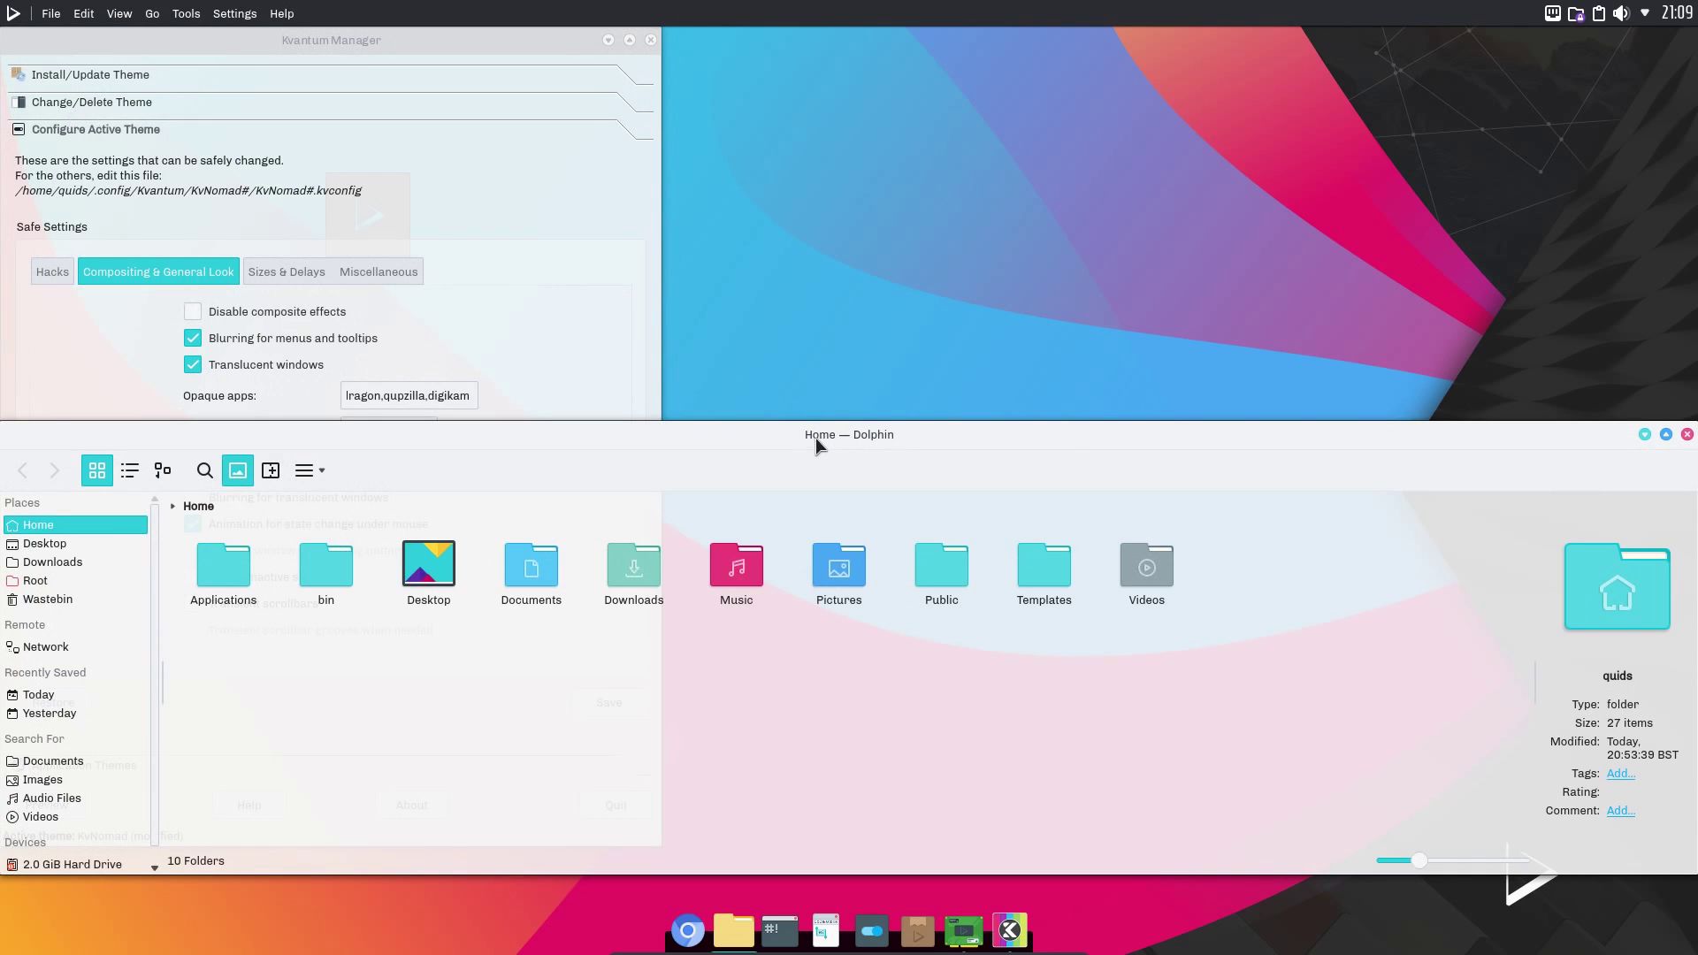
drag(816, 438, 1638, 408)
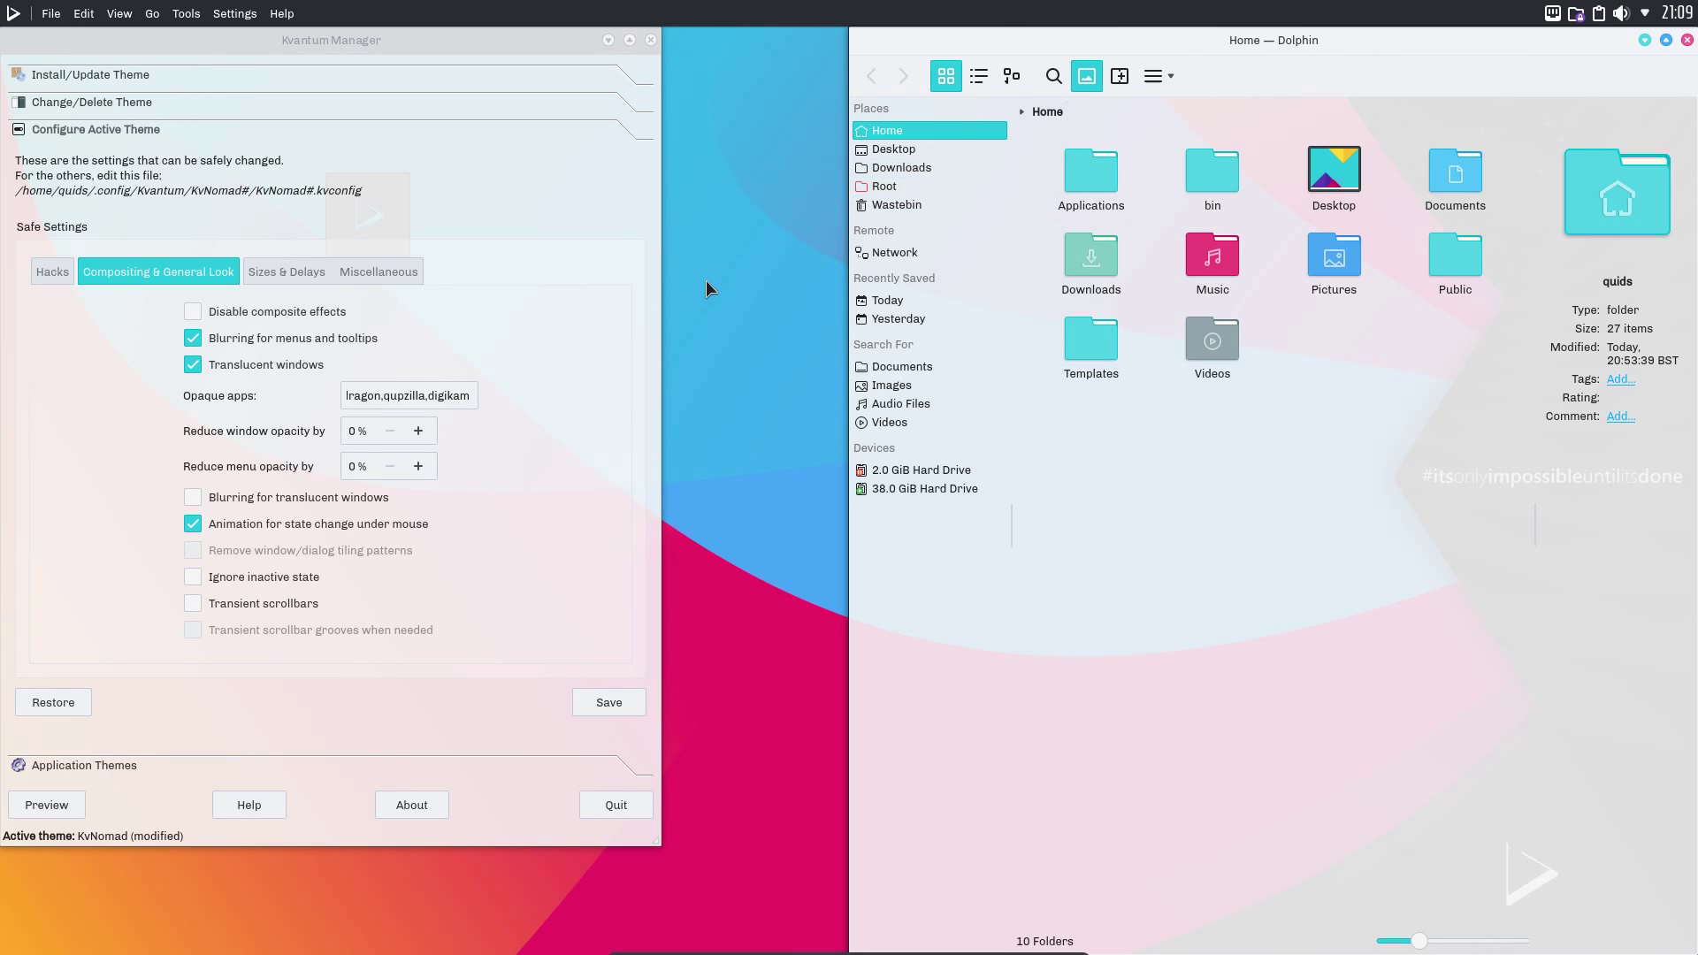
Step: Uncheck Translucent windows and Animation for state change, then save
click(220, 528)
click(193, 365)
click(608, 702)
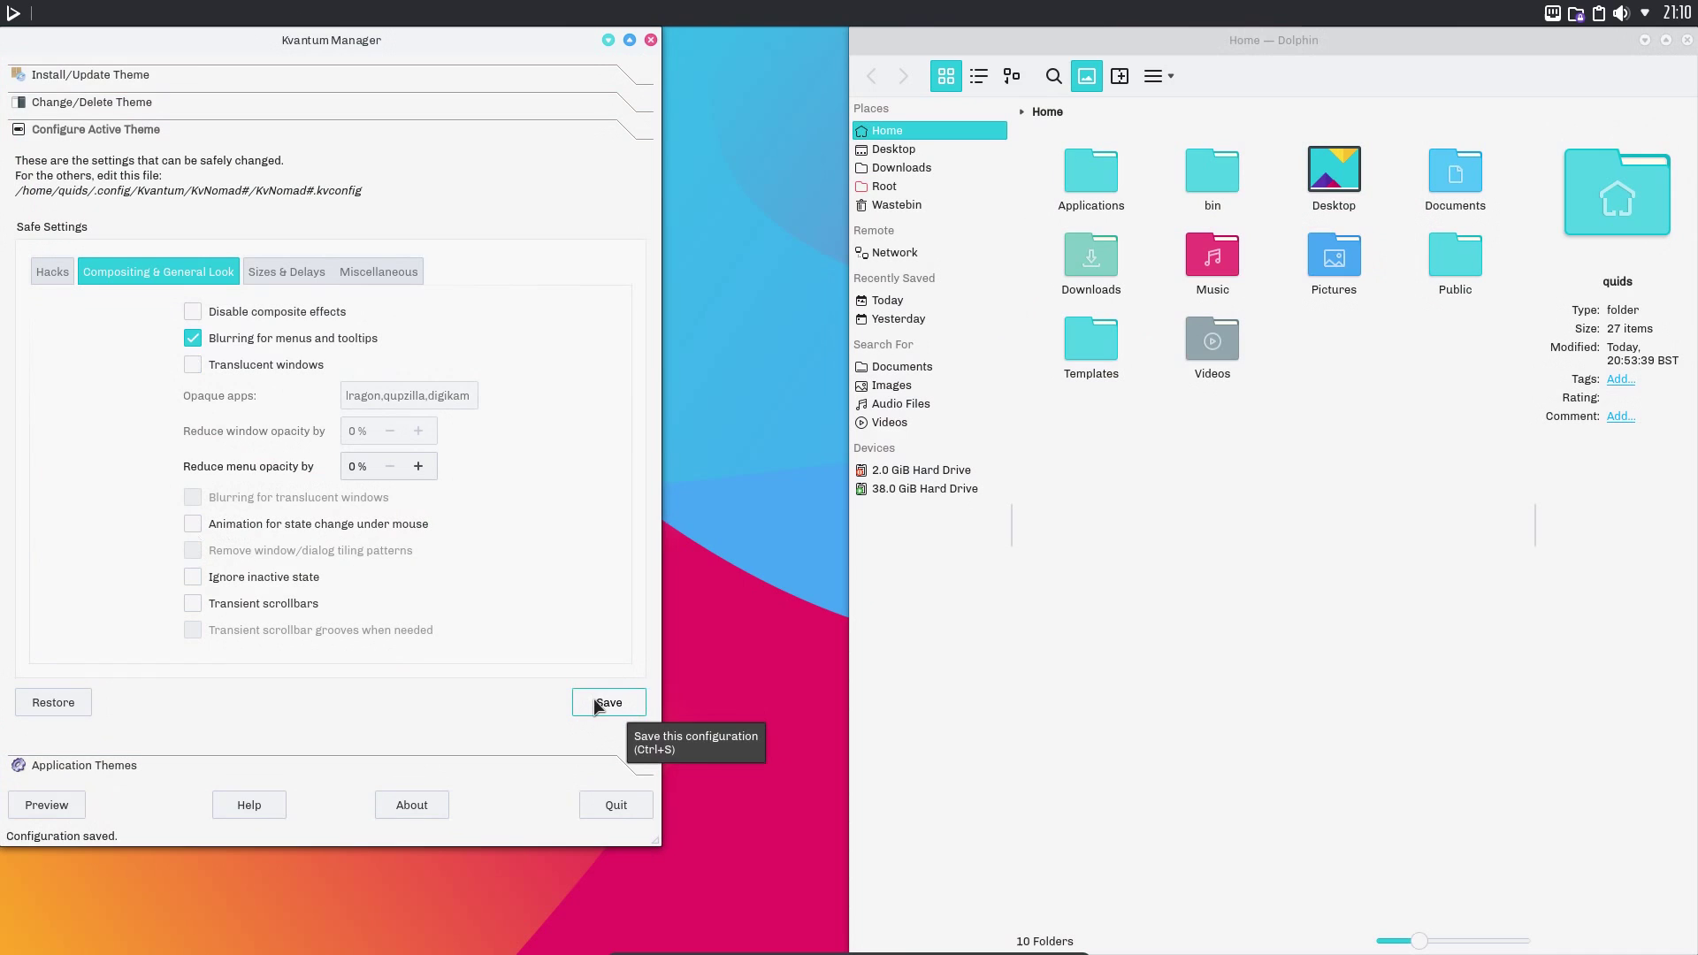
Step: Browse the Sizes & Delays, Miscellaneous and Hacks tabs, then expand Install/Update Theme
click(262, 269)
click(370, 269)
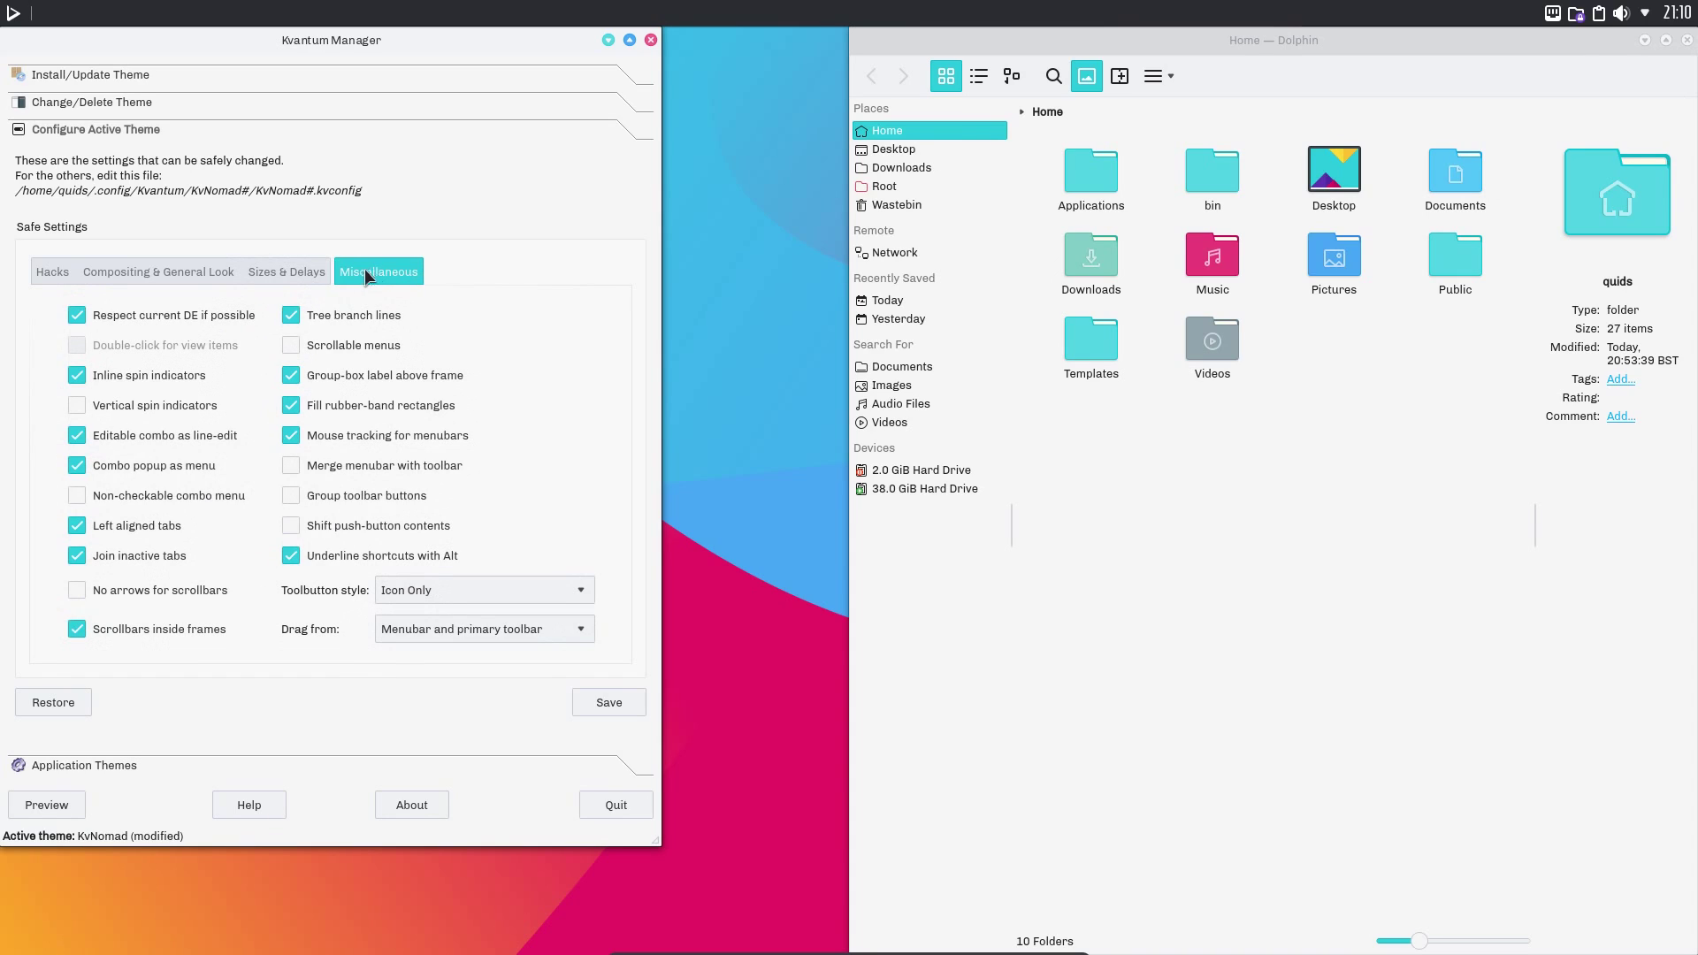
click(54, 276)
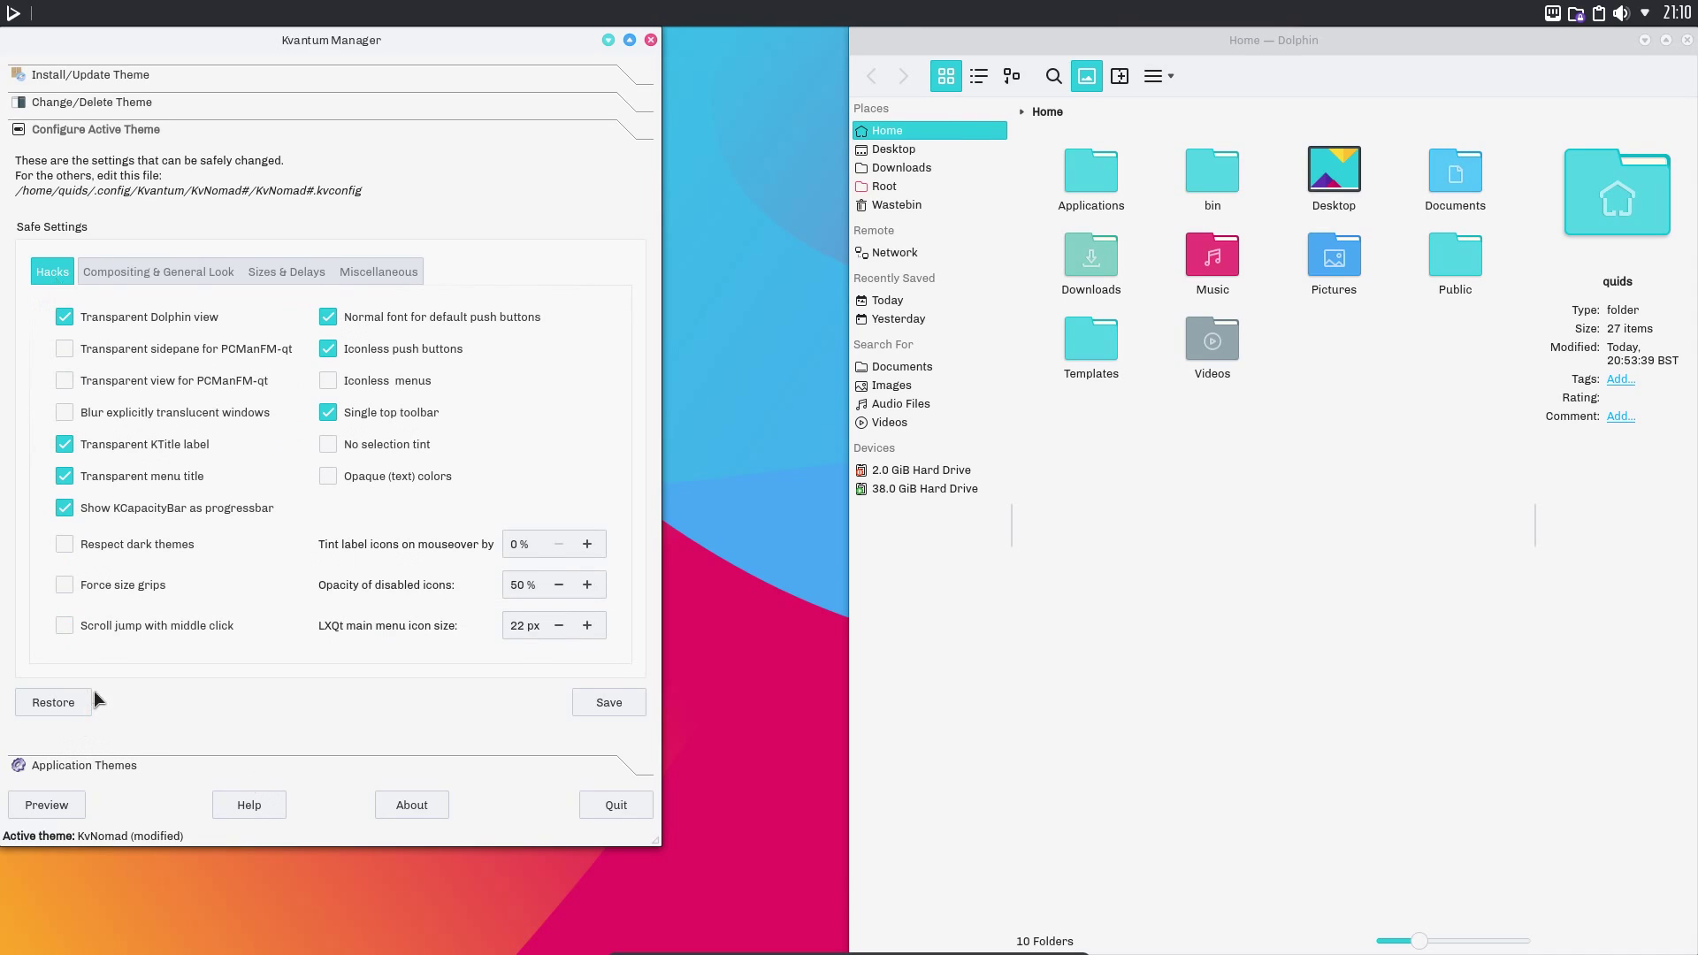
click(126, 74)
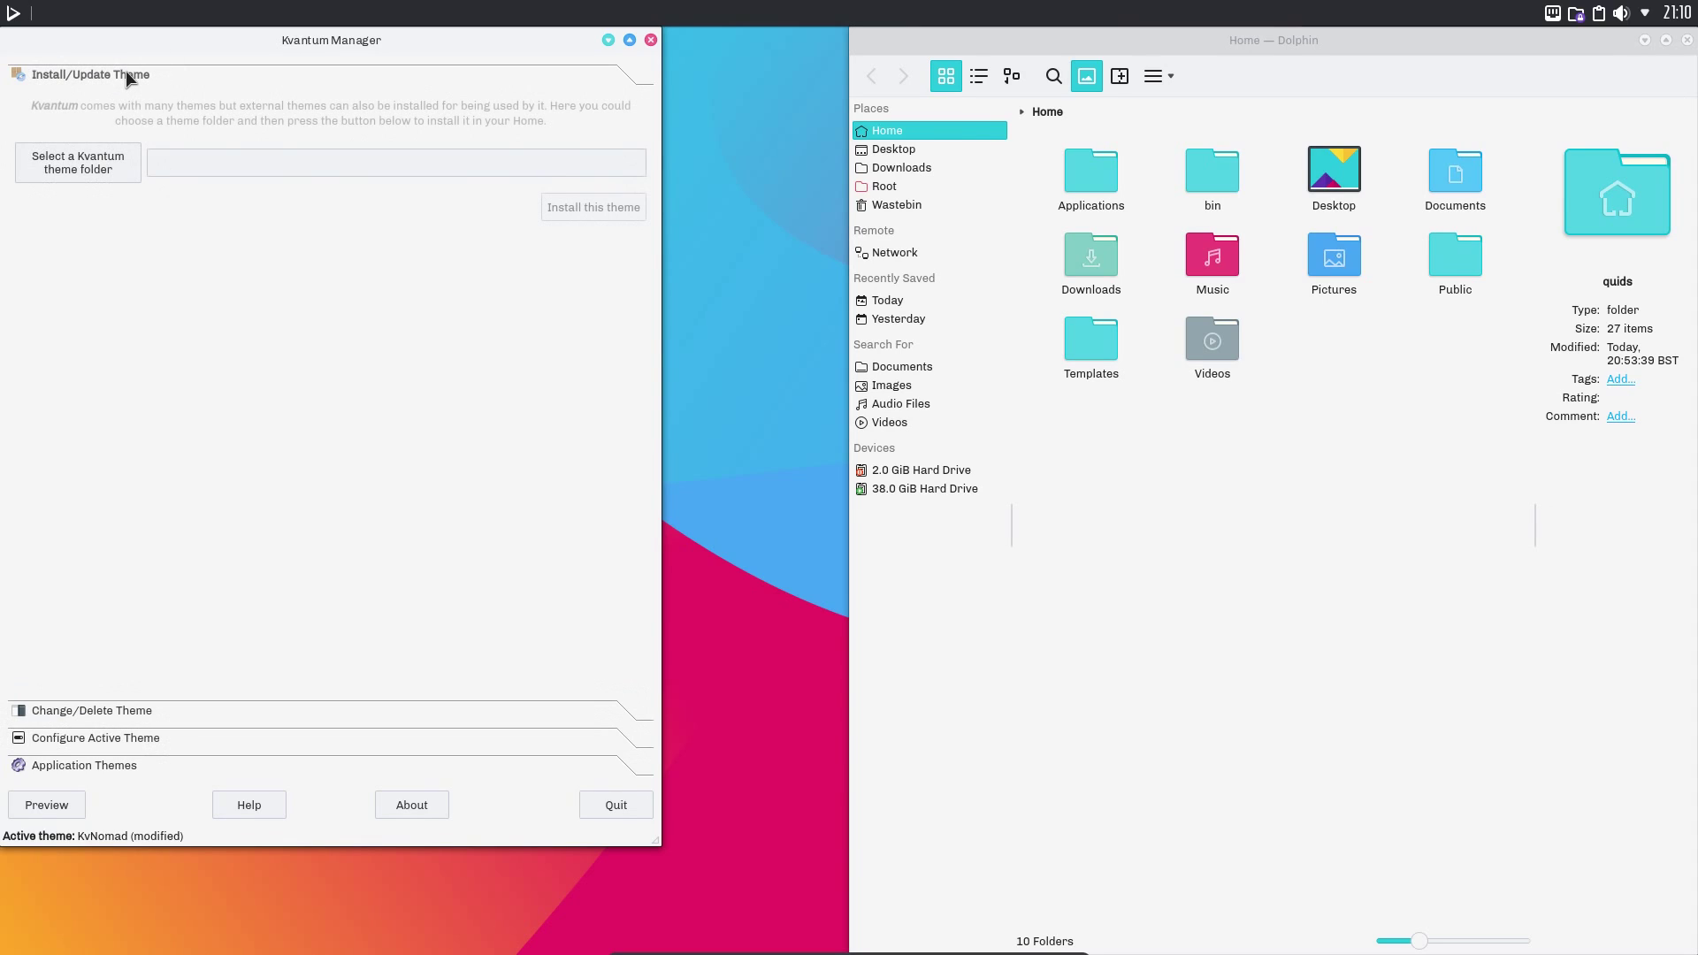
Step: Drag the 4 Strings folder into Babe to load its tracks and move the player window
click(85, 766)
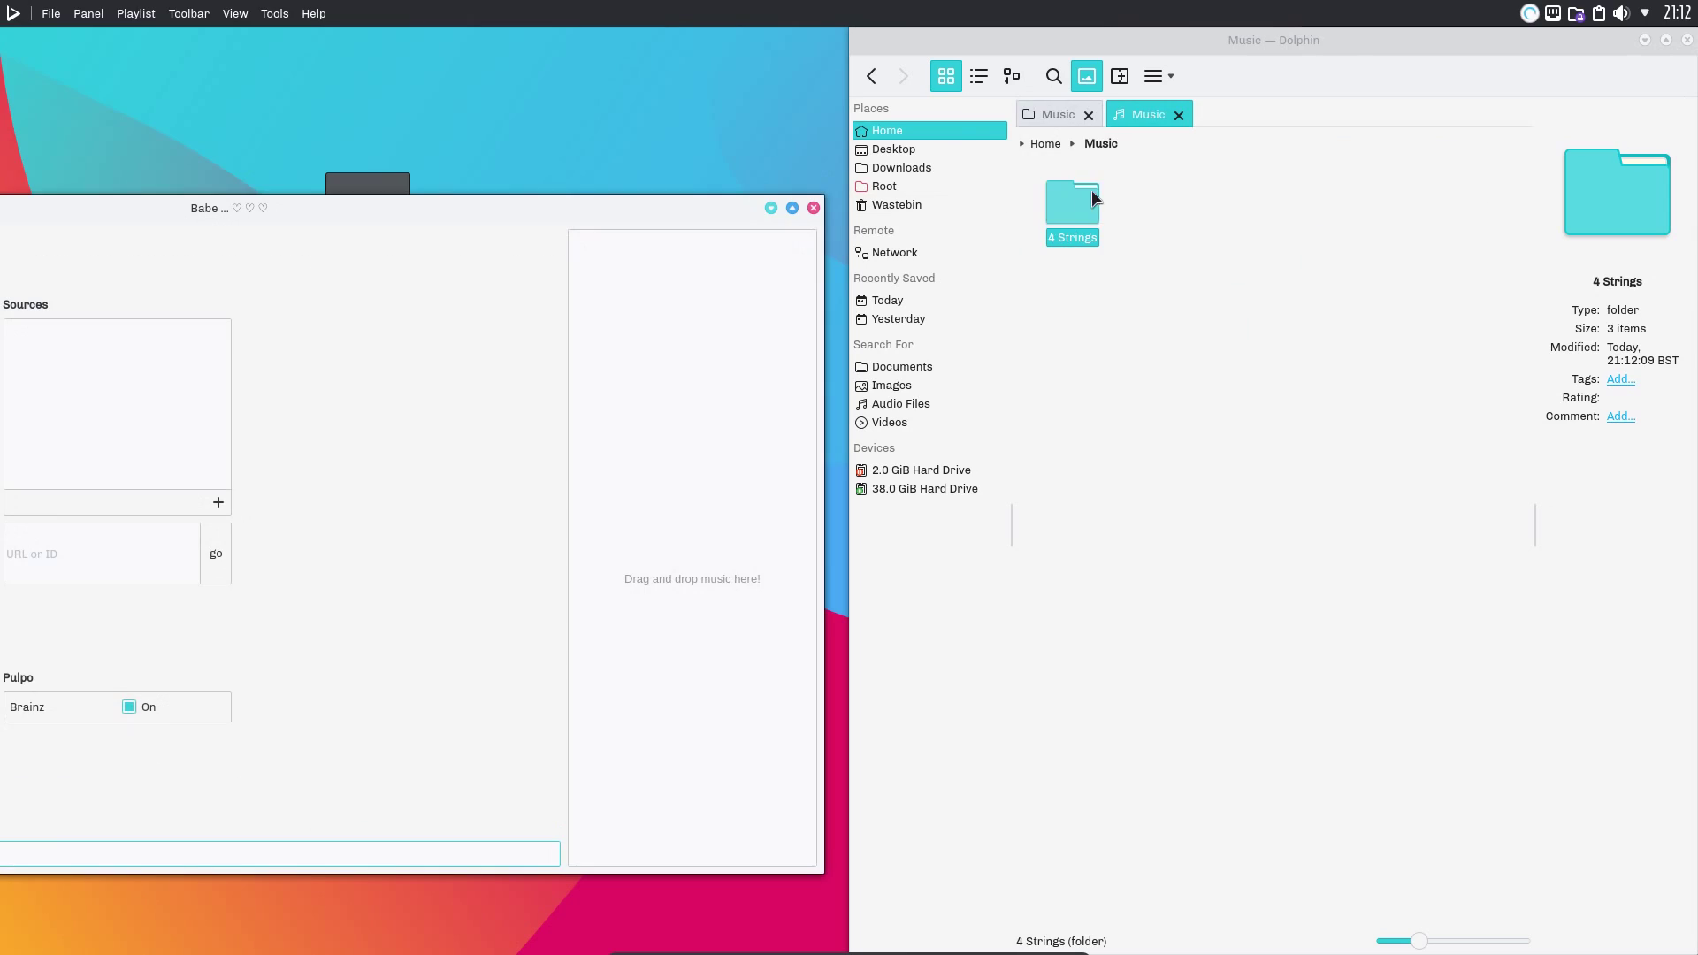
drag(1088, 189, 708, 386)
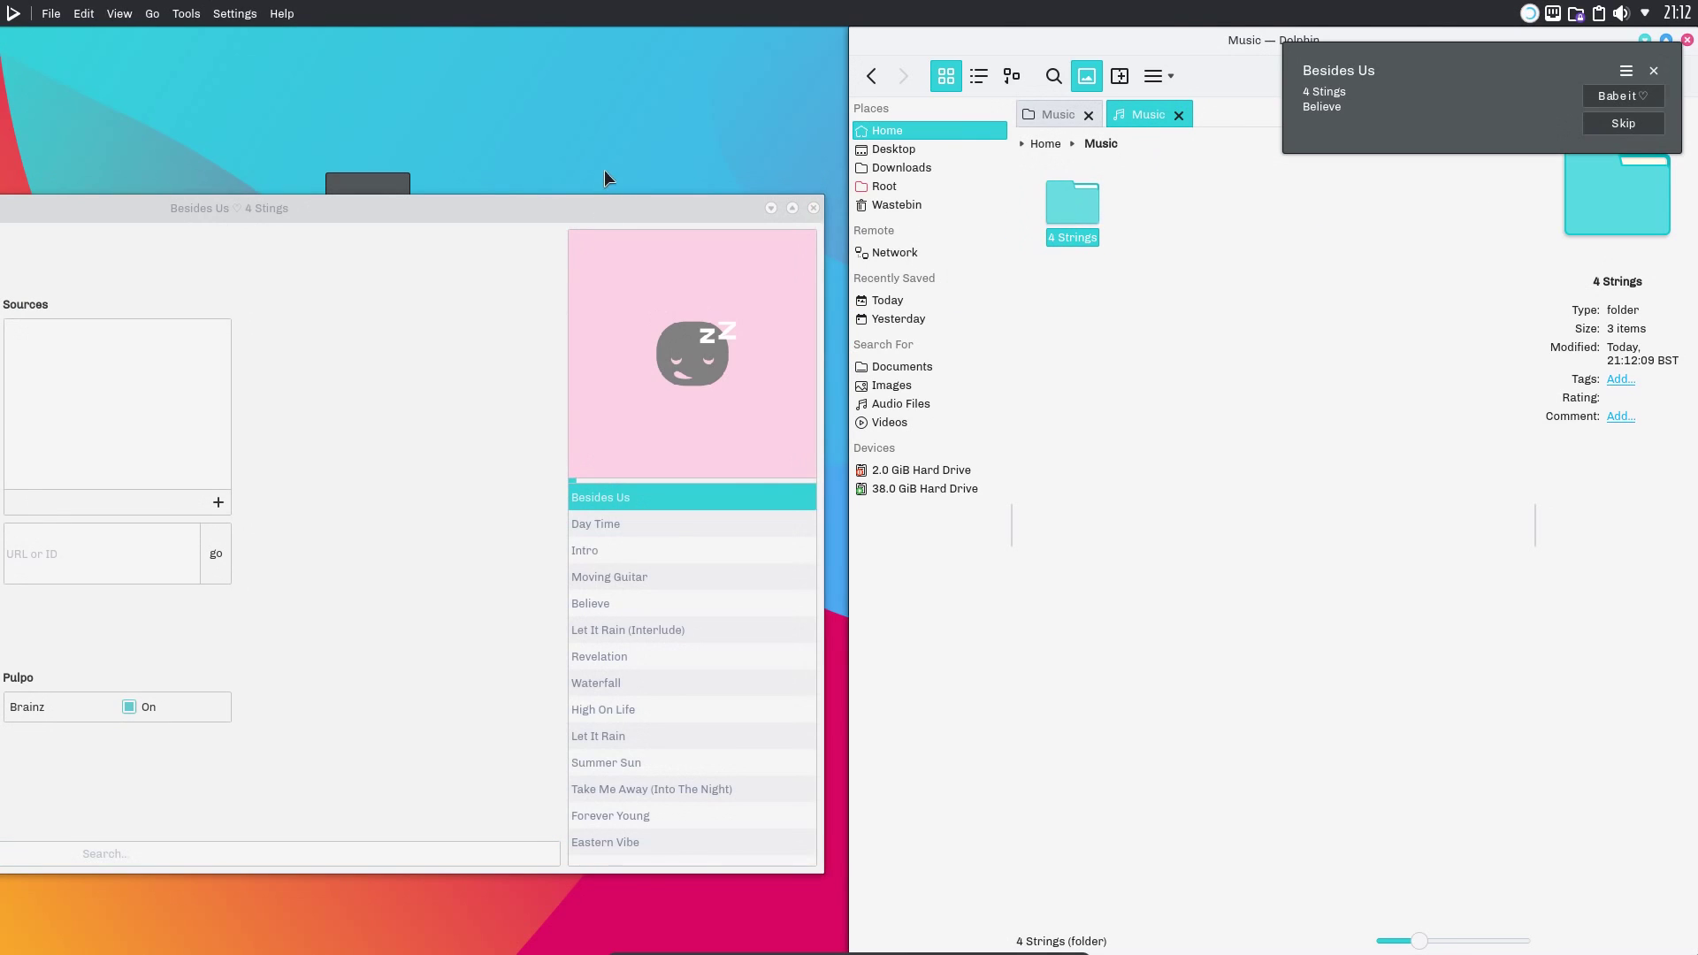
drag(607, 205, 997, 216)
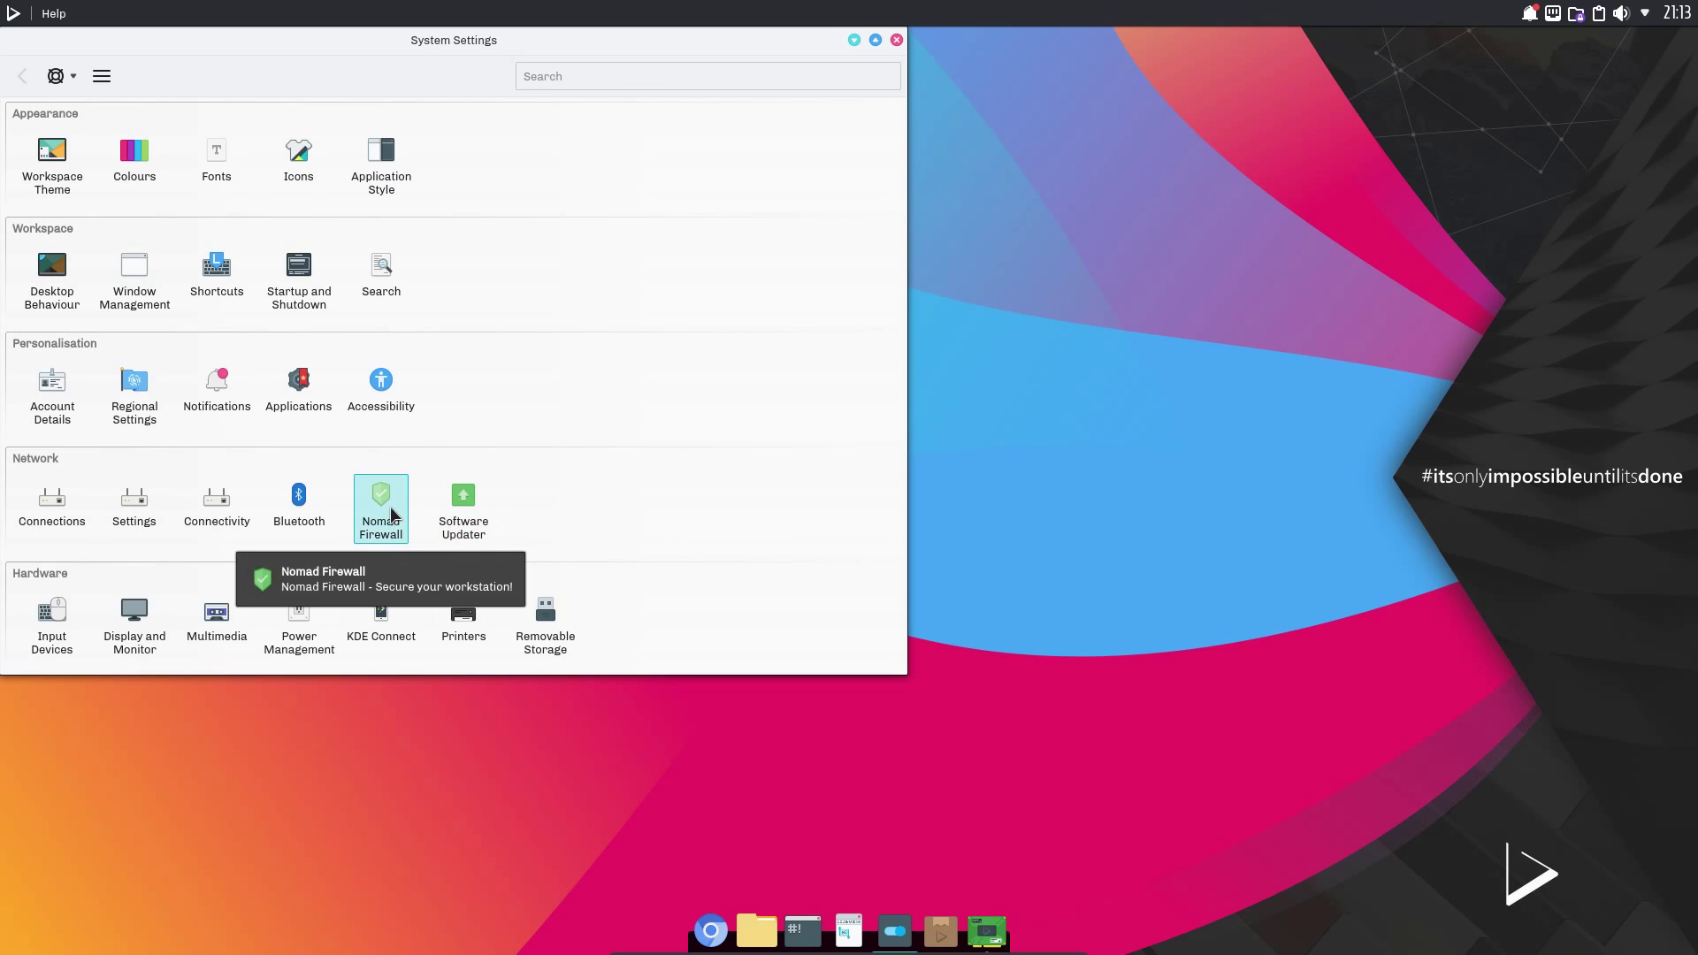
Step: Enable Nomad Firewall under Network with authentication, view the new-rule form, and go back
click(389, 507)
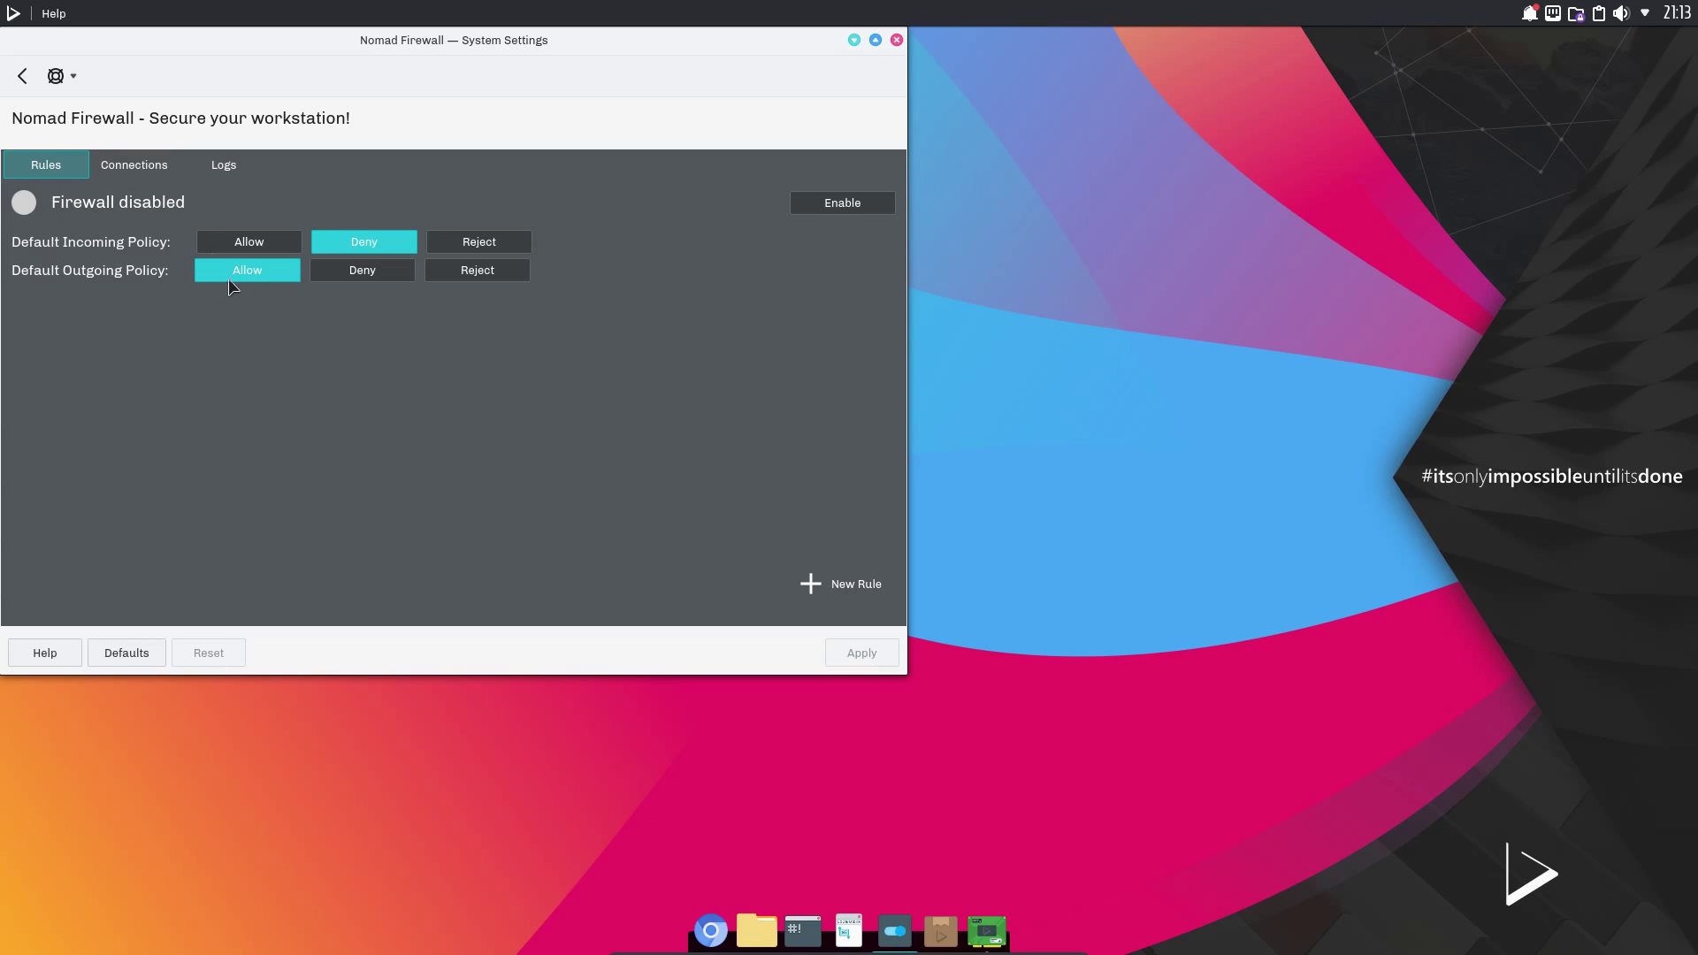
click(824, 204)
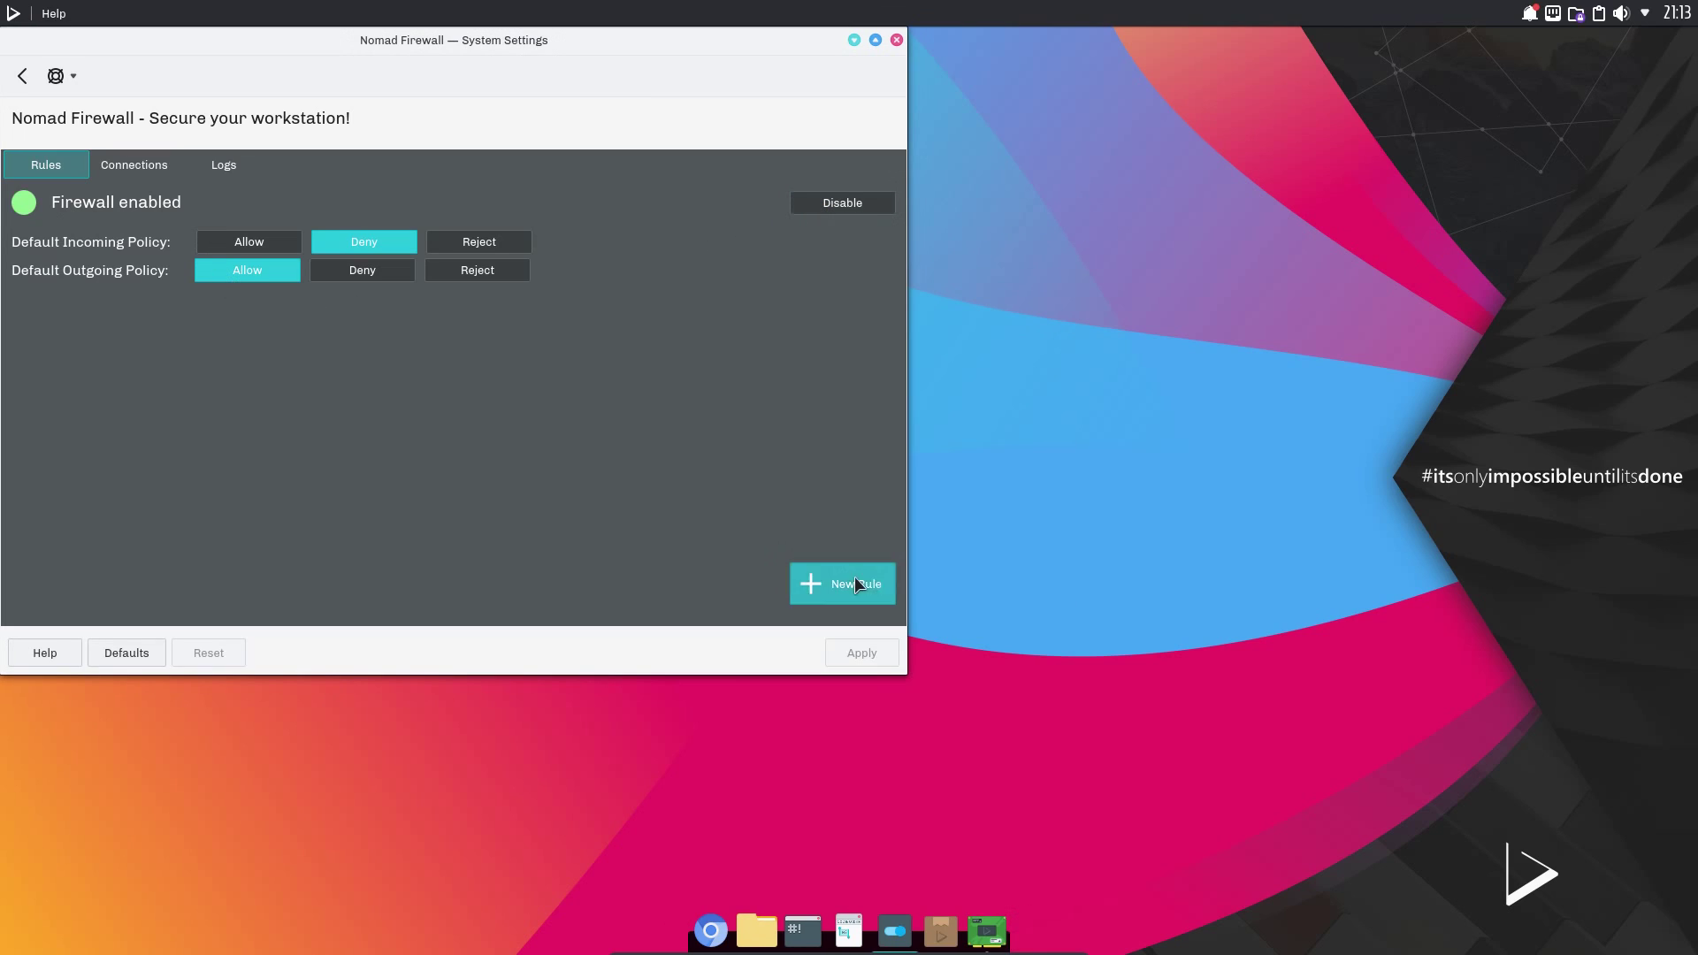
click(854, 576)
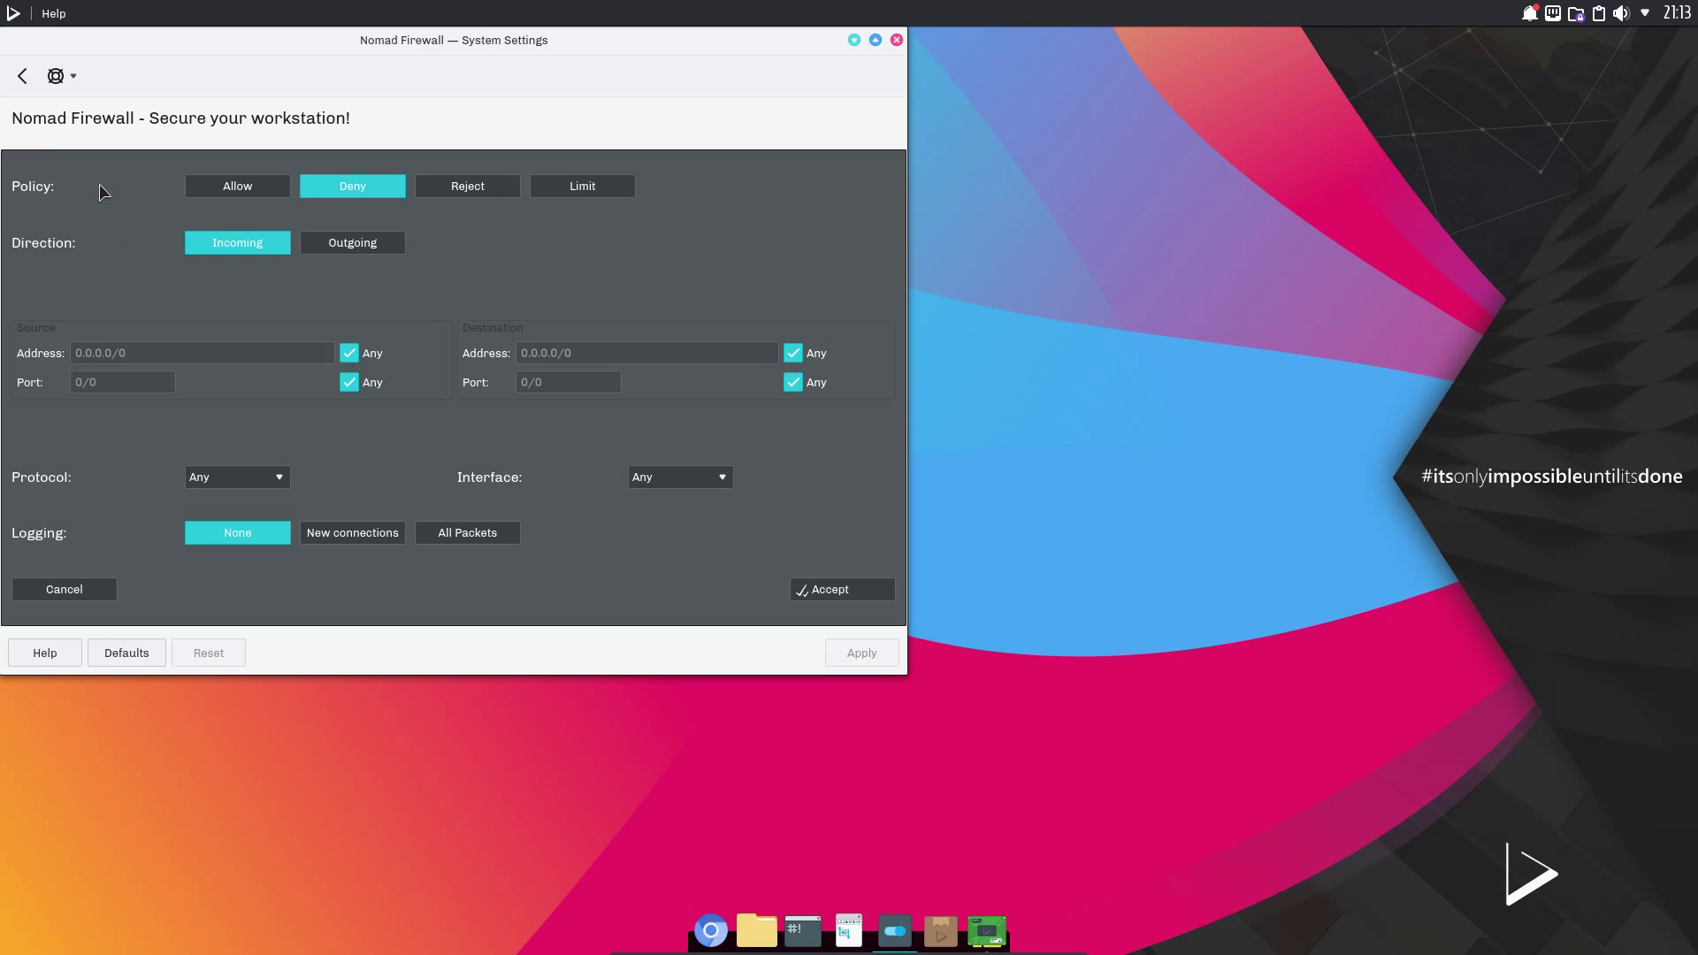
click(21, 77)
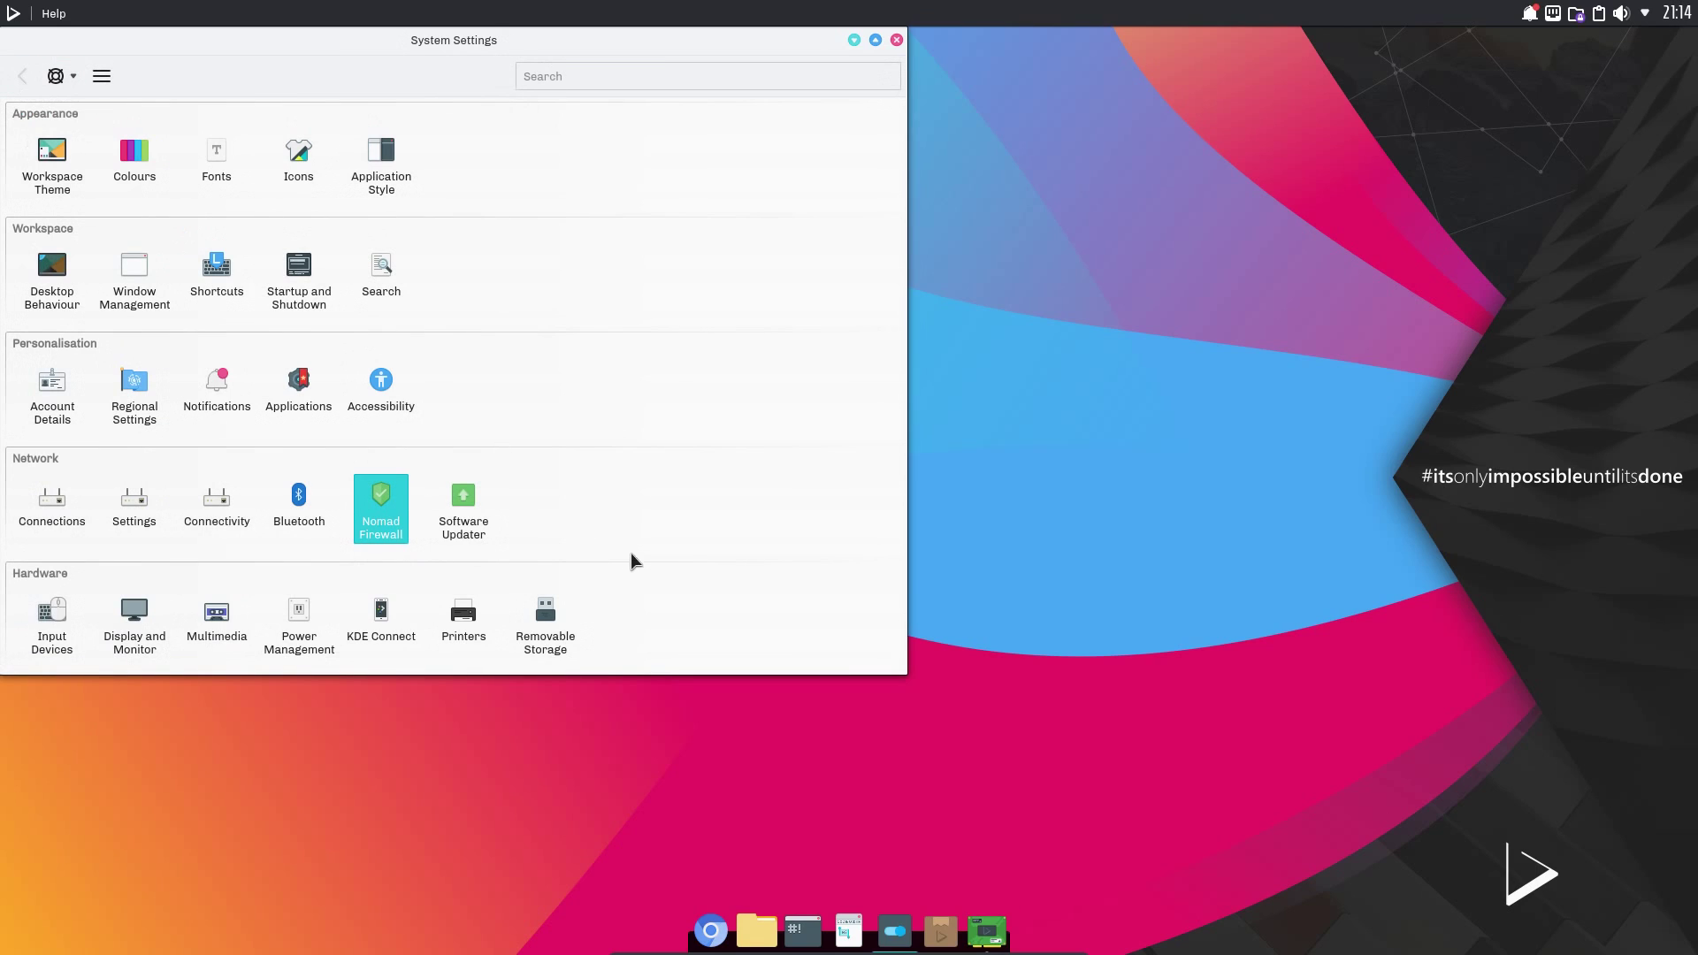
Step: Launch Kdenlive from the second page of the application launcher
key(super)
click(333, 577)
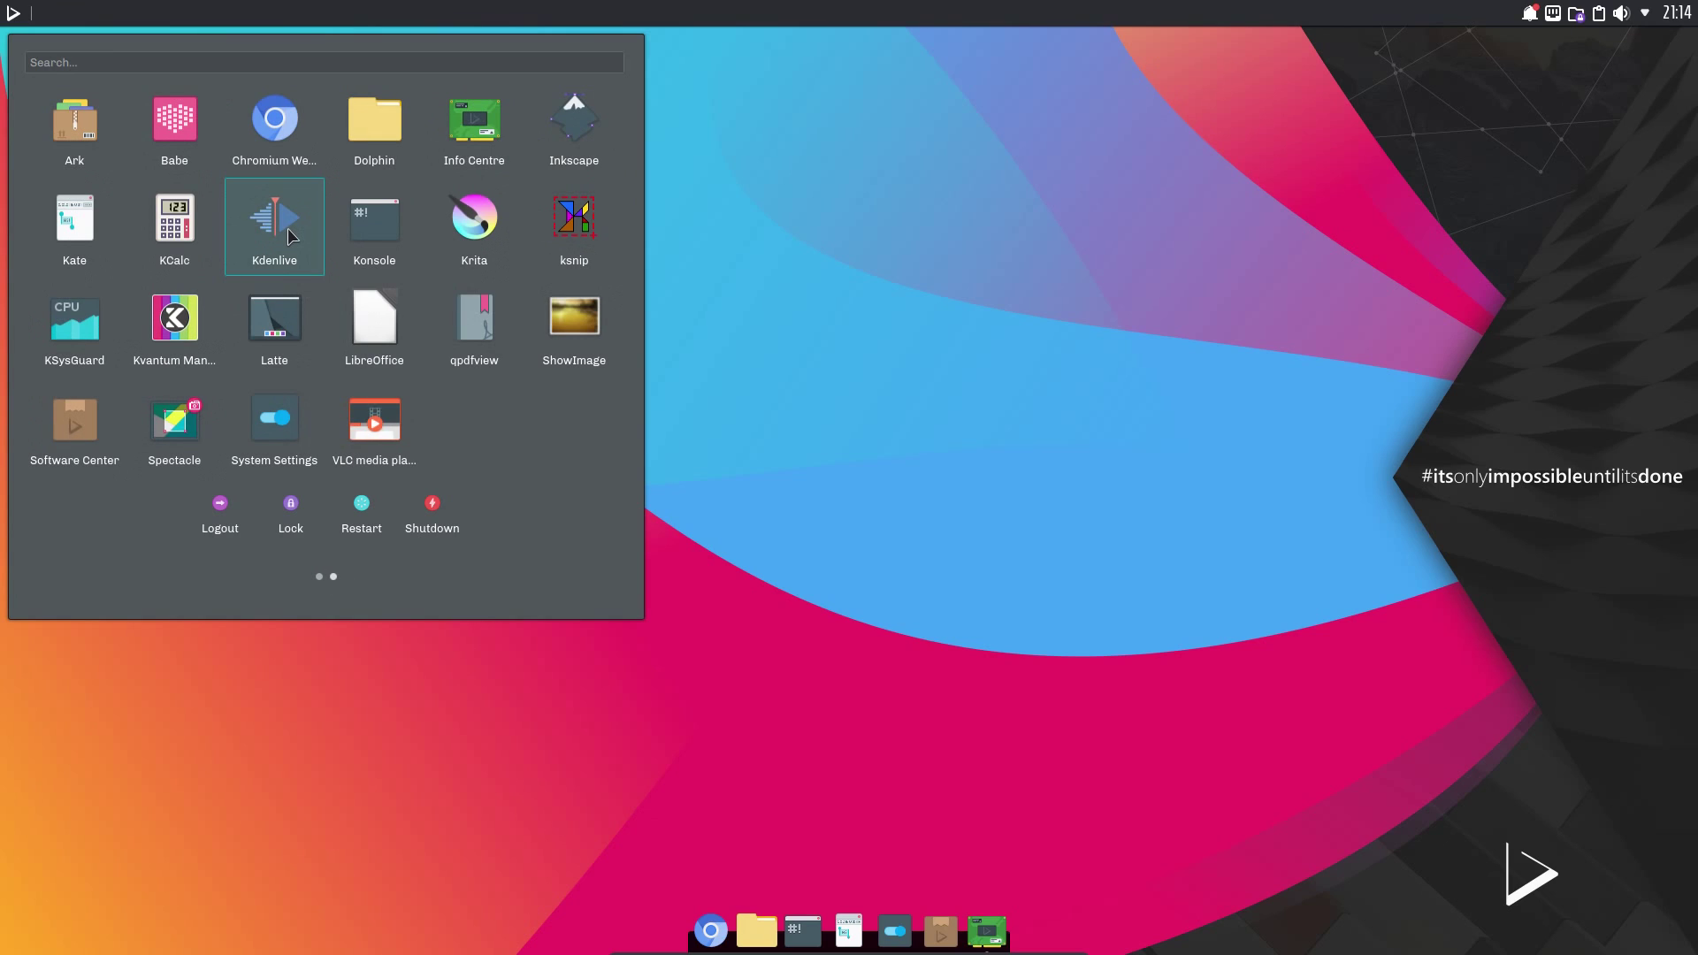
click(288, 228)
Step: Launch Krita 4.1.1, then bring Kdenlive's untitled 1080p project back in front of it
key(super)
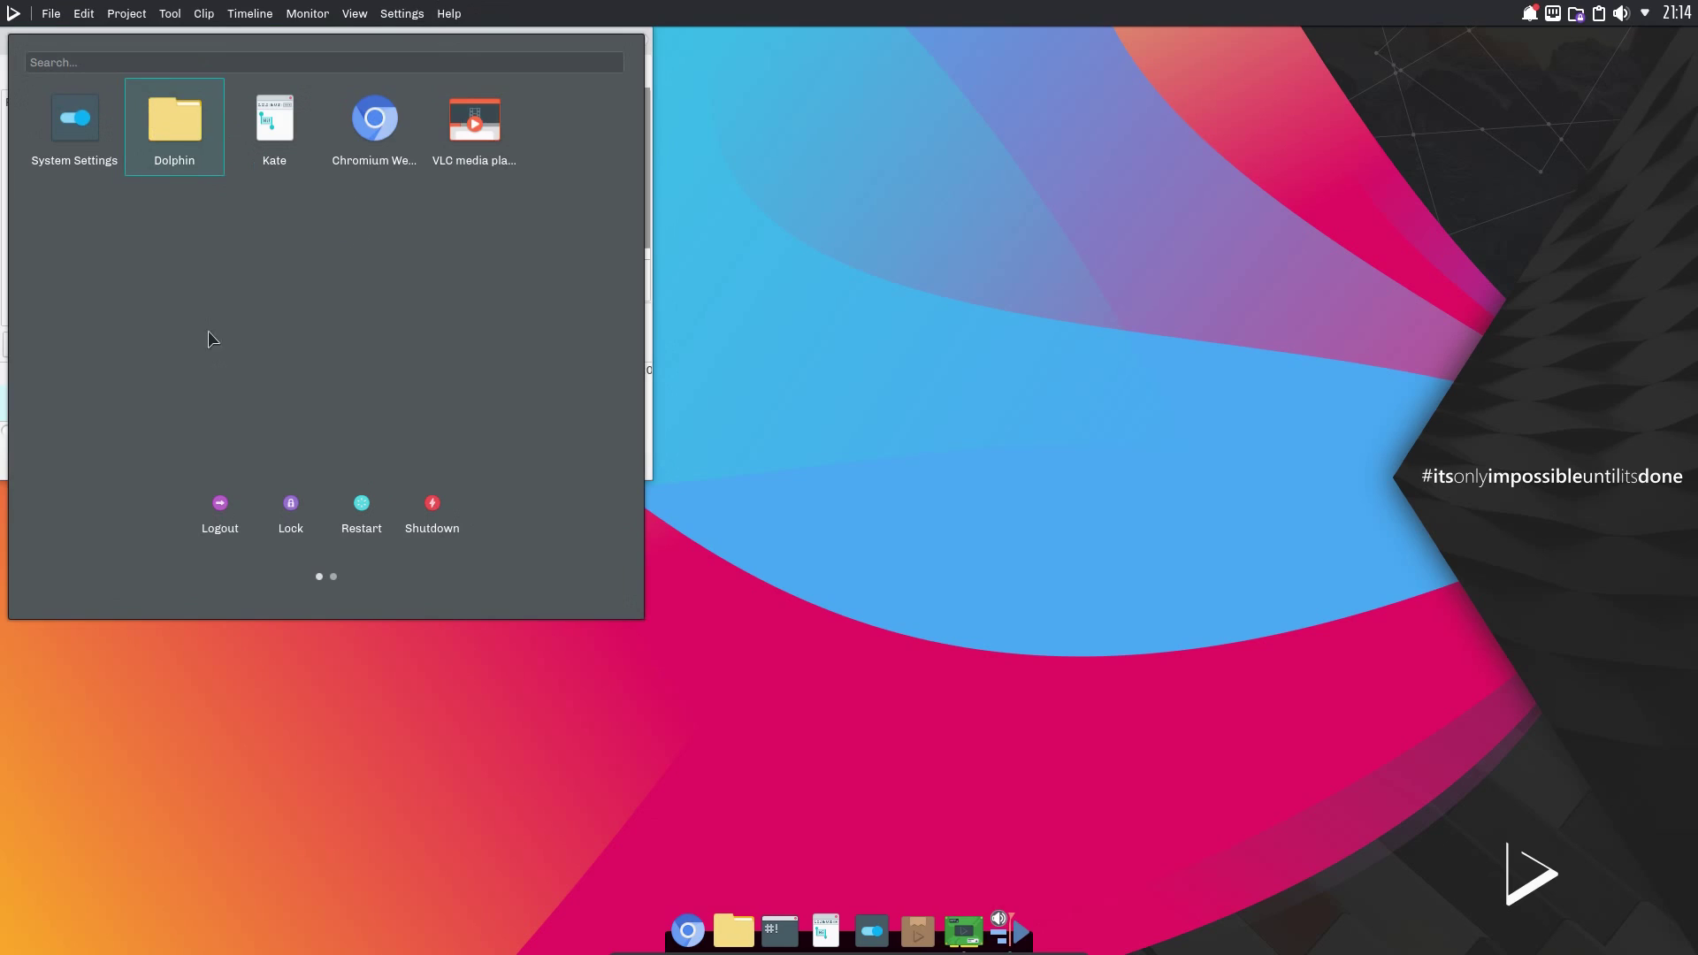
click(333, 576)
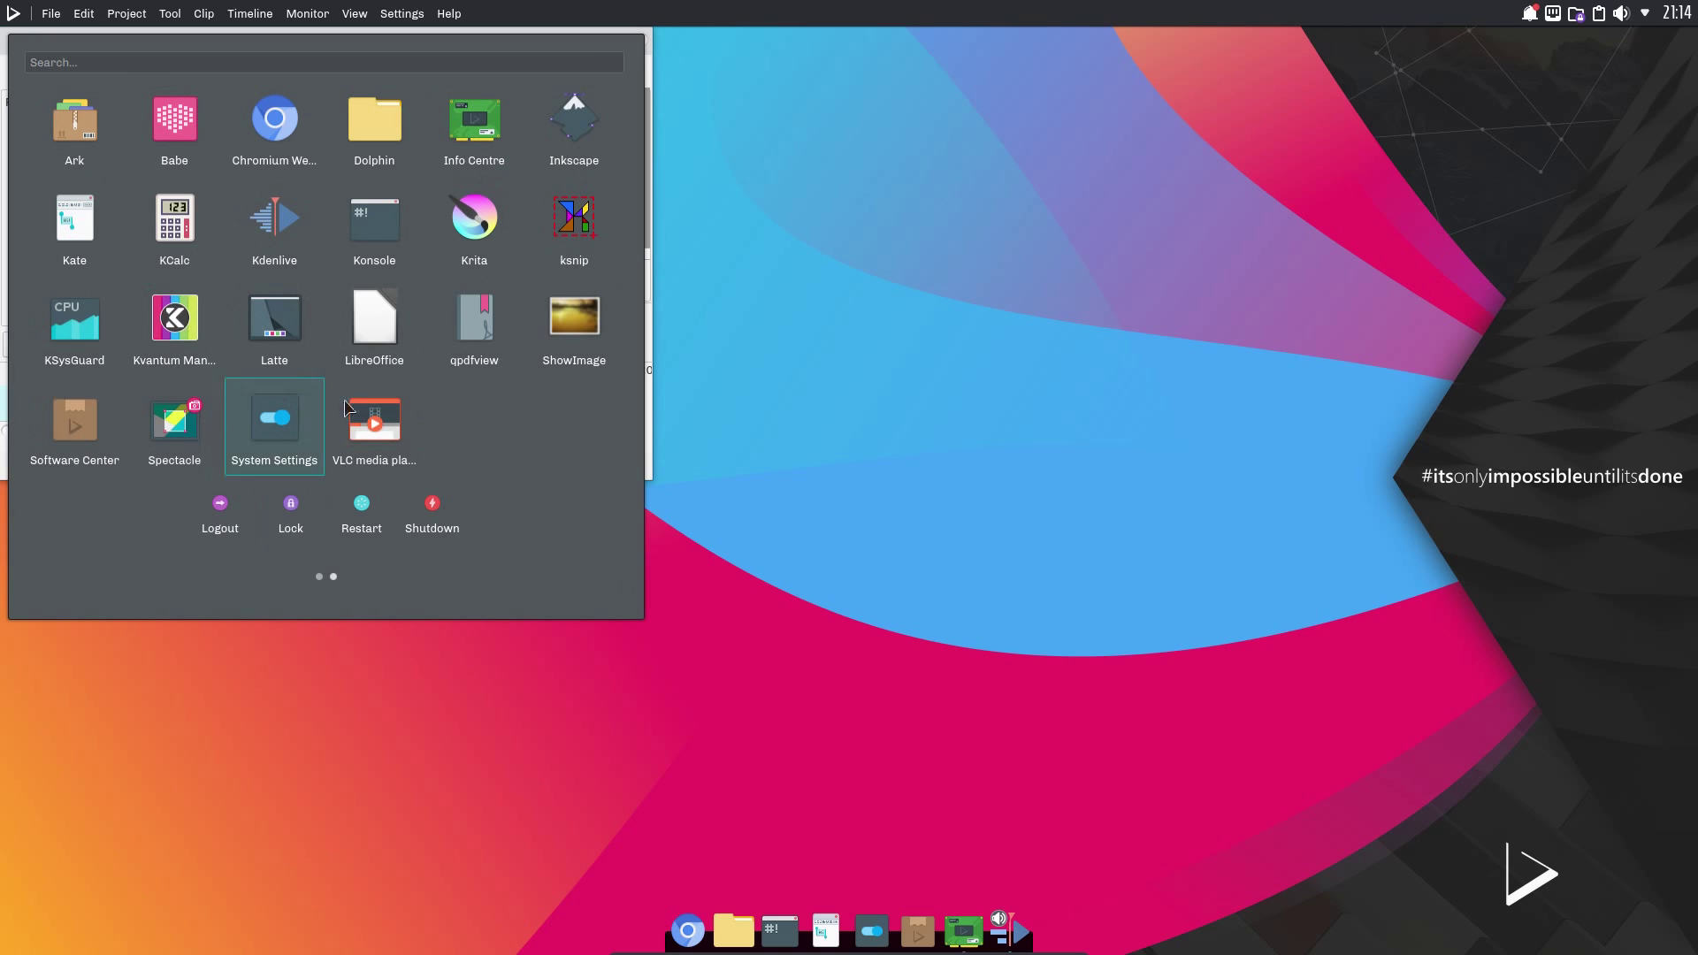
click(457, 245)
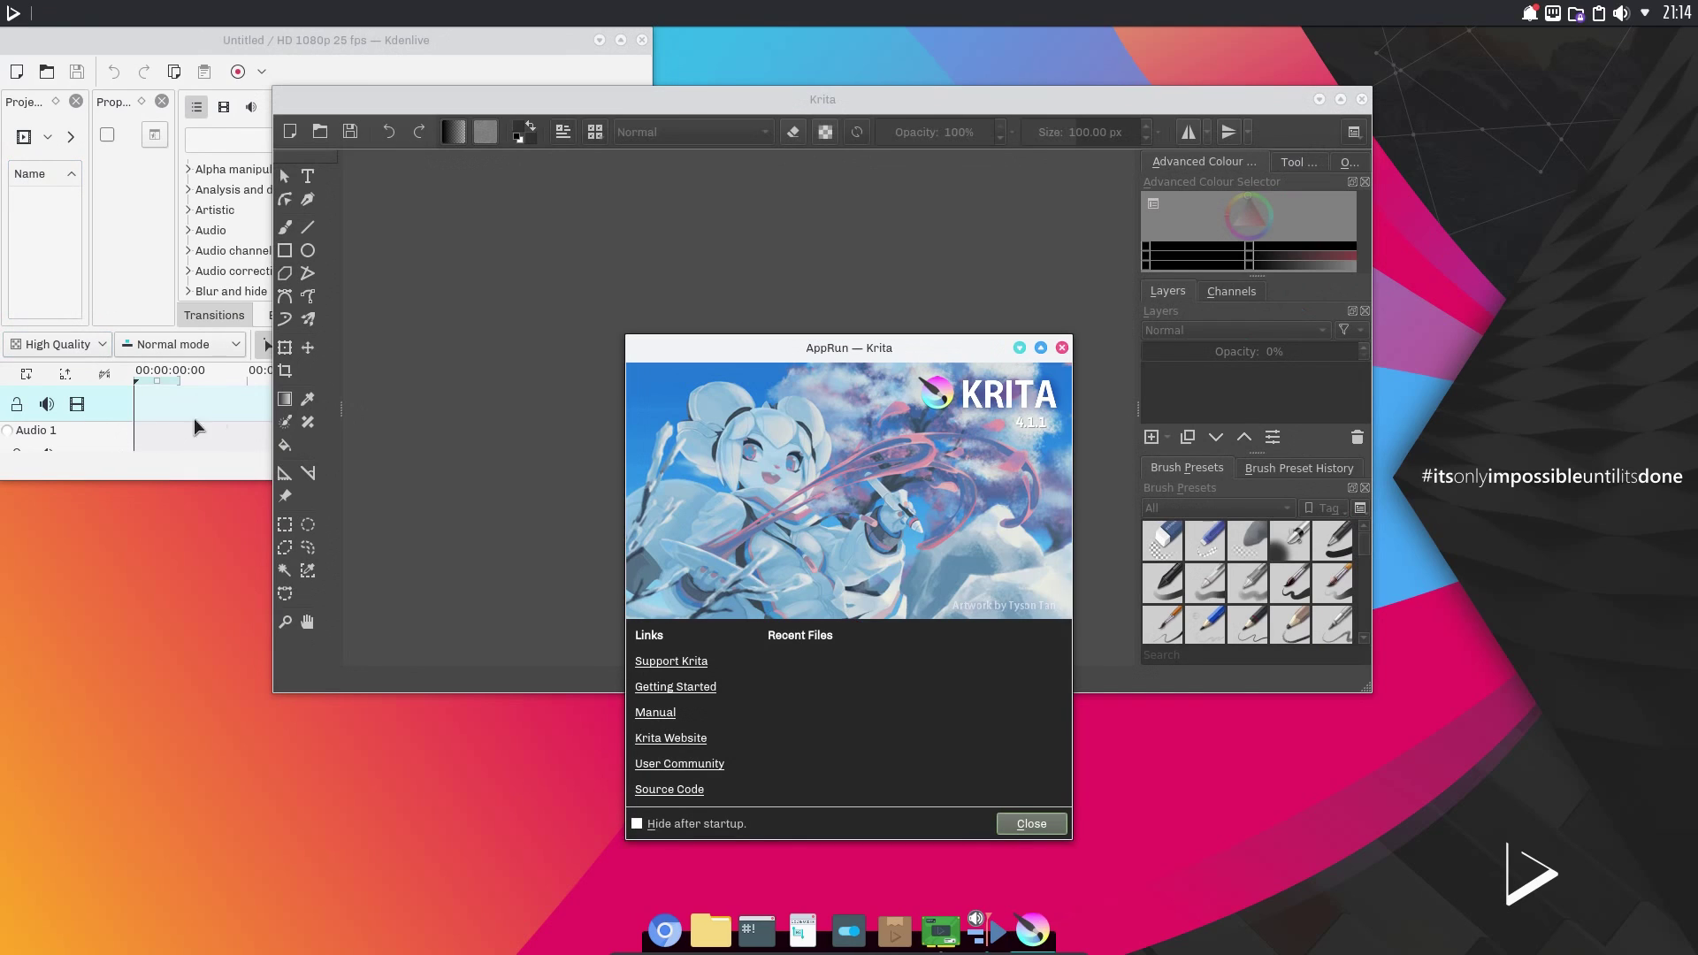
click(879, 105)
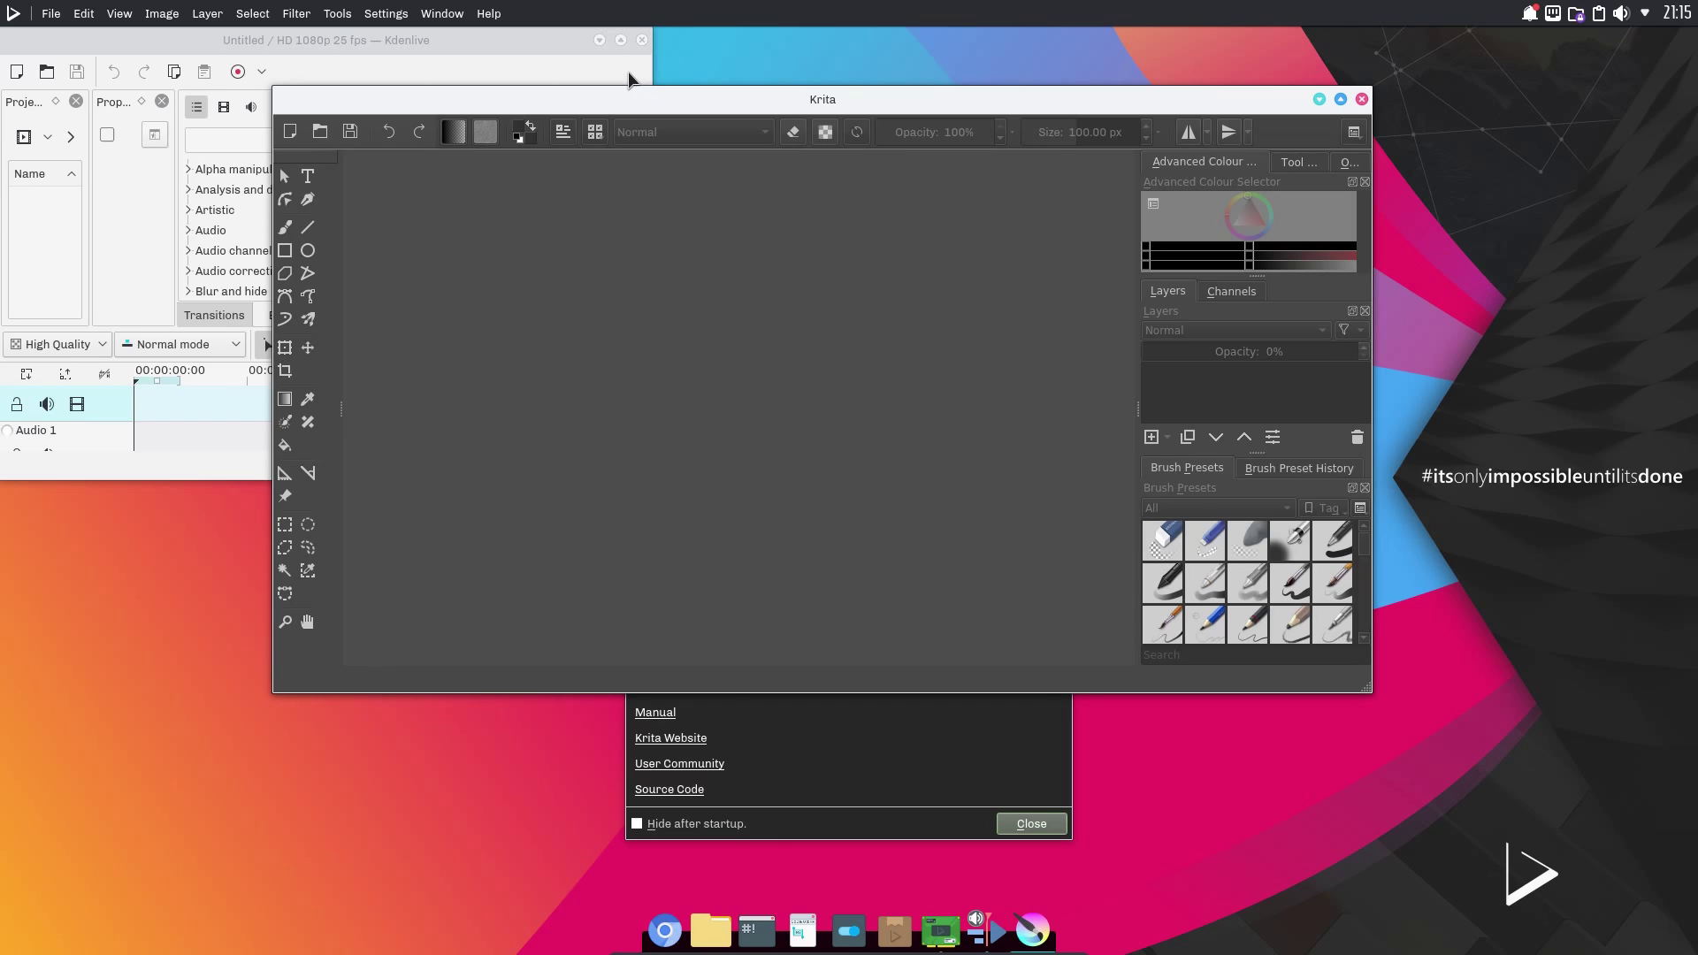
click(582, 41)
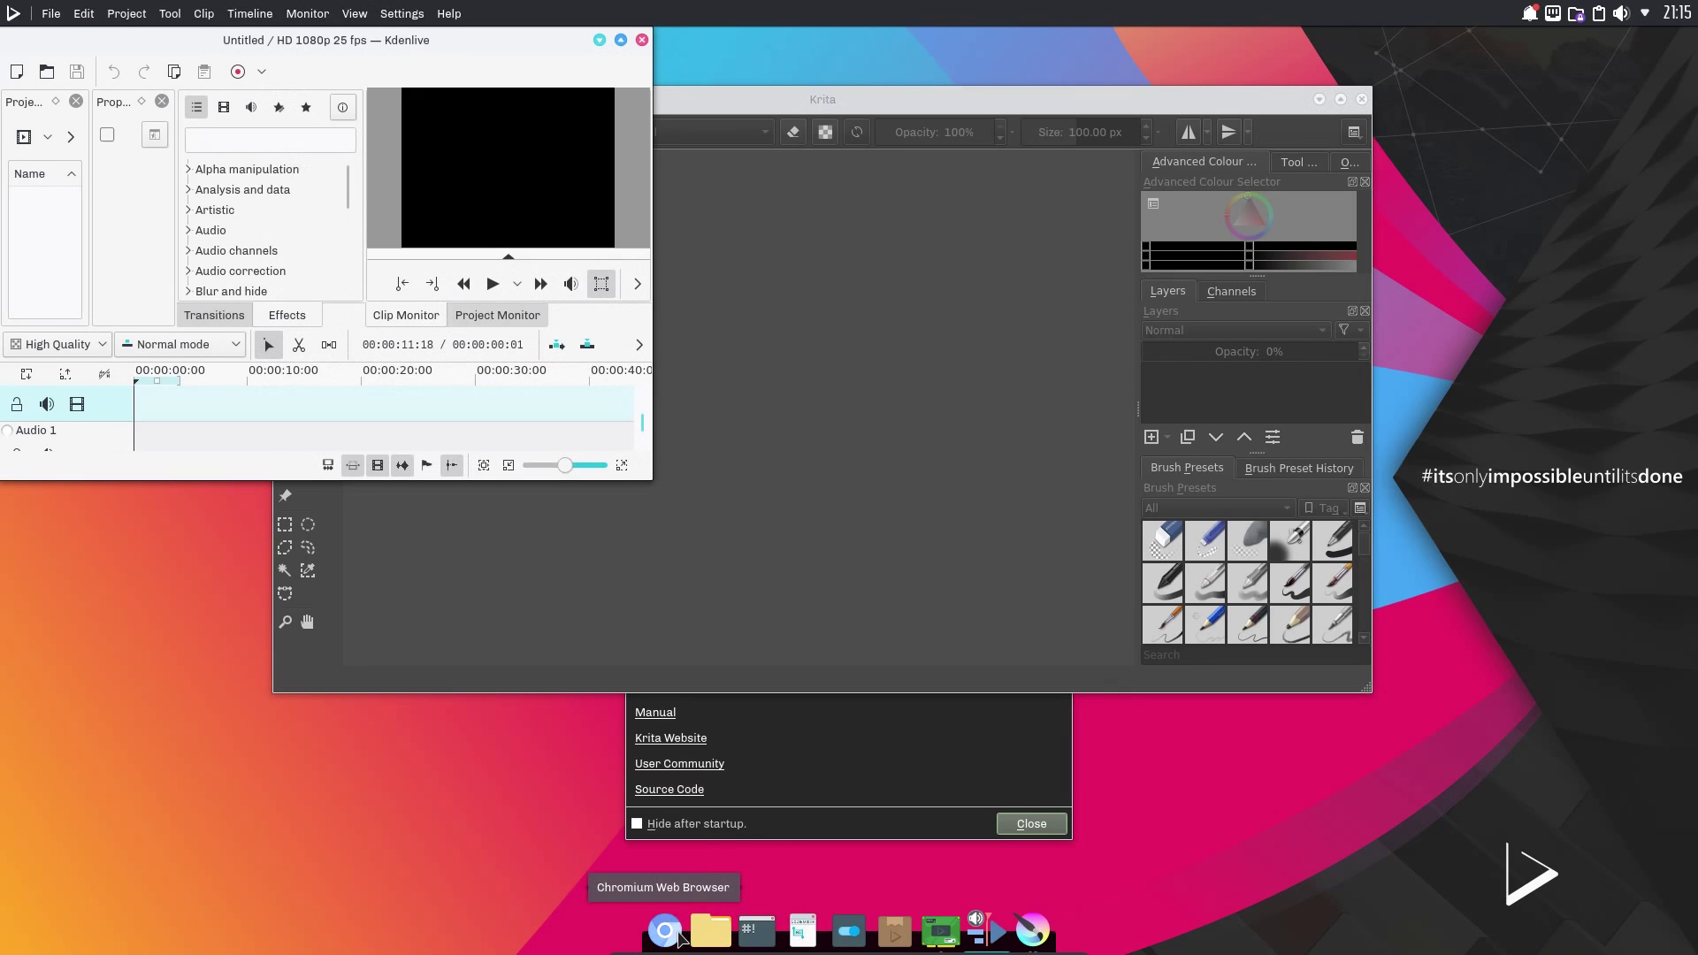
Step: Search Chromium for 'krita appimage', open krita.org's Krita 4.1.1 download page, and launch Dolphin
click(680, 937)
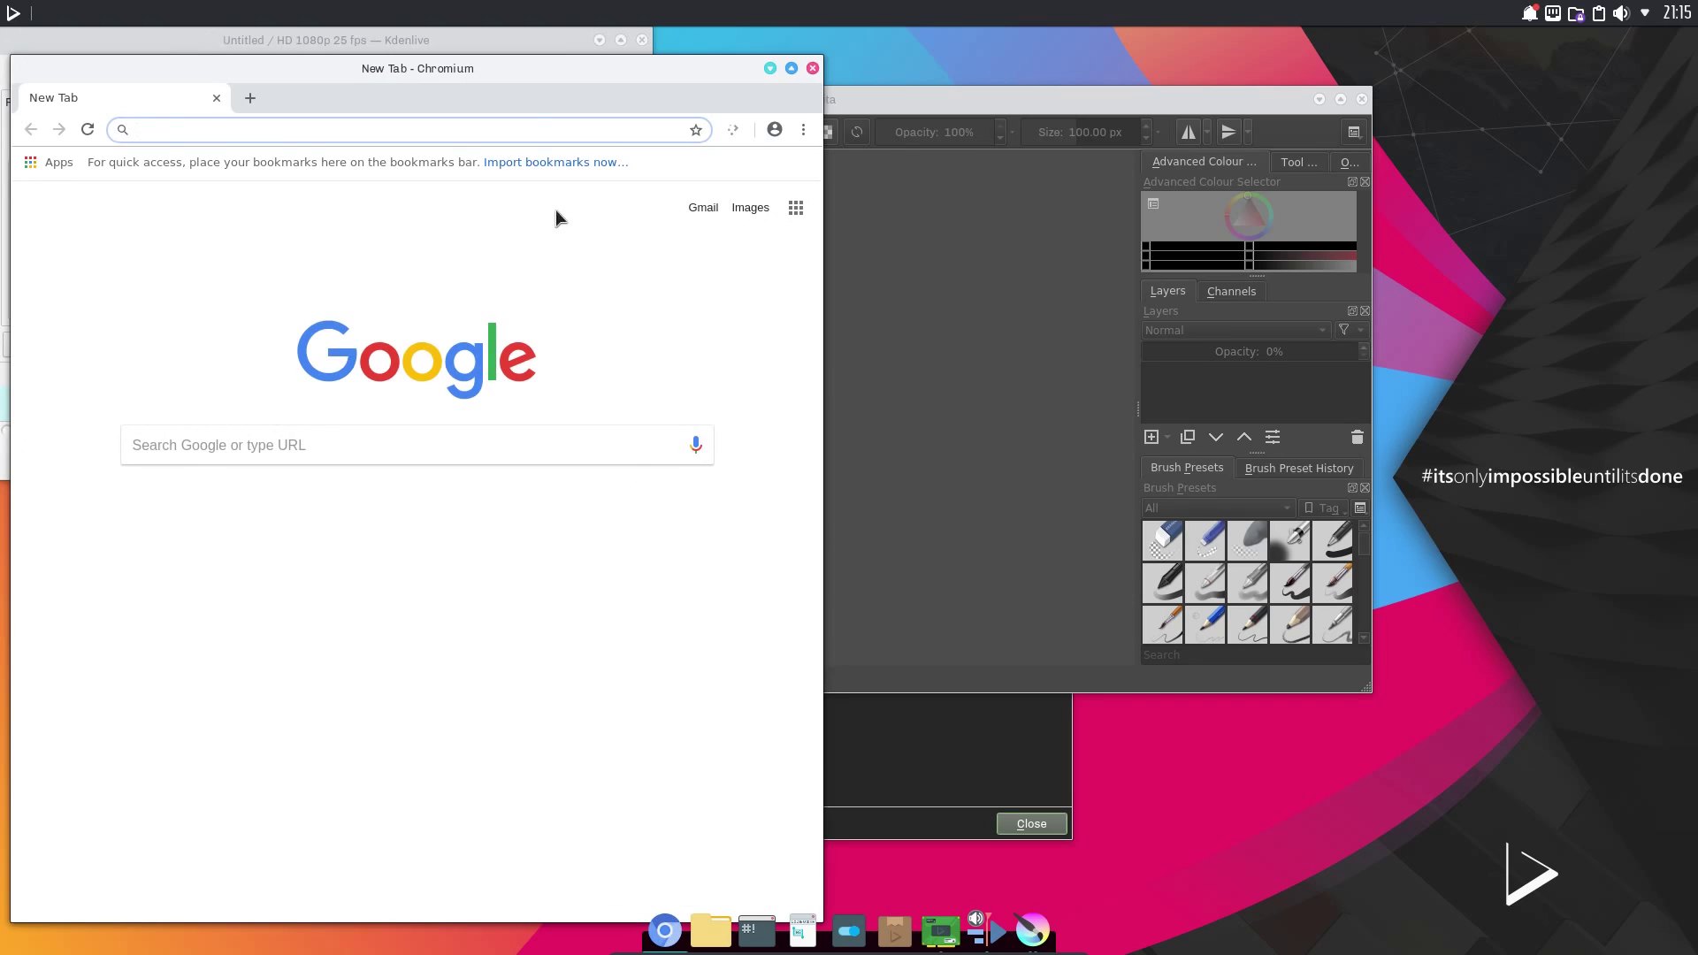
text(krita)
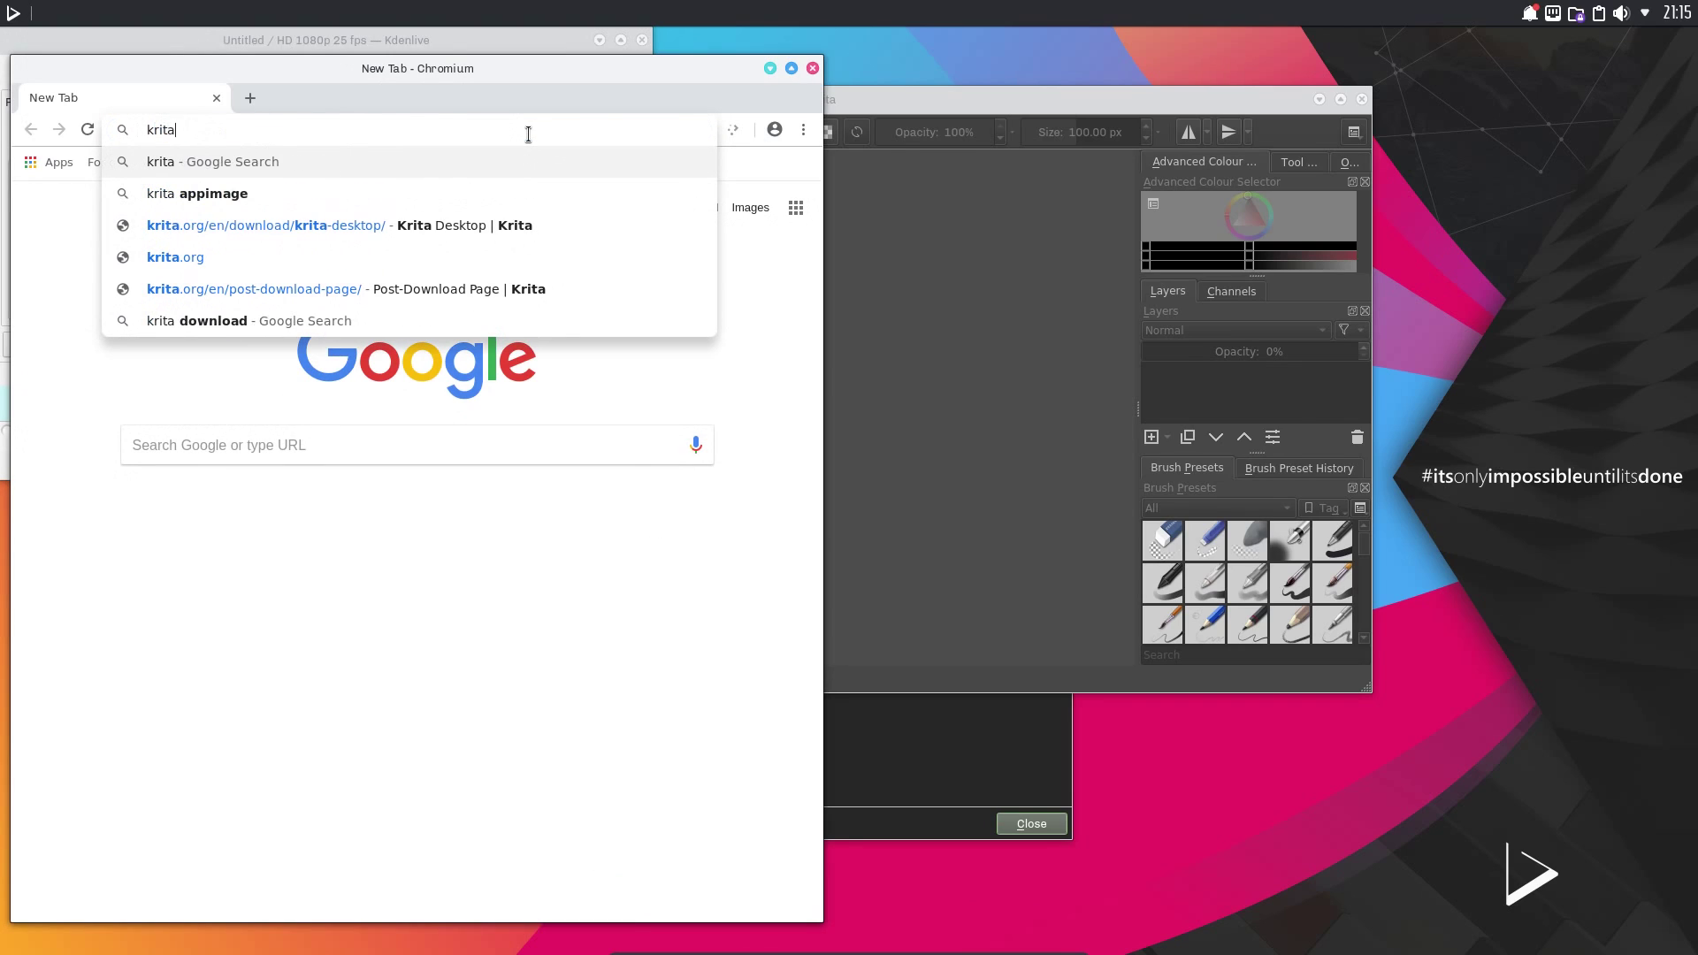
text( appimage)
key(Return)
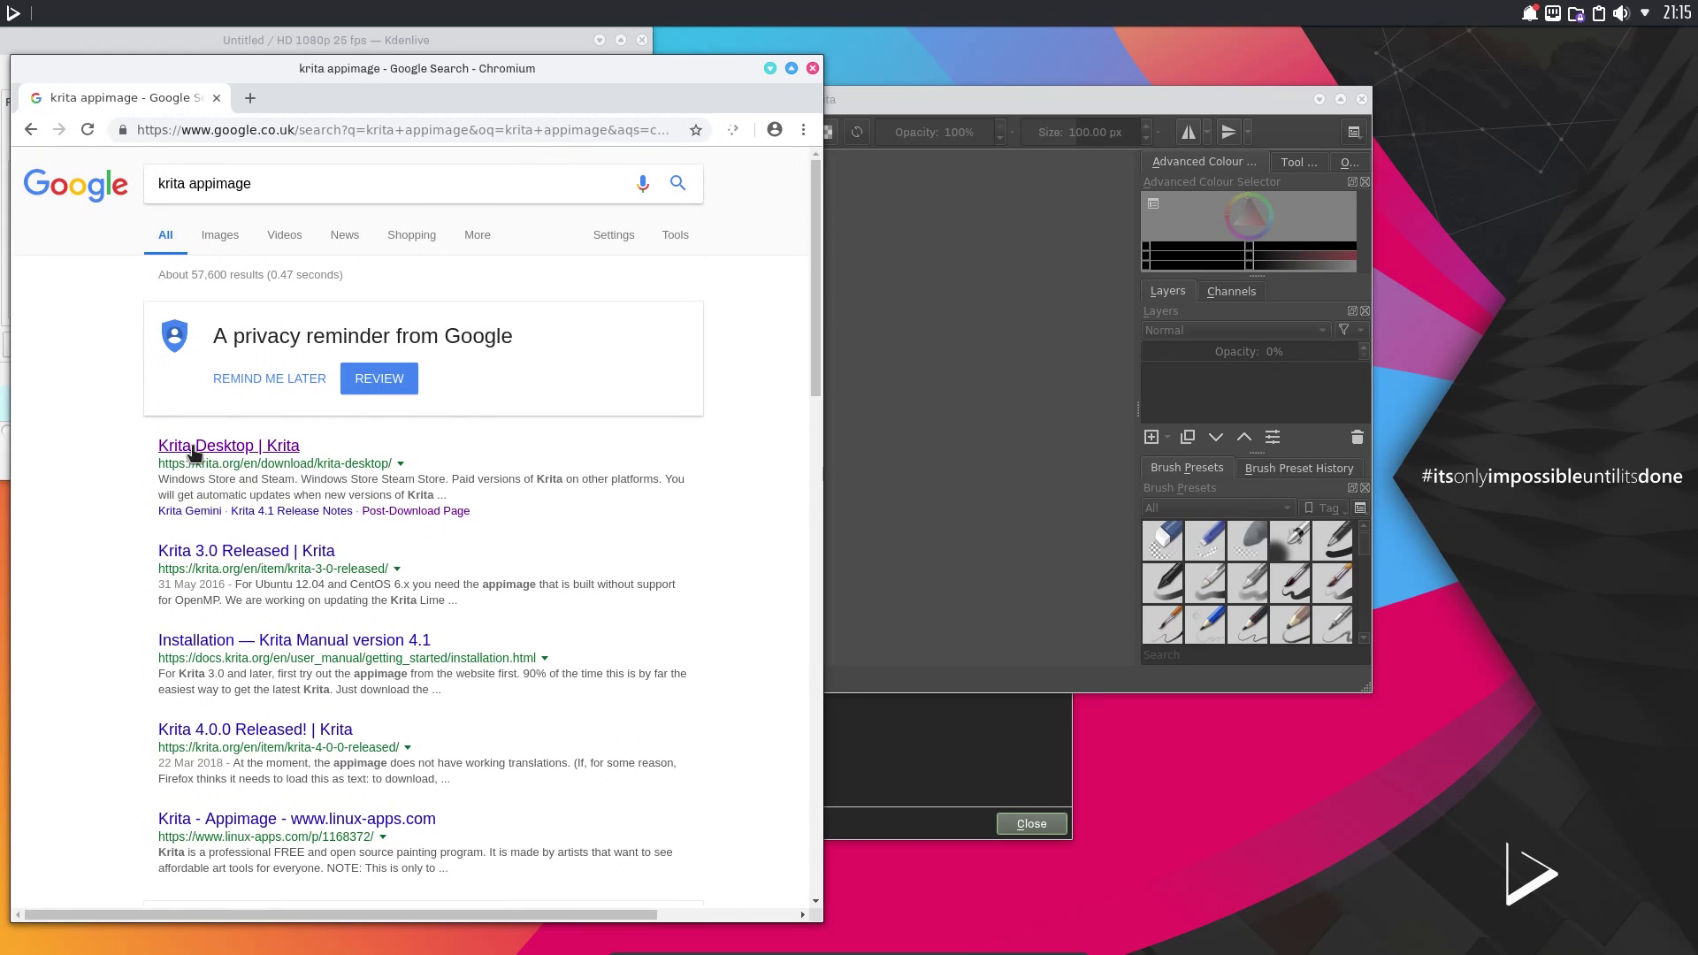
click(221, 445)
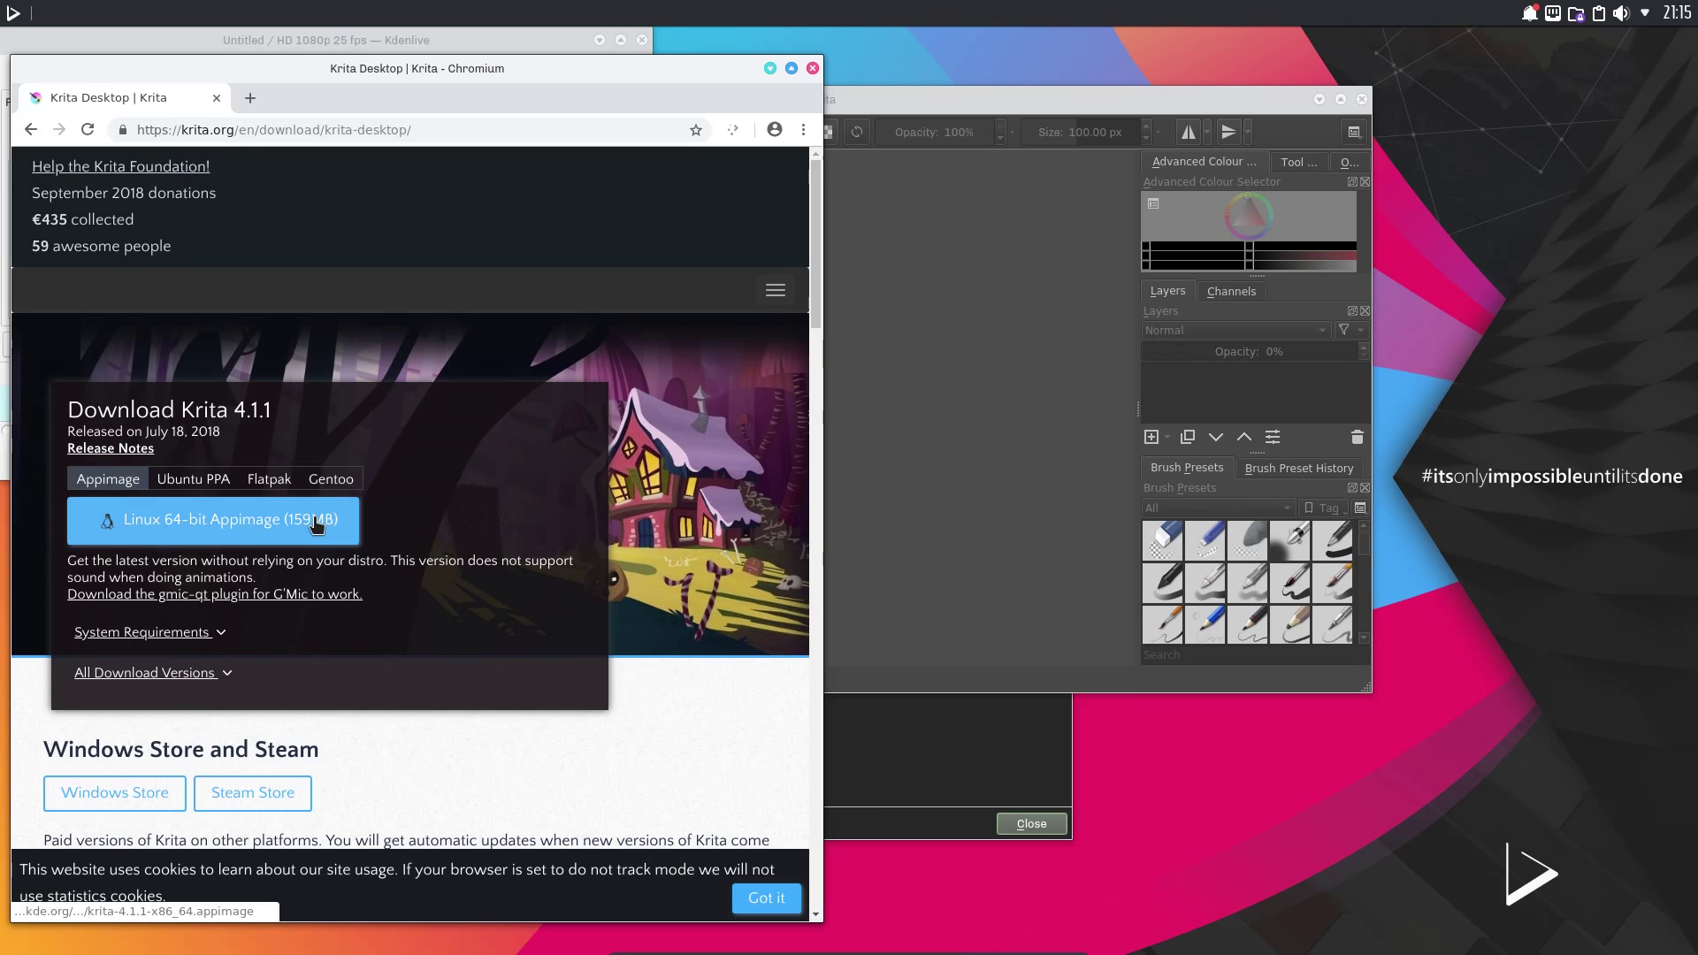
click(13, 13)
click(175, 119)
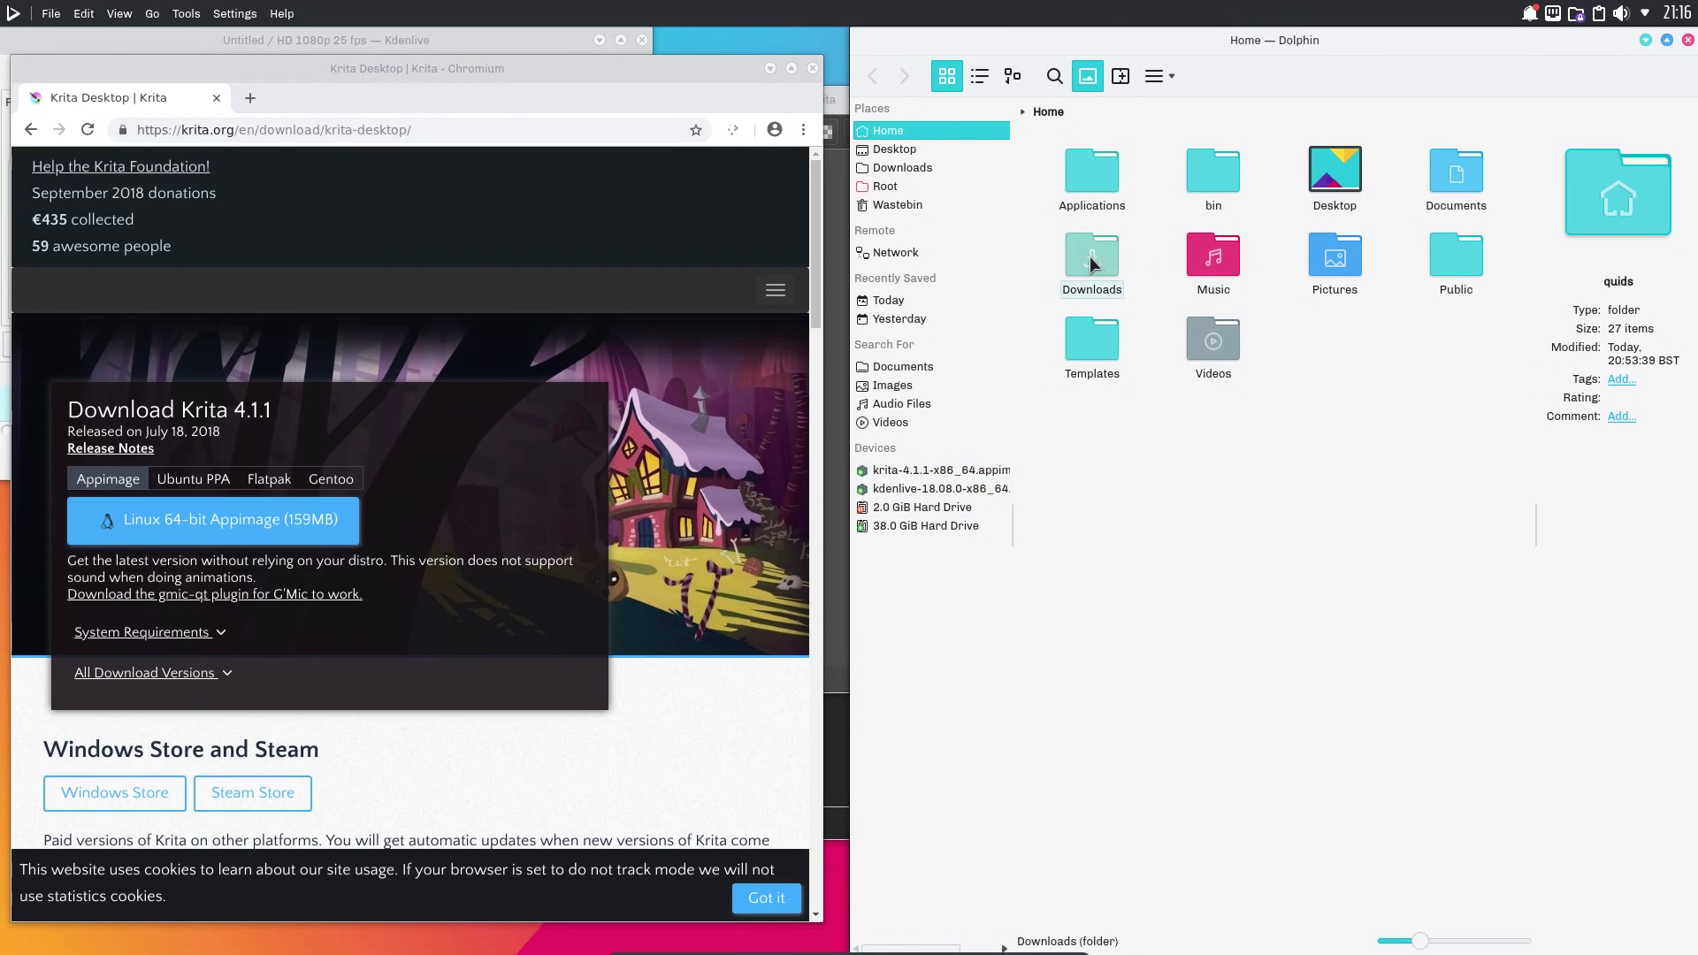
Step: Run the Krita AppImage in Downloads with the AppImage First Run Utility
click(1089, 258)
right_click(1161, 190)
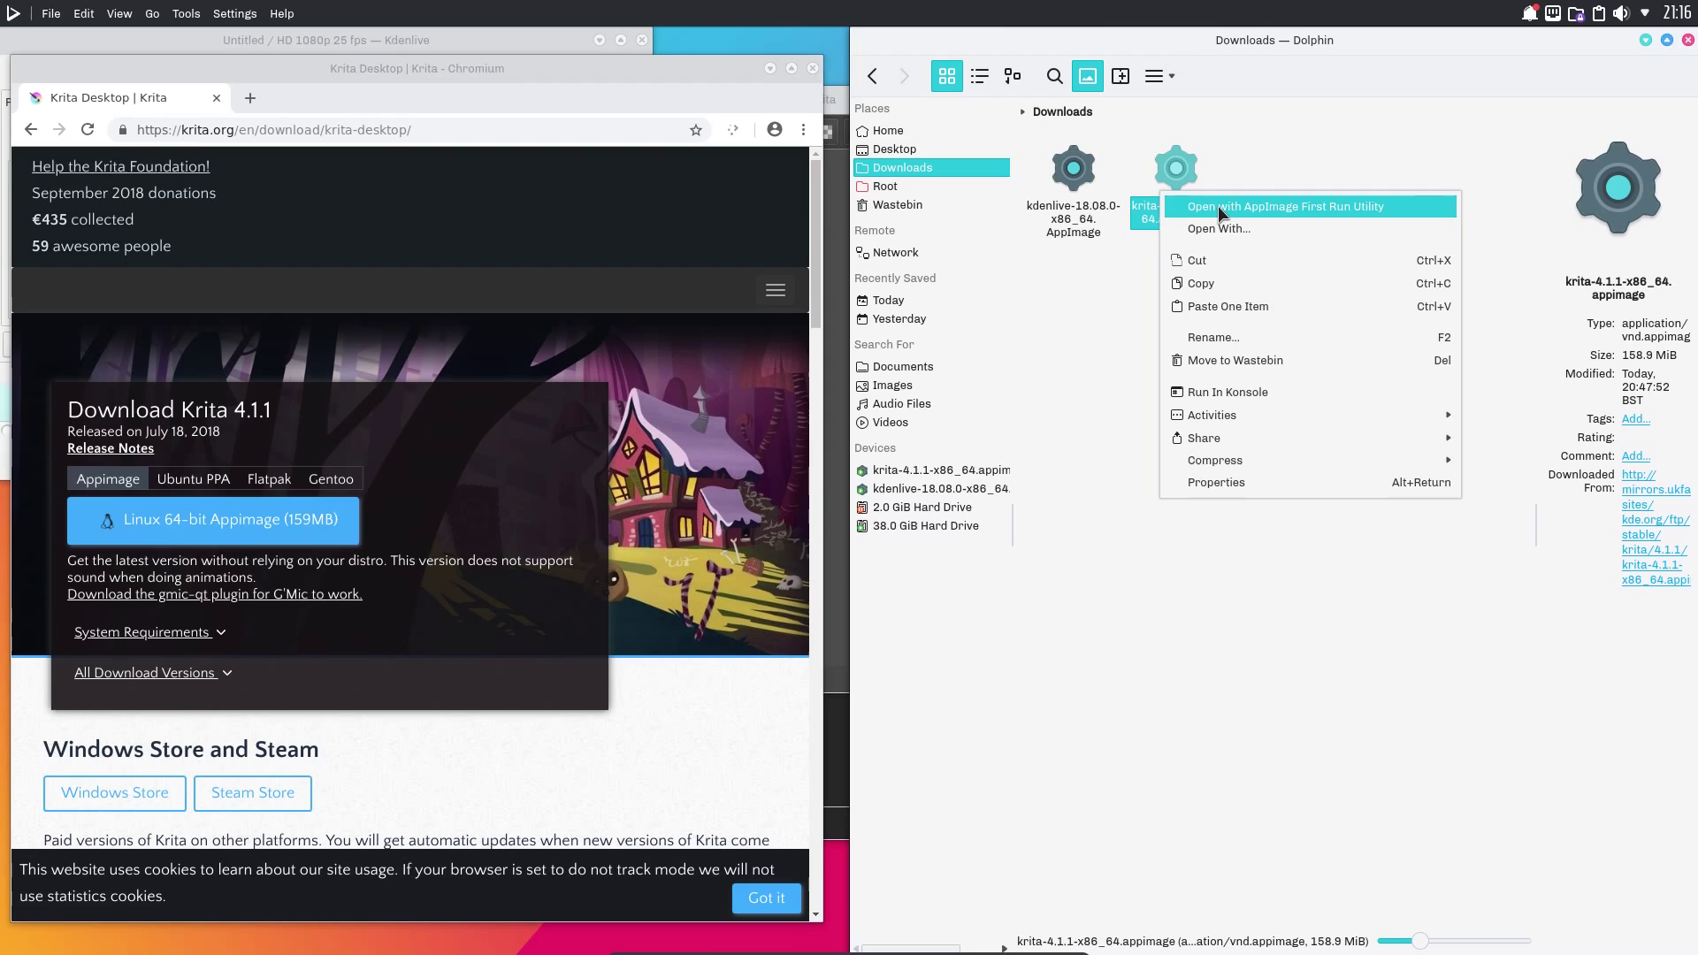
click(1223, 206)
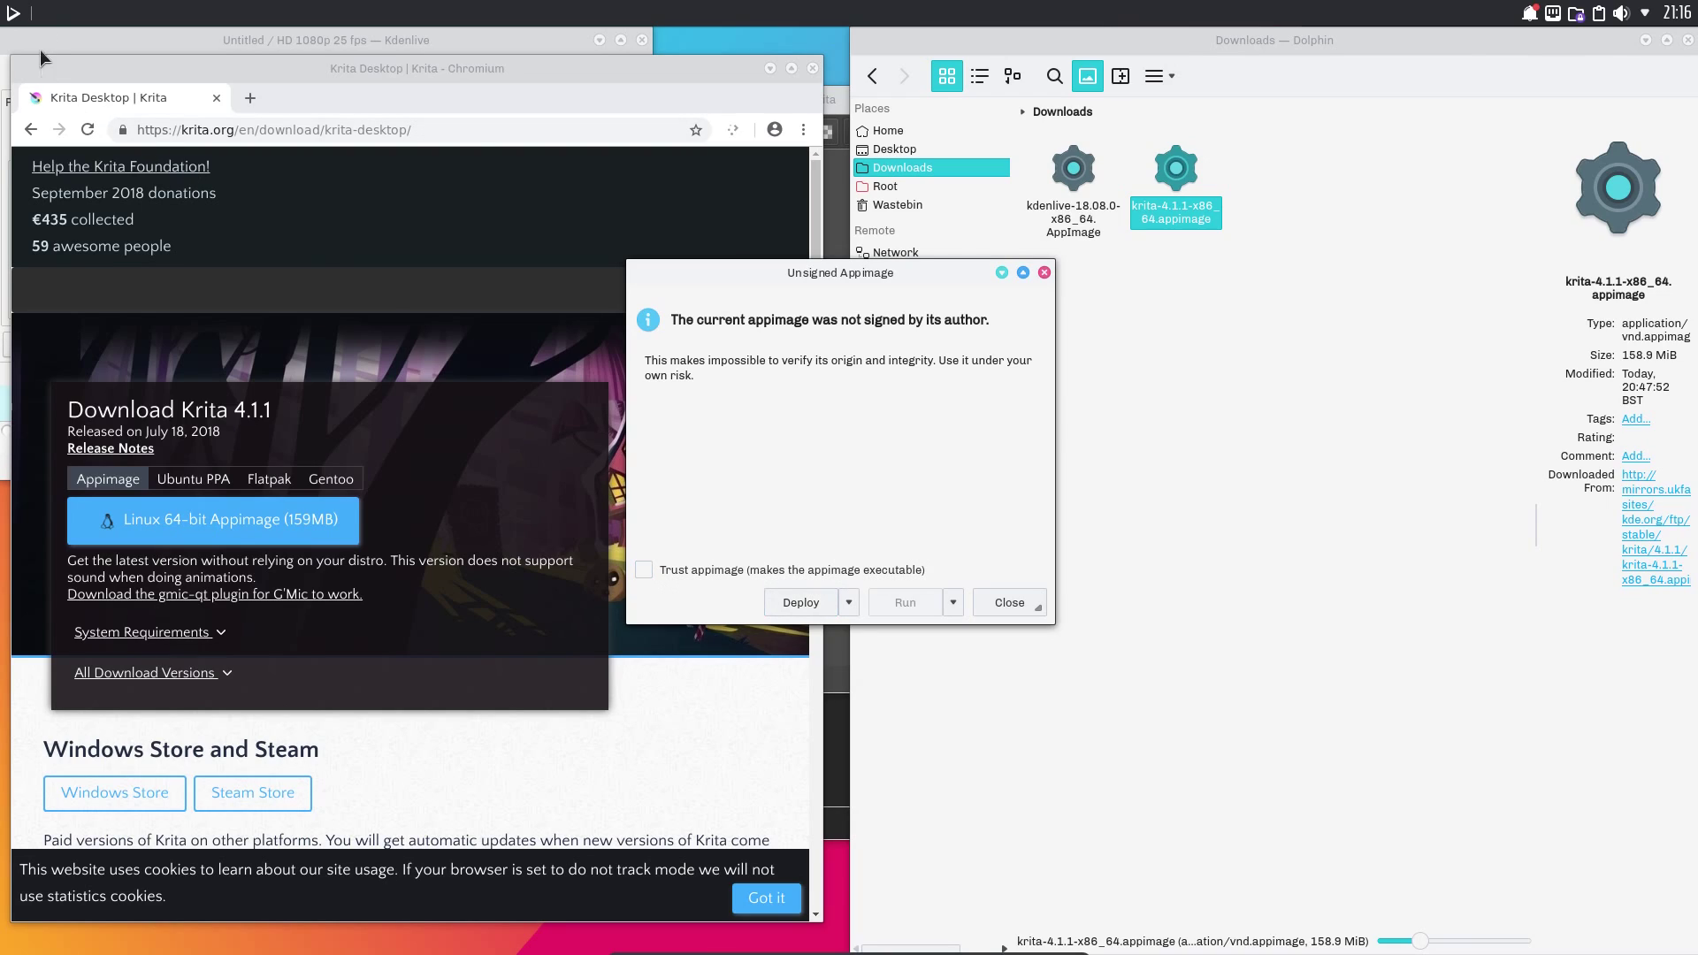
Step: Dismiss the unsigned-AppImage warning, then close Dolphin and Chromium
click(14, 16)
text(kri)
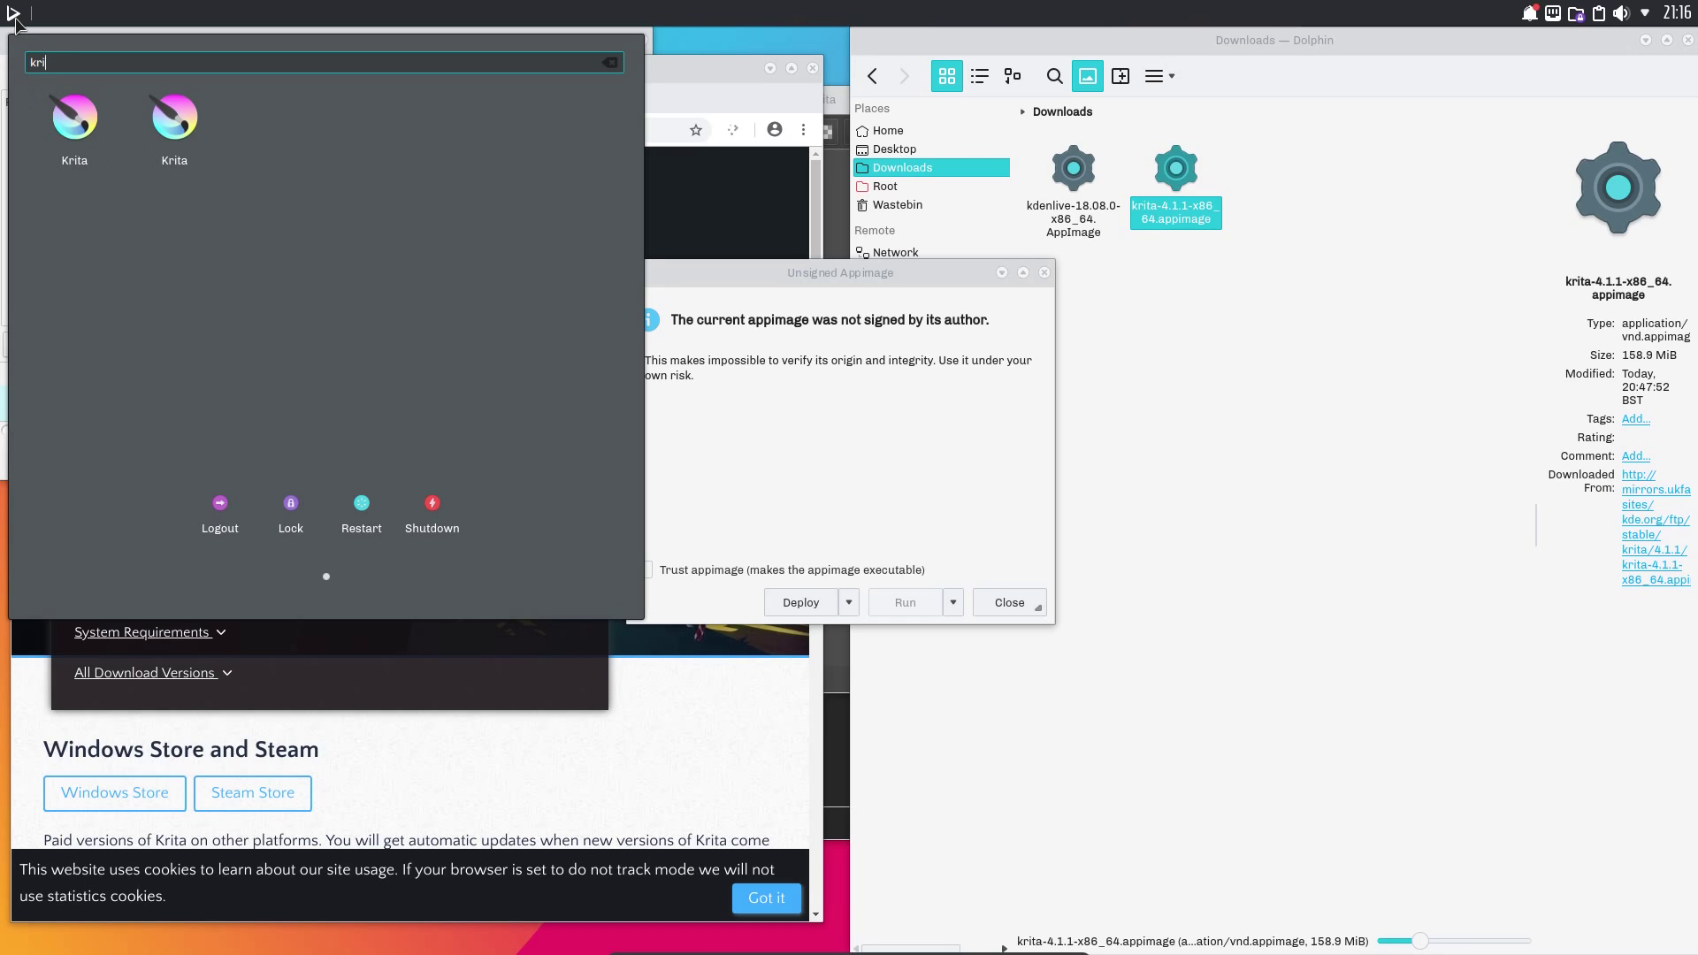
key(Escape)
key(Escape)
key(Escape)
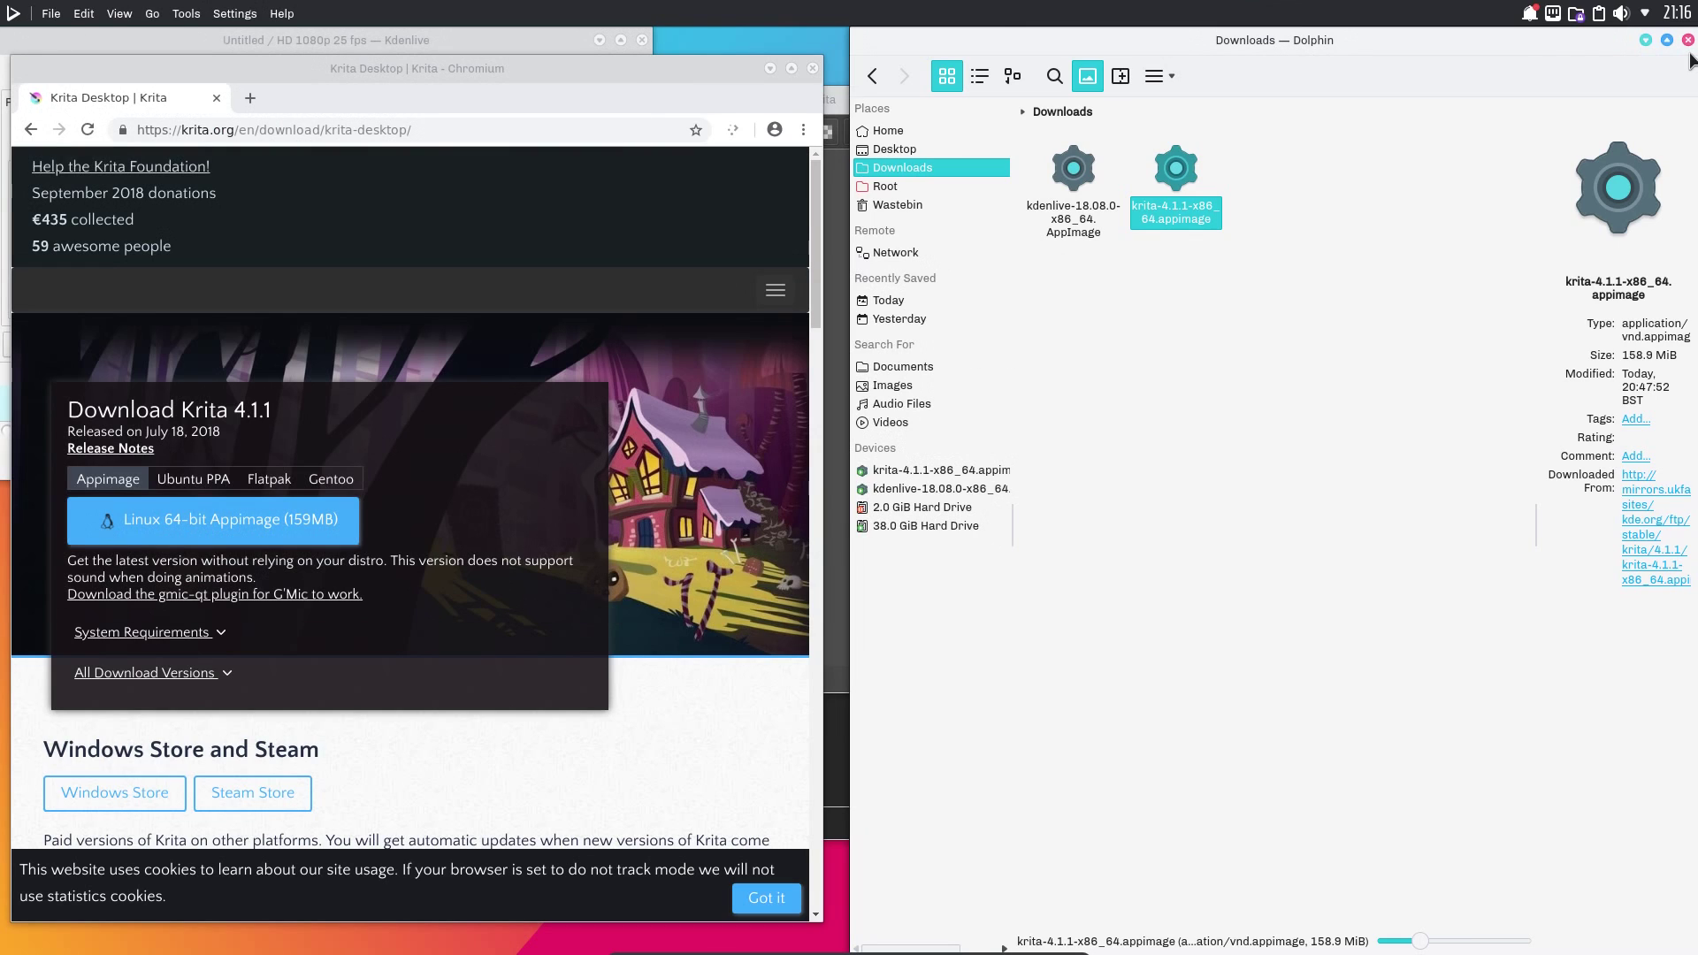
click(1687, 42)
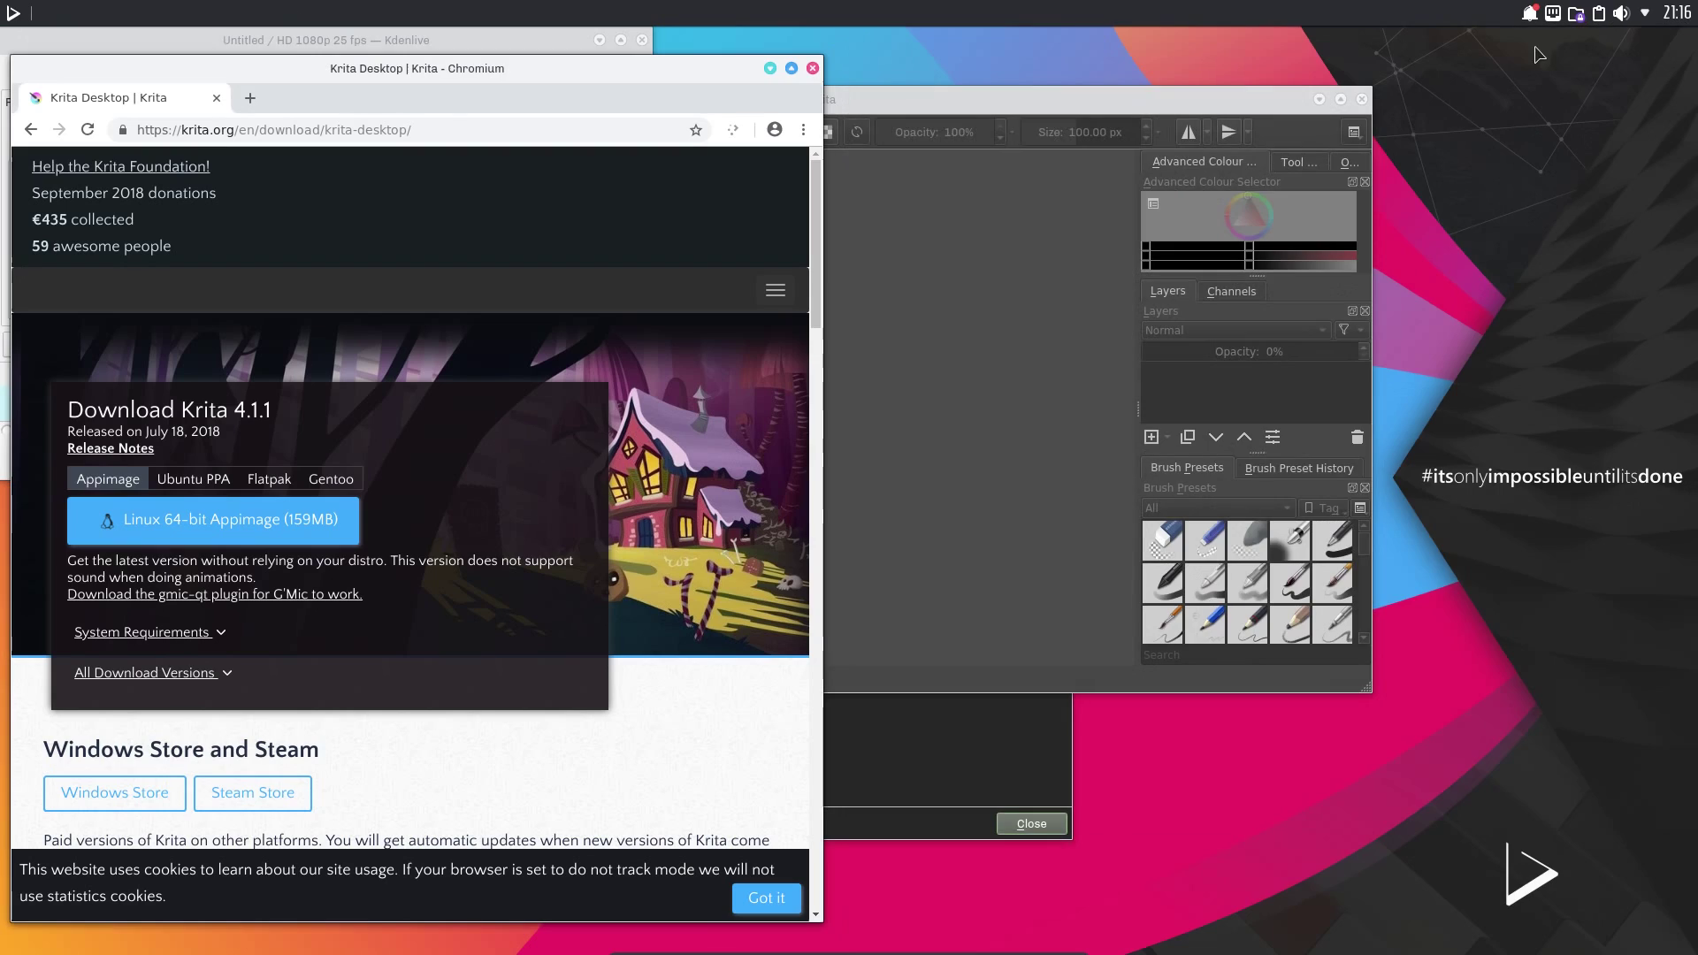
click(809, 69)
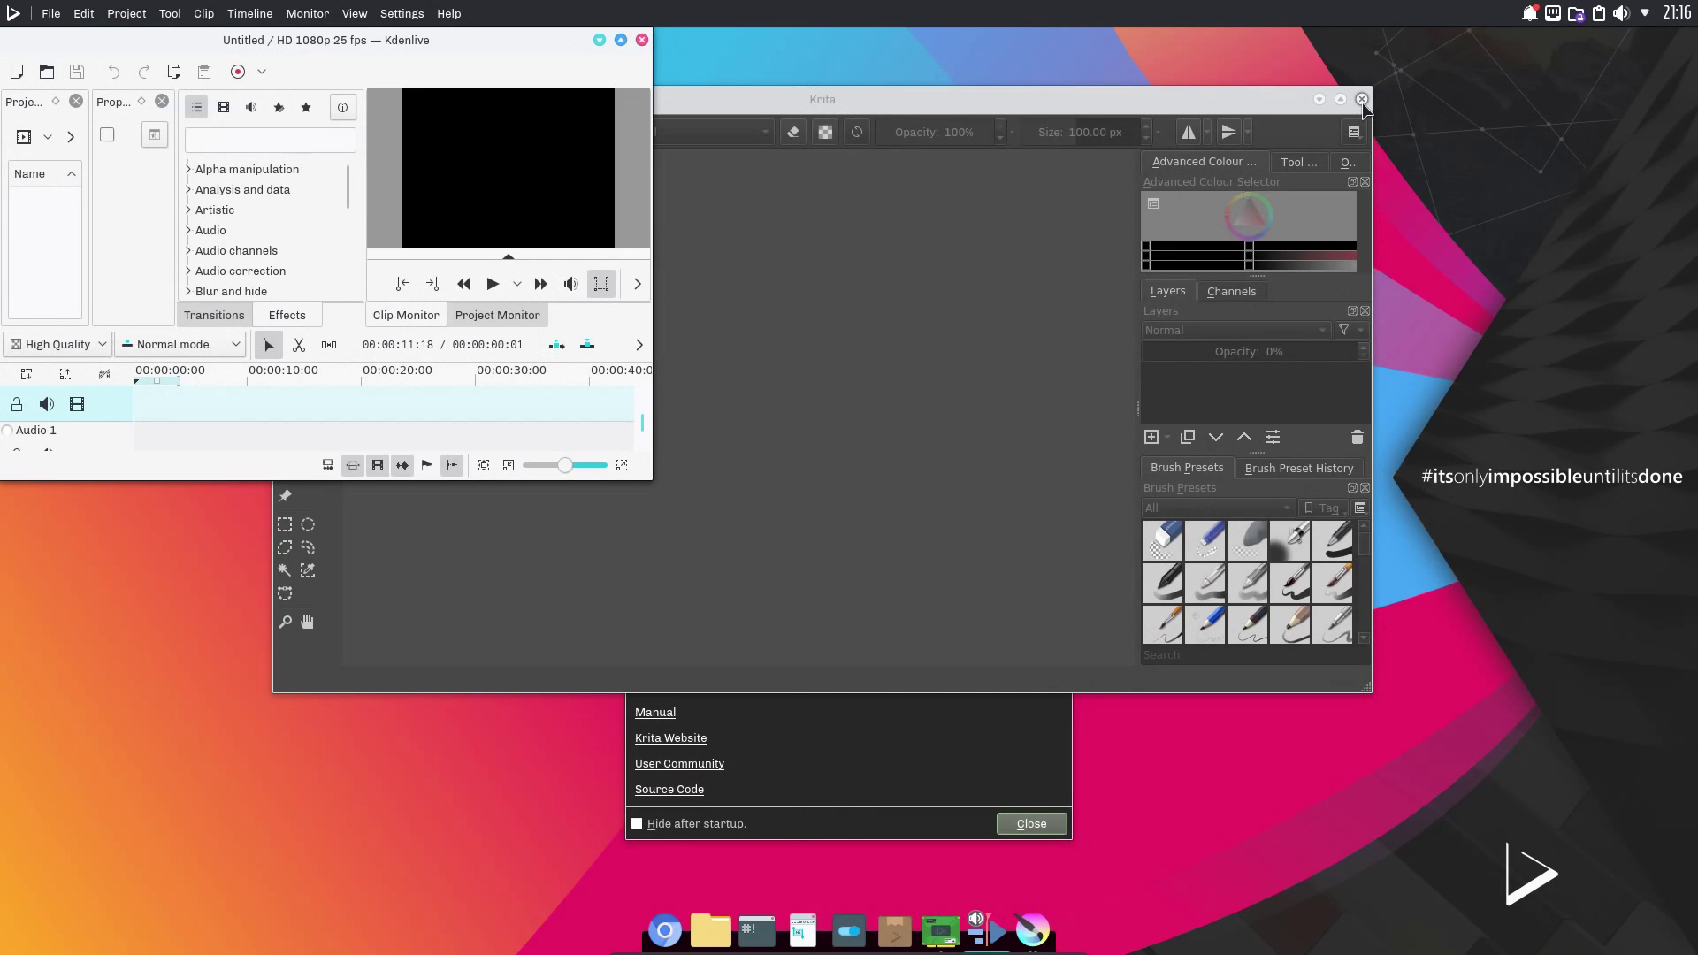
Step: Reveal the desktop, scroll the wallpaper thumbnails in Desktop Folder Settings, then close it unchanged
key(ctrl+F12)
right_click(684, 177)
click(801, 521)
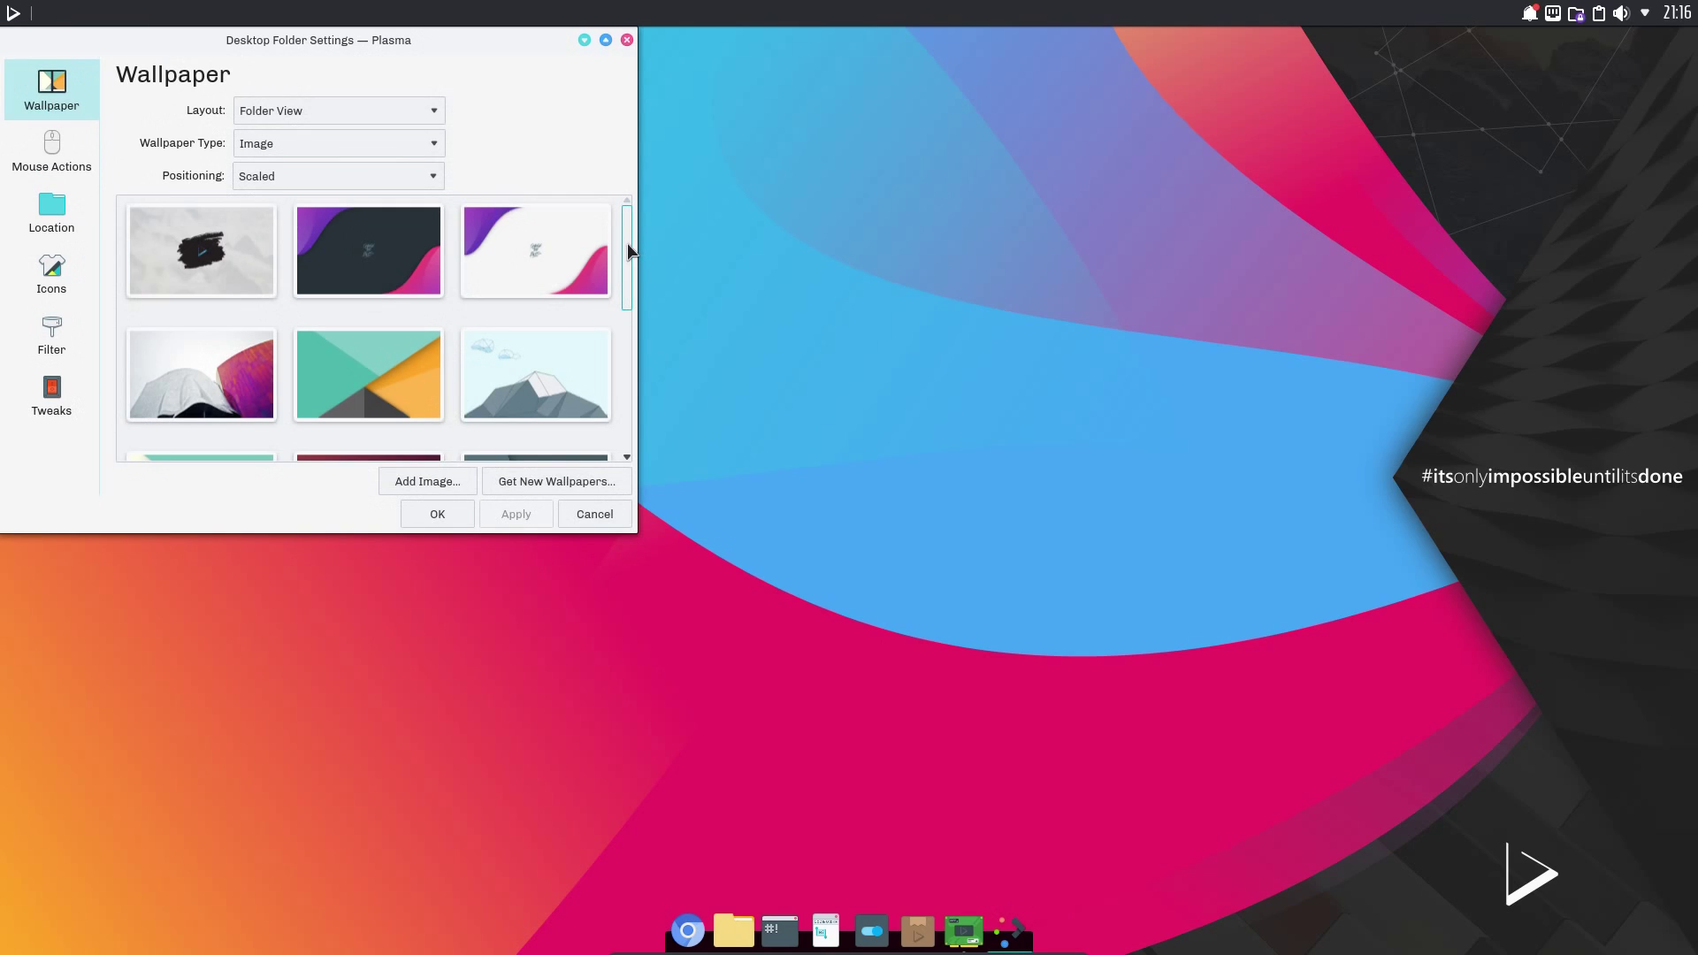
drag(628, 244, 642, 370)
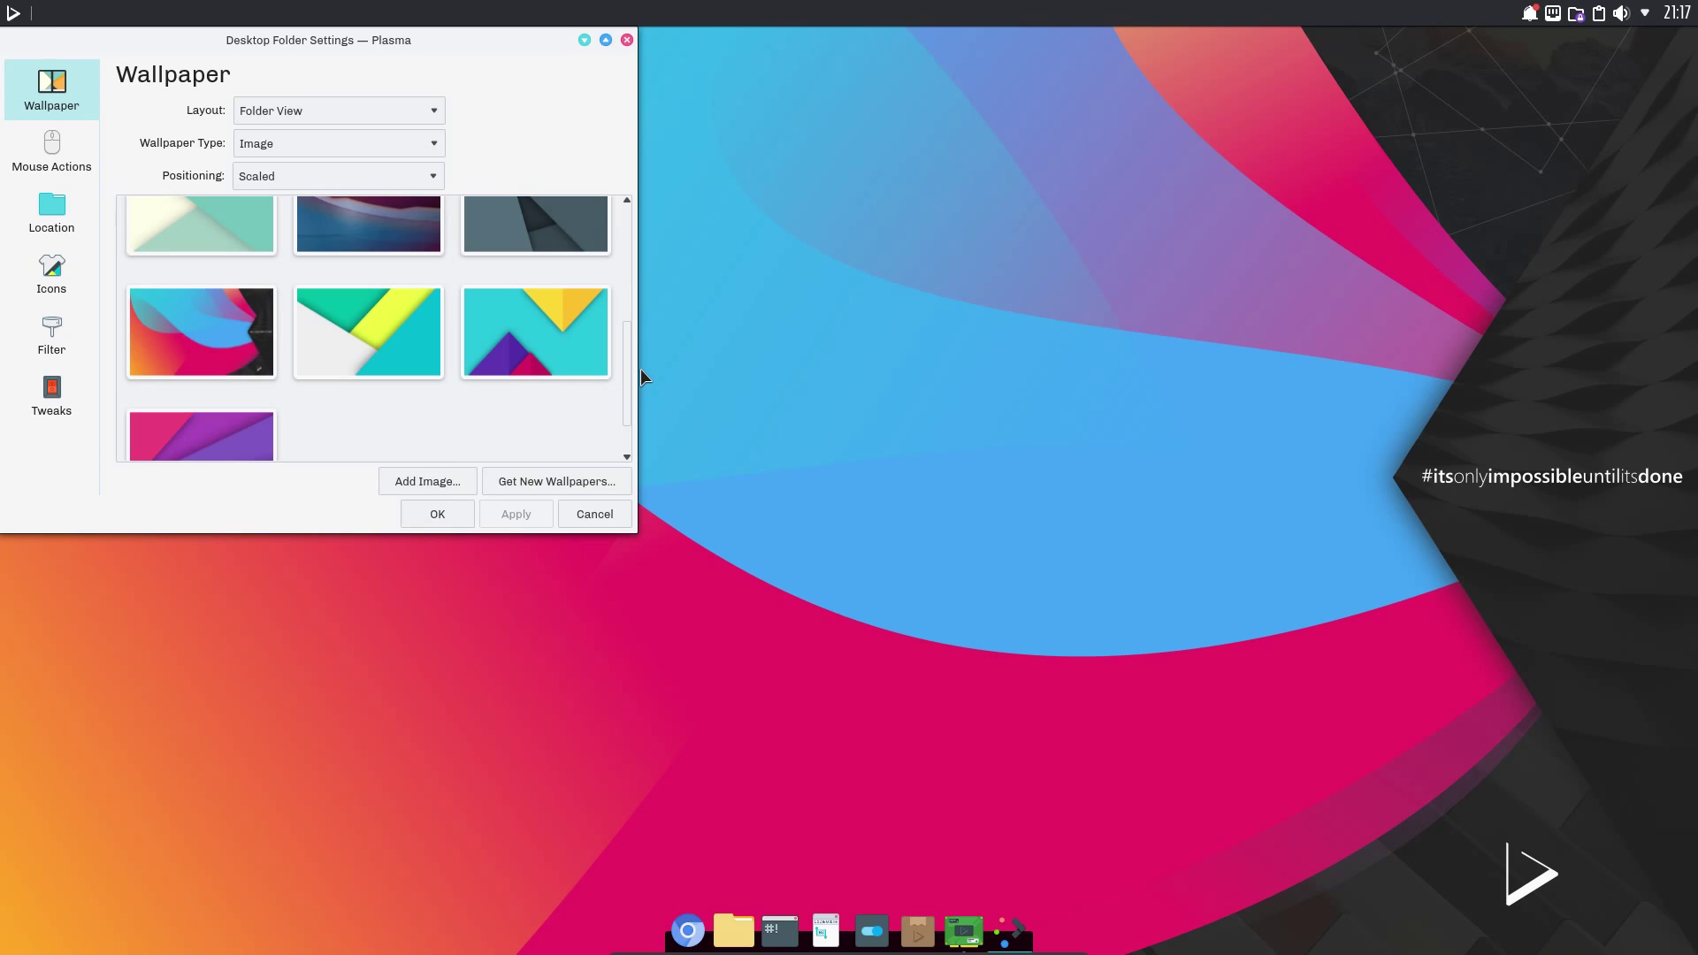
click(626, 40)
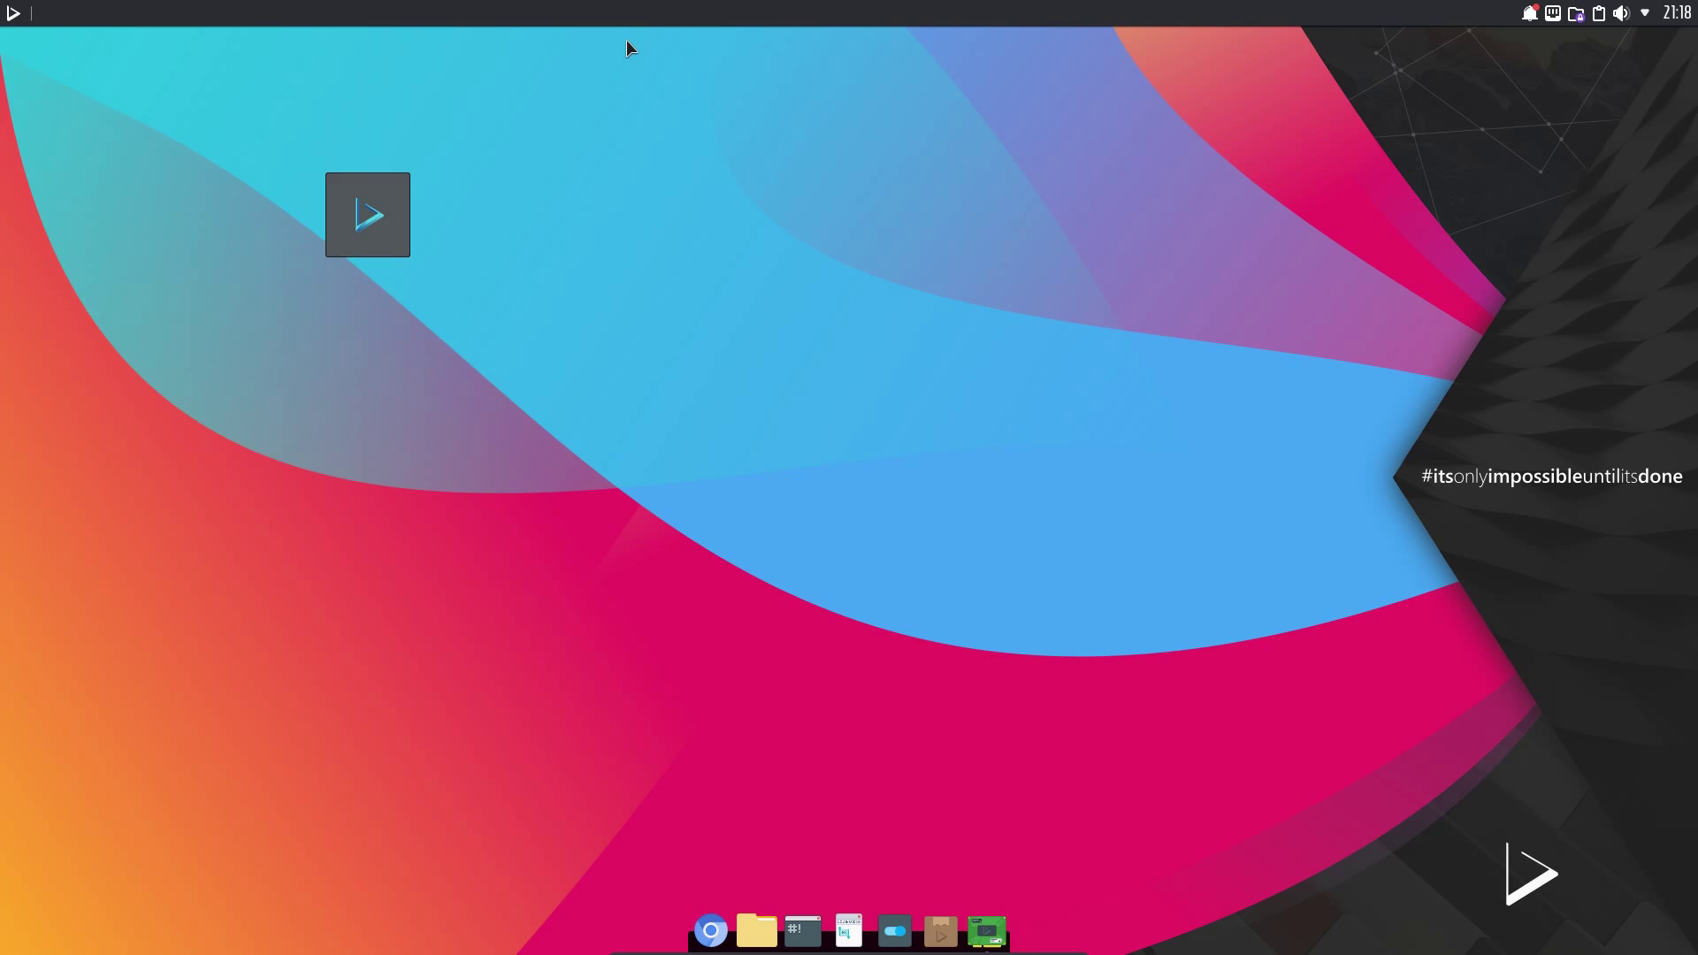